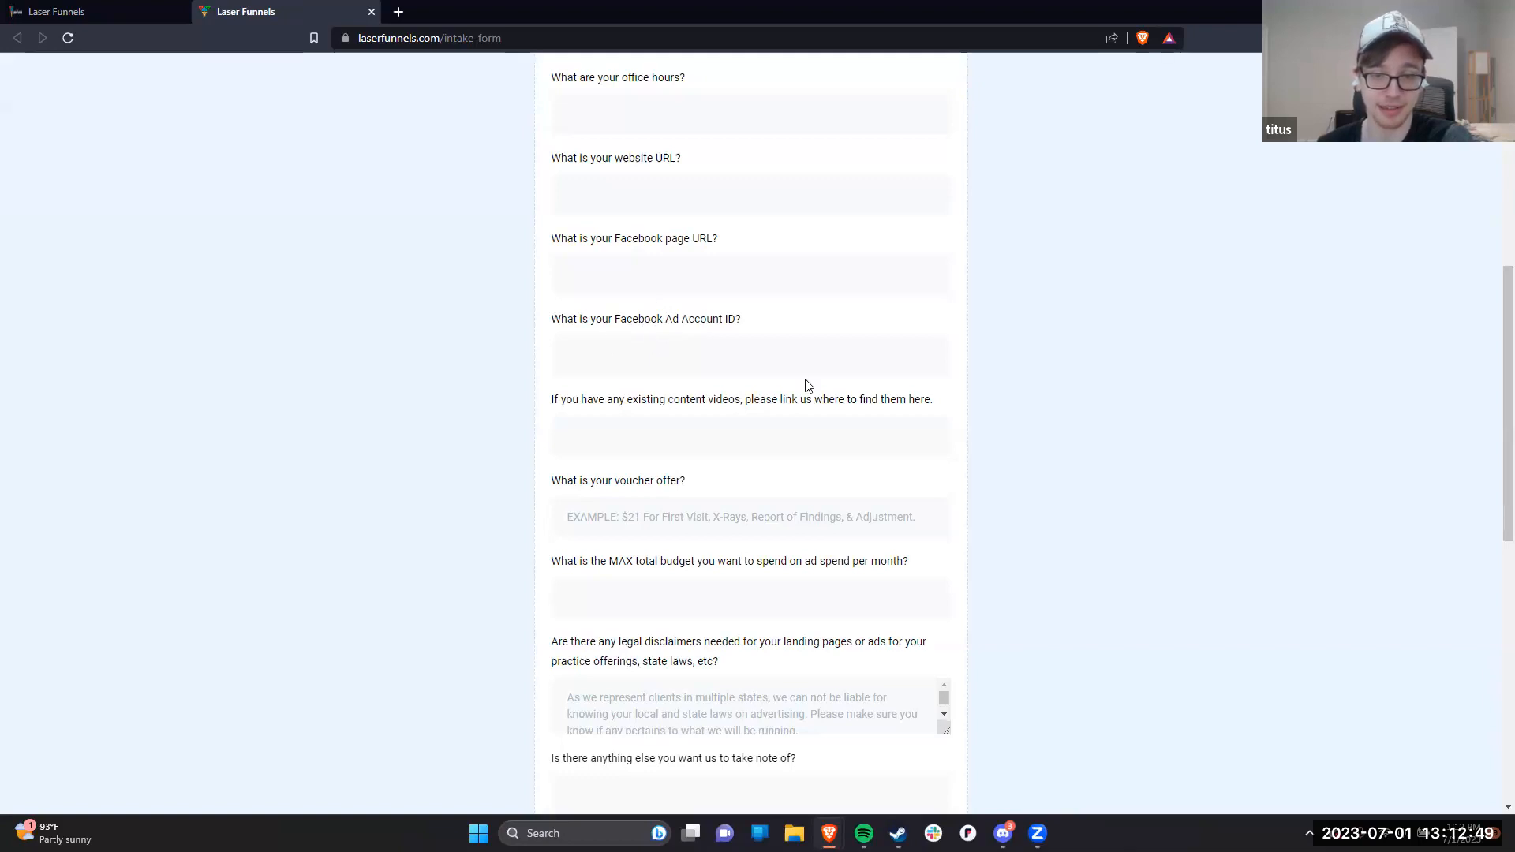
Step: Skim the intake form's questions, from the practice details through the legal disclaimers and Facebook Marketing commitment questions
{"action": "scroll", "coordinate": [740, 337], "scroll_direction": "down", "scroll_amount": 3}
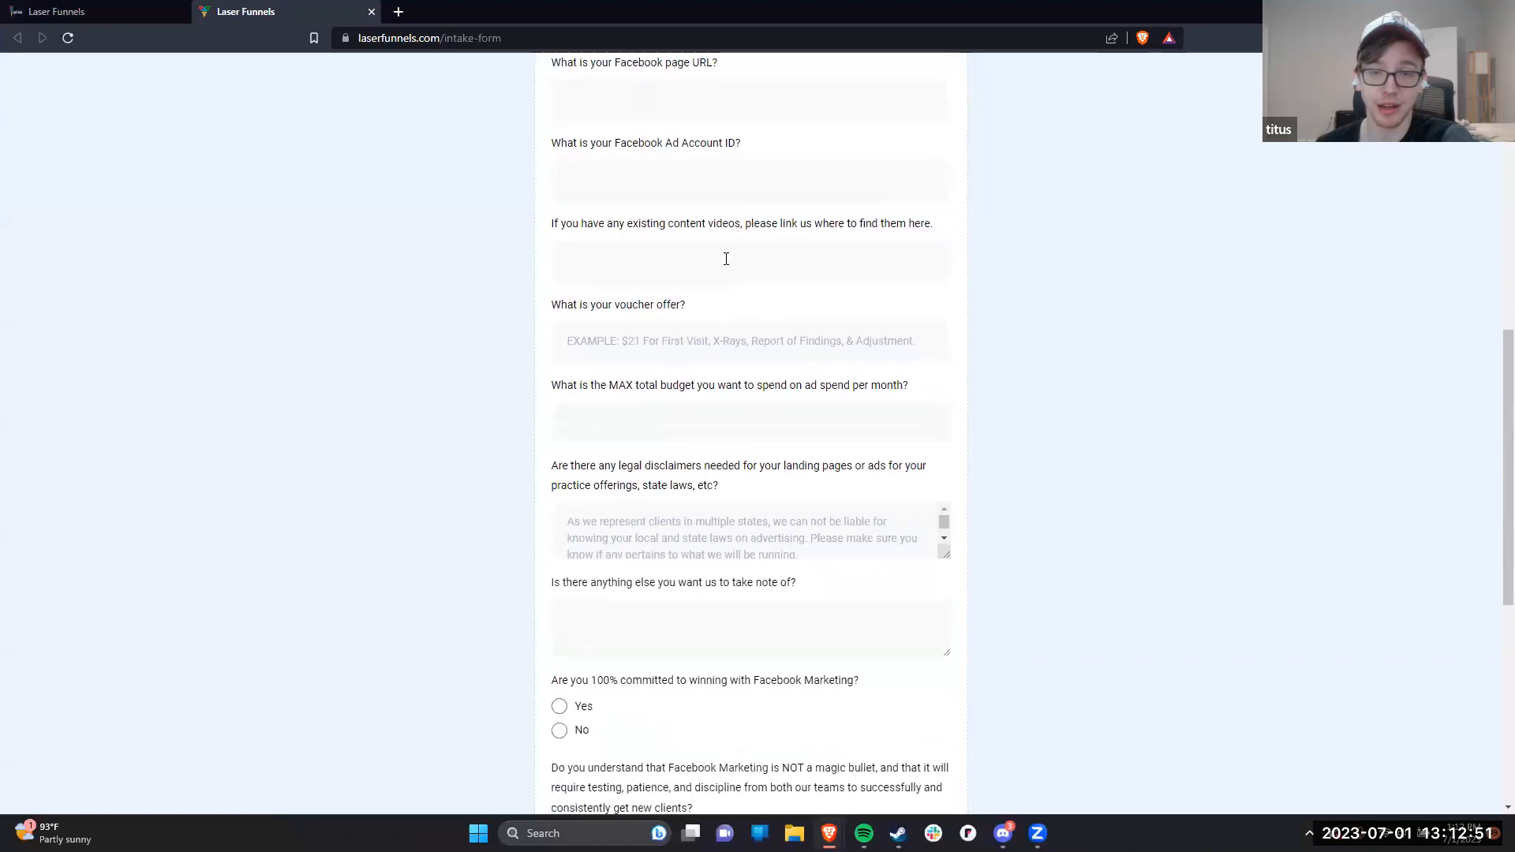
{"action": "scroll", "coordinate": [677, 276], "scroll_direction": "up", "scroll_amount": 1}
{"action": "scroll", "coordinate": [663, 281], "scroll_direction": "down", "scroll_amount": 6}
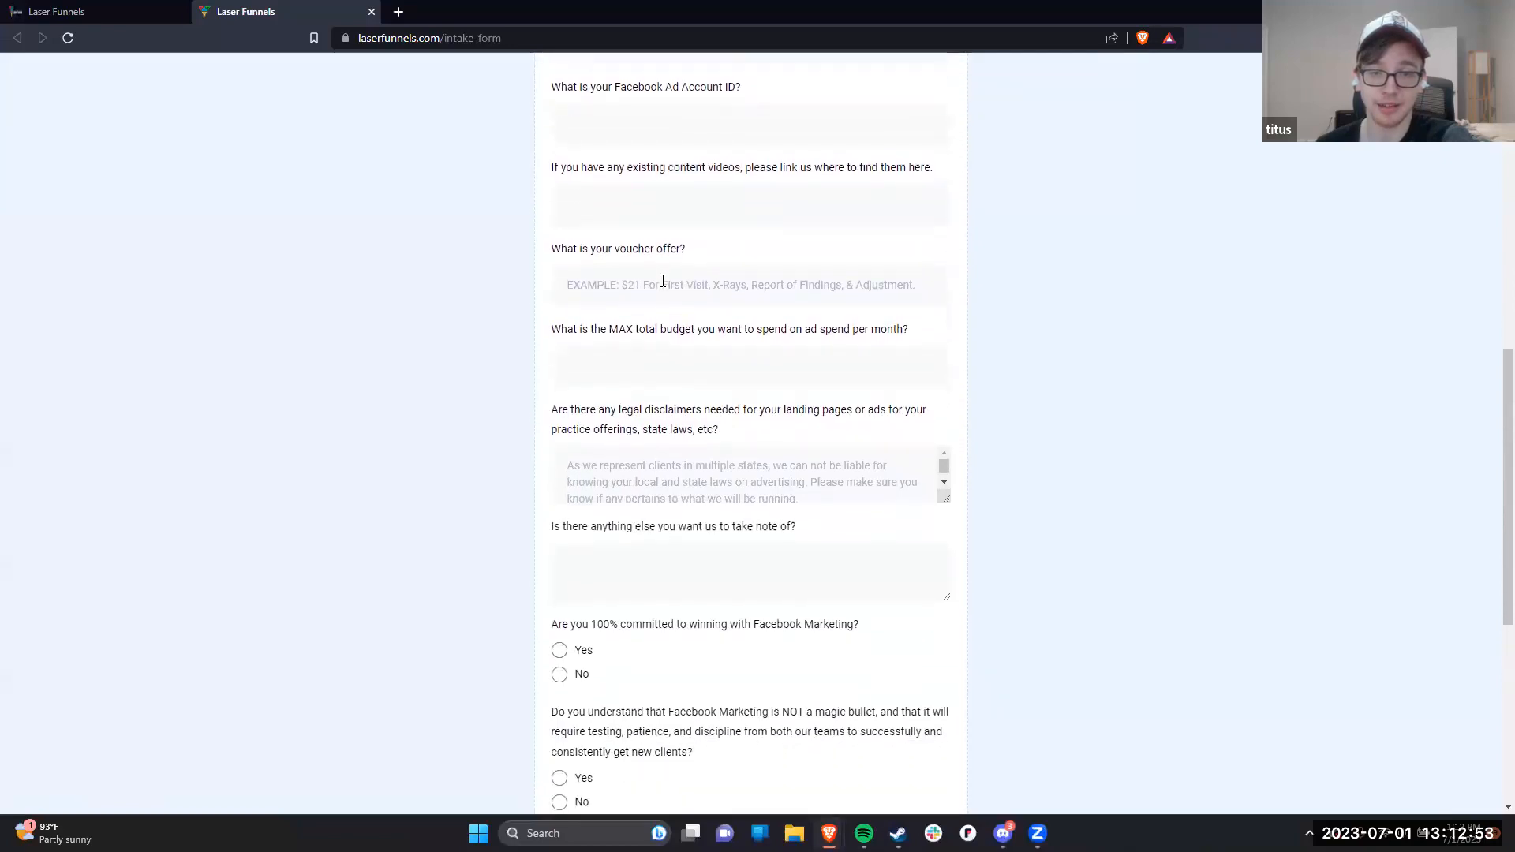
{"action": "scroll", "coordinate": [702, 306], "scroll_direction": "up", "scroll_amount": 4}
{"action": "scroll", "coordinate": [705, 309], "scroll_direction": "up", "scroll_amount": 11}
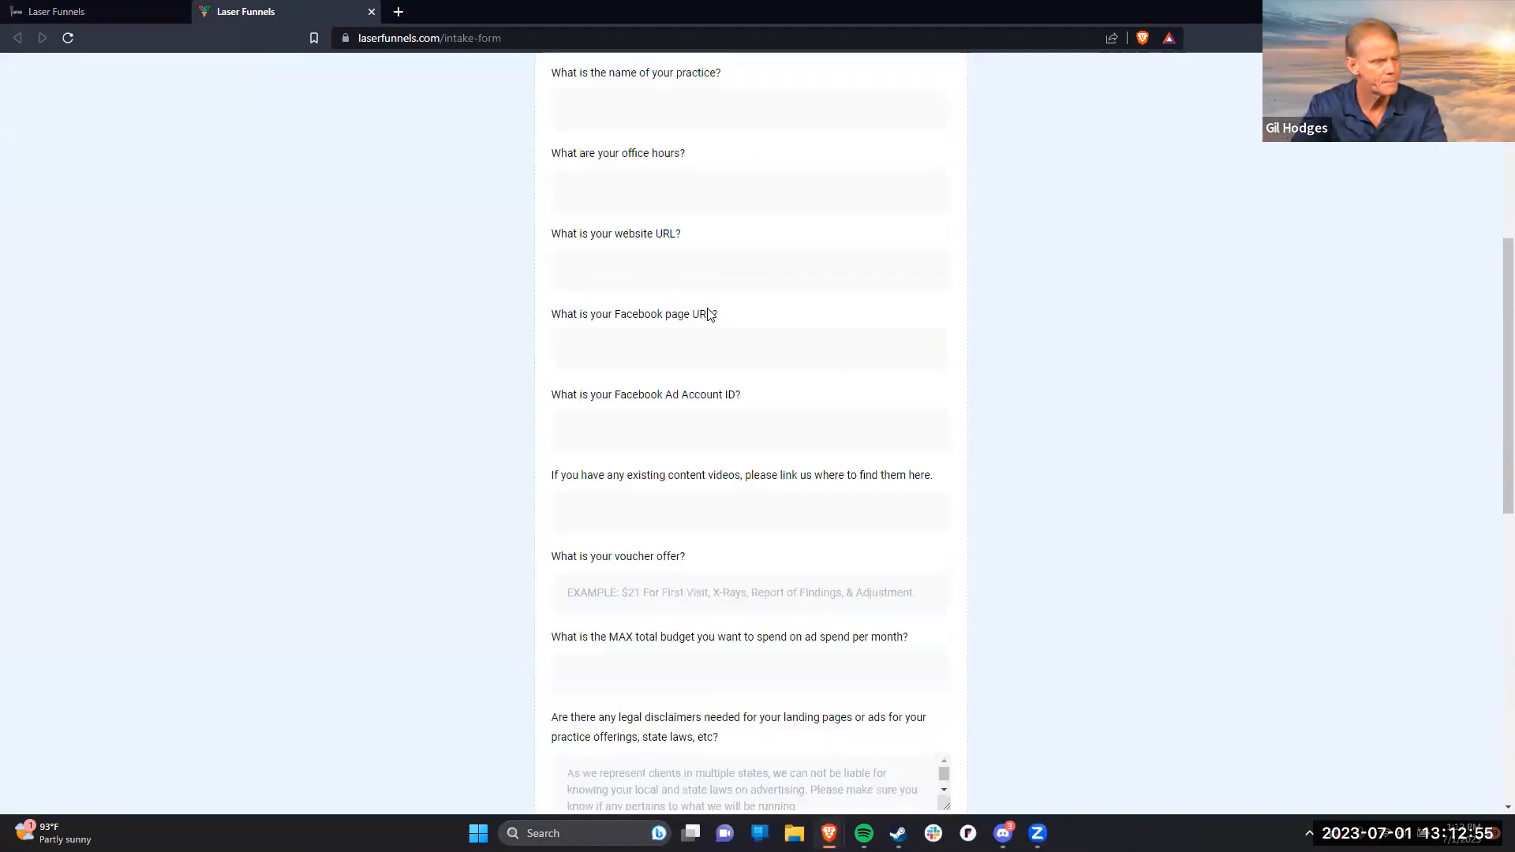
{"action": "scroll", "coordinate": [744, 345], "scroll_direction": "down", "scroll_amount": 4}
{"action": "scroll", "coordinate": [747, 360], "scroll_direction": "down", "scroll_amount": 9}
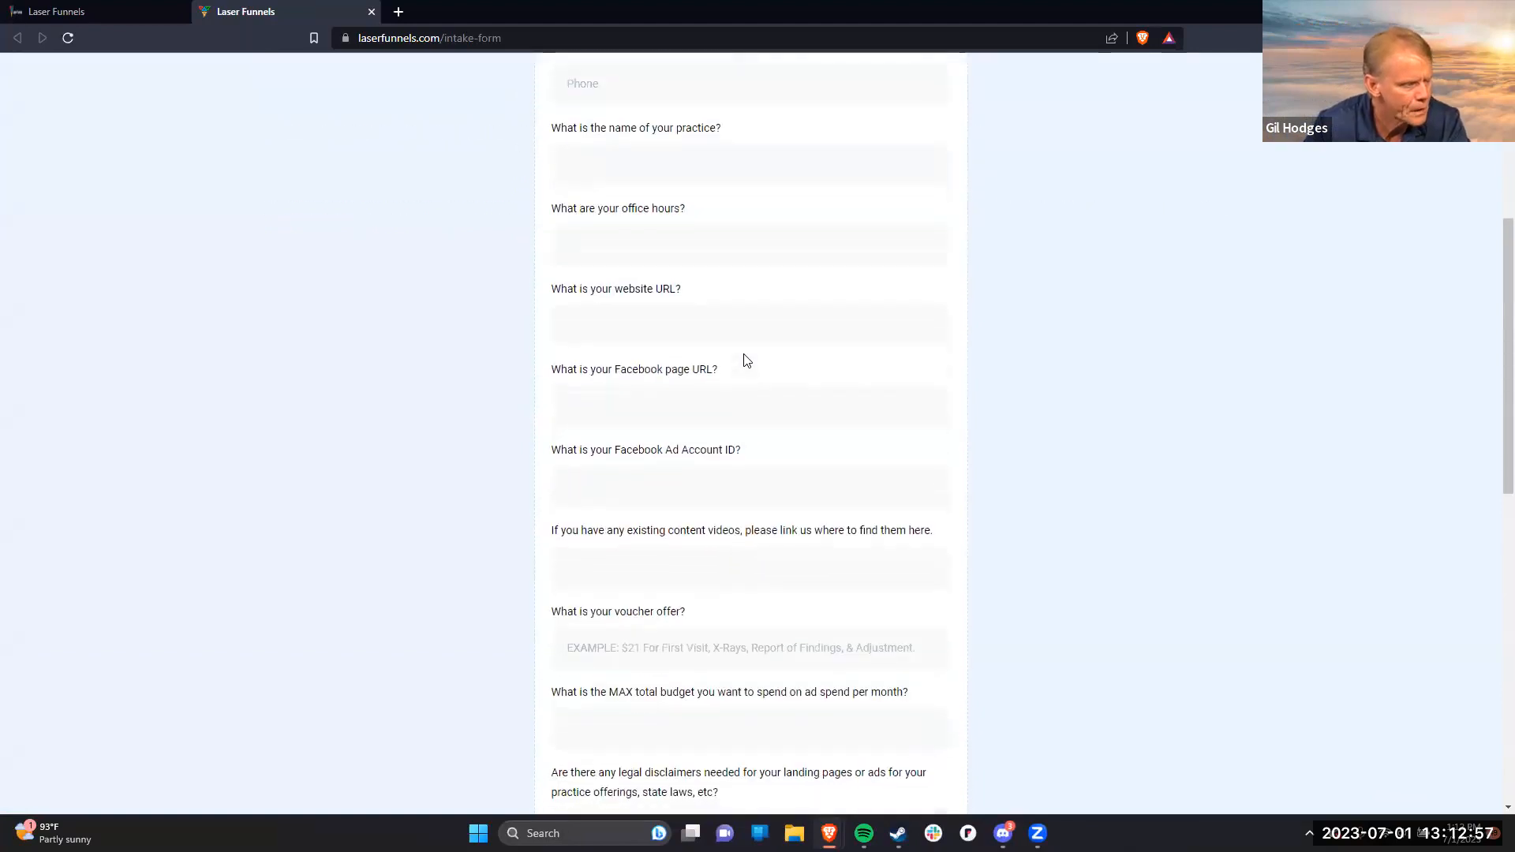
{"action": "scroll", "coordinate": [748, 359], "scroll_direction": "down", "scroll_amount": 1}
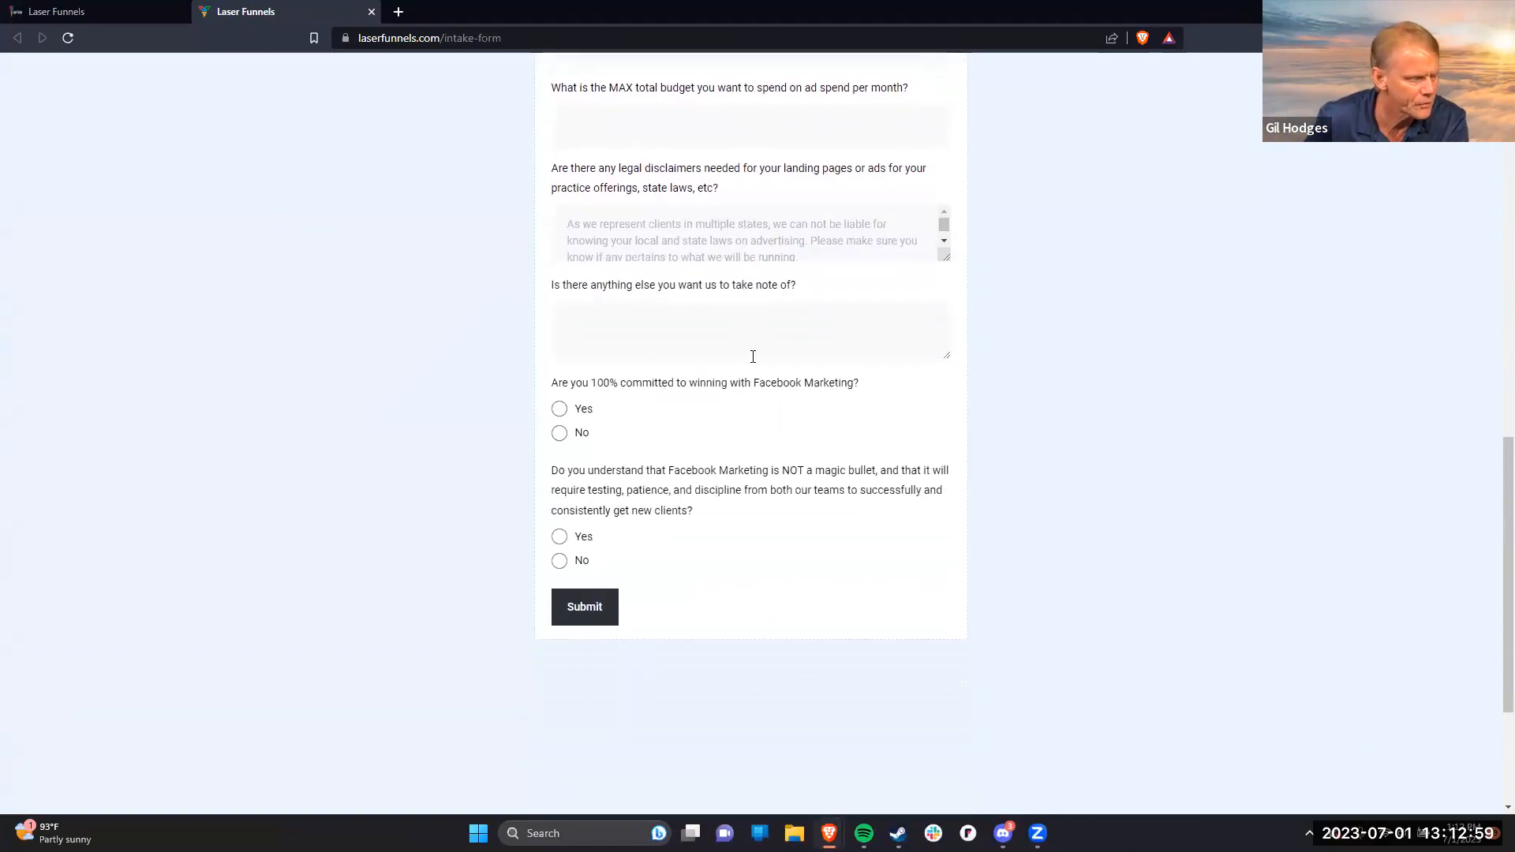
{"action": "scroll", "coordinate": [1002, 410], "scroll_direction": "up", "scroll_amount": 9}
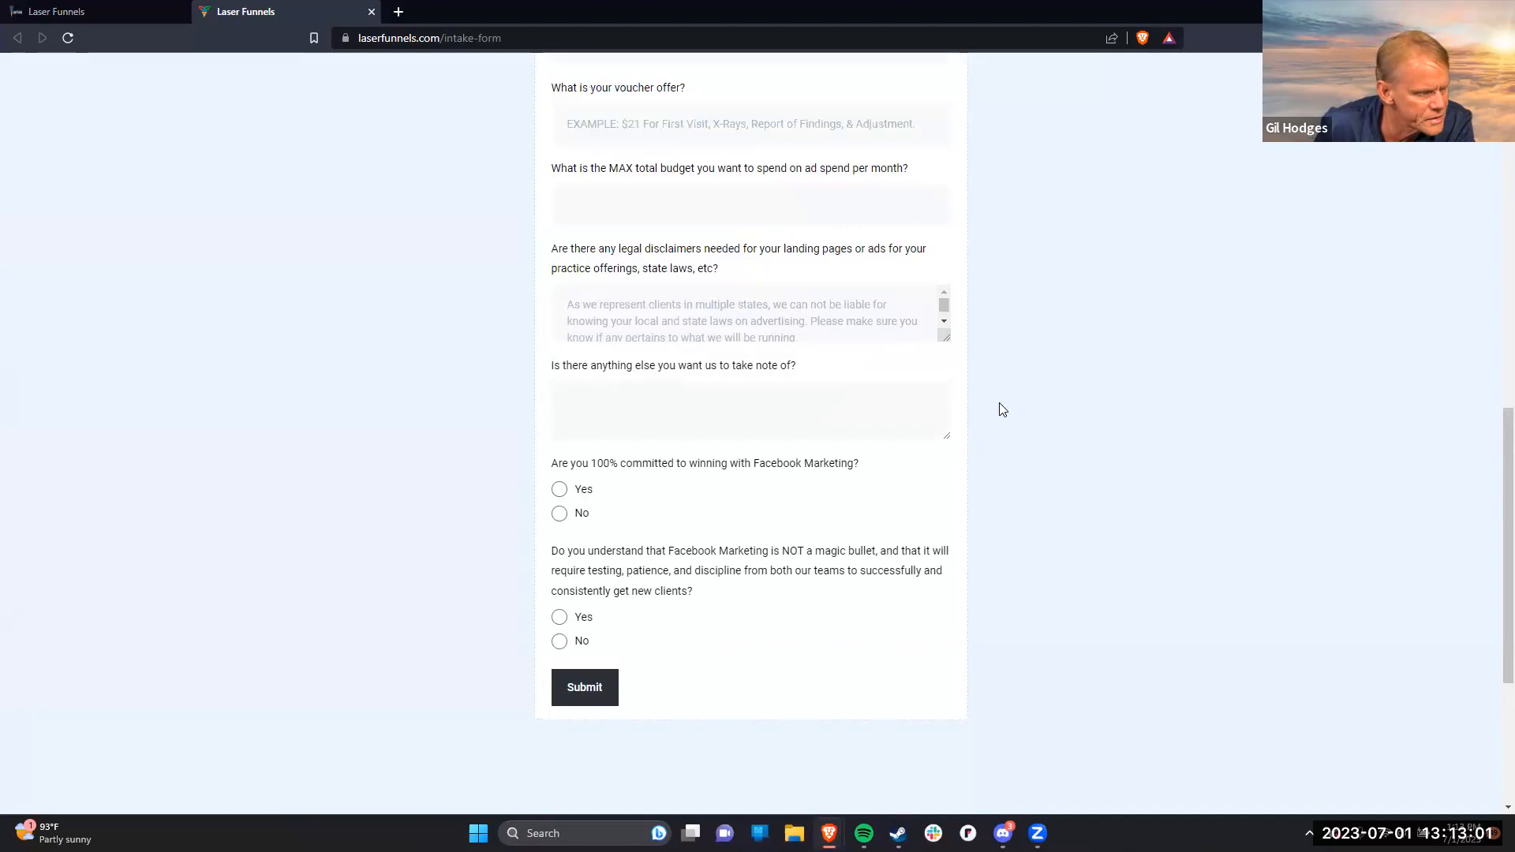
{"action": "scroll", "coordinate": [999, 403], "scroll_direction": "up", "scroll_amount": 2}
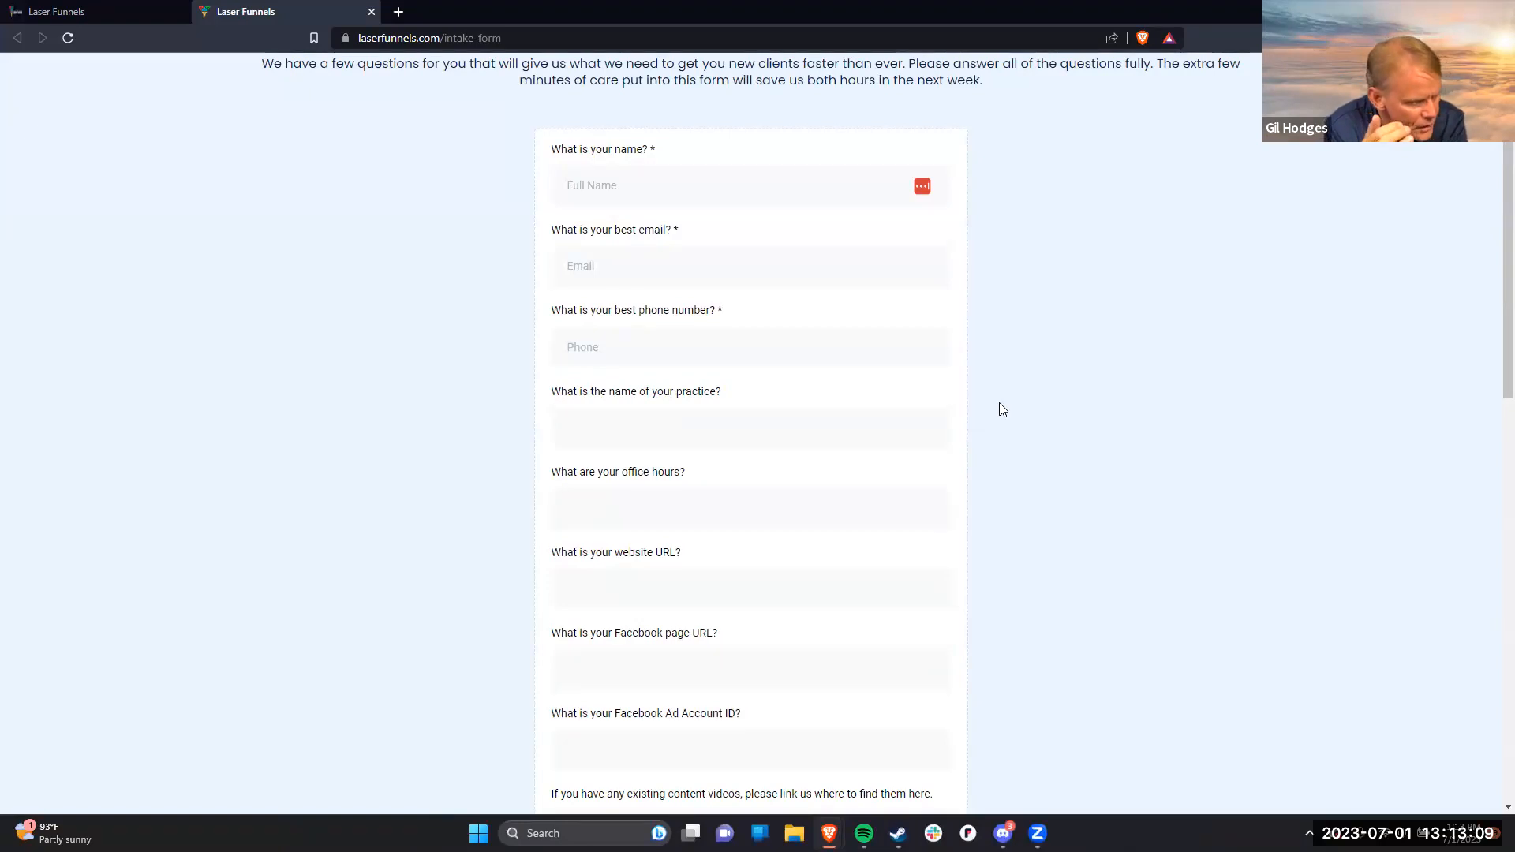
Step: Read through the intake form in order, from the contact fields to the content videos, voucher offer, ad budget and closing questions
{"action": "scroll", "coordinate": [1013, 419], "scroll_direction": "down", "scroll_amount": 3}
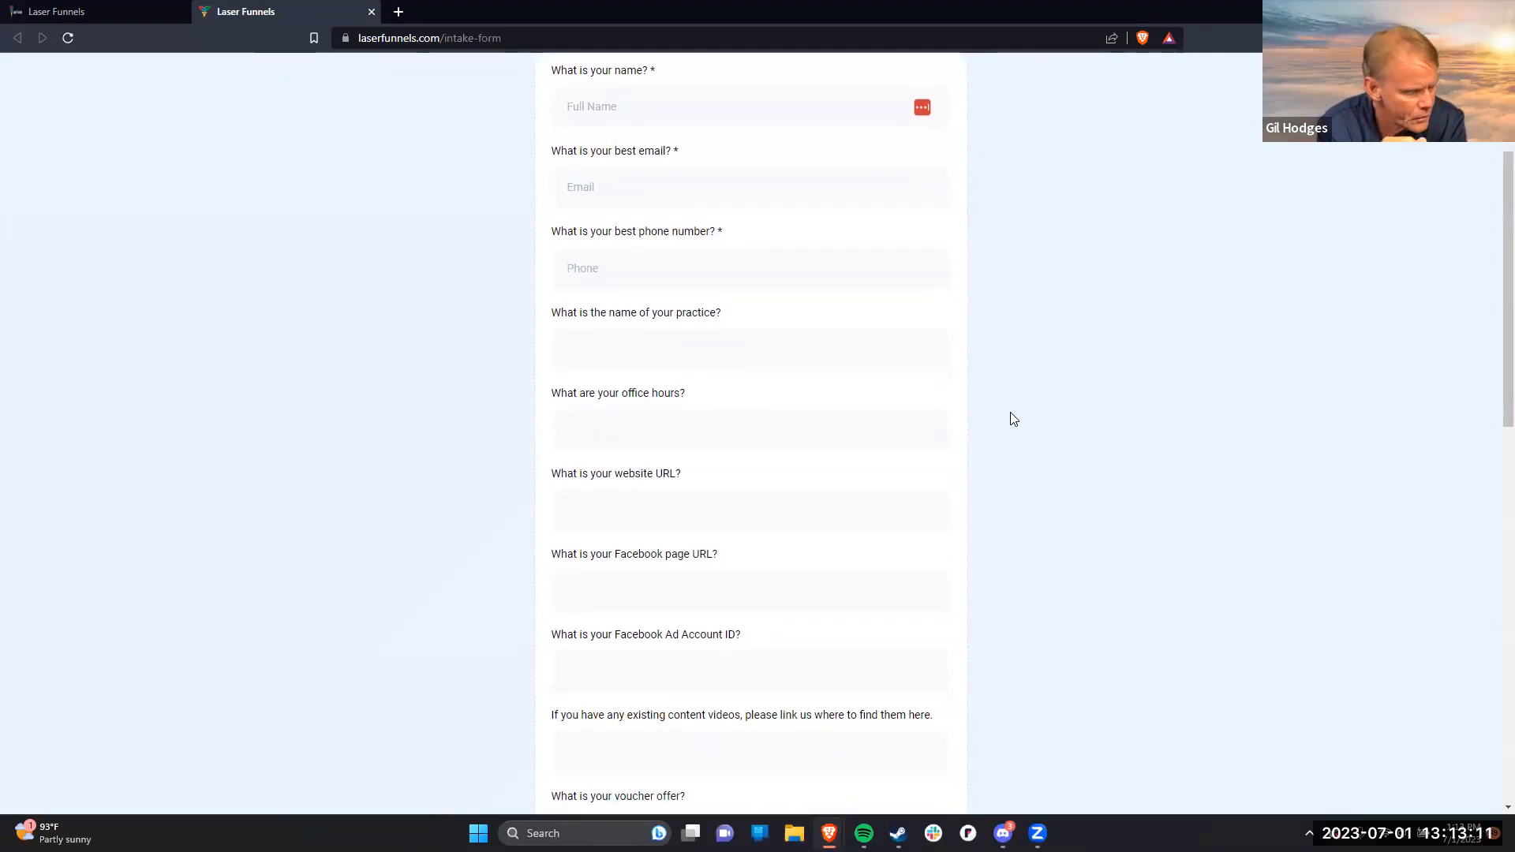
{"action": "scroll", "coordinate": [1013, 418], "scroll_direction": "down", "scroll_amount": 1}
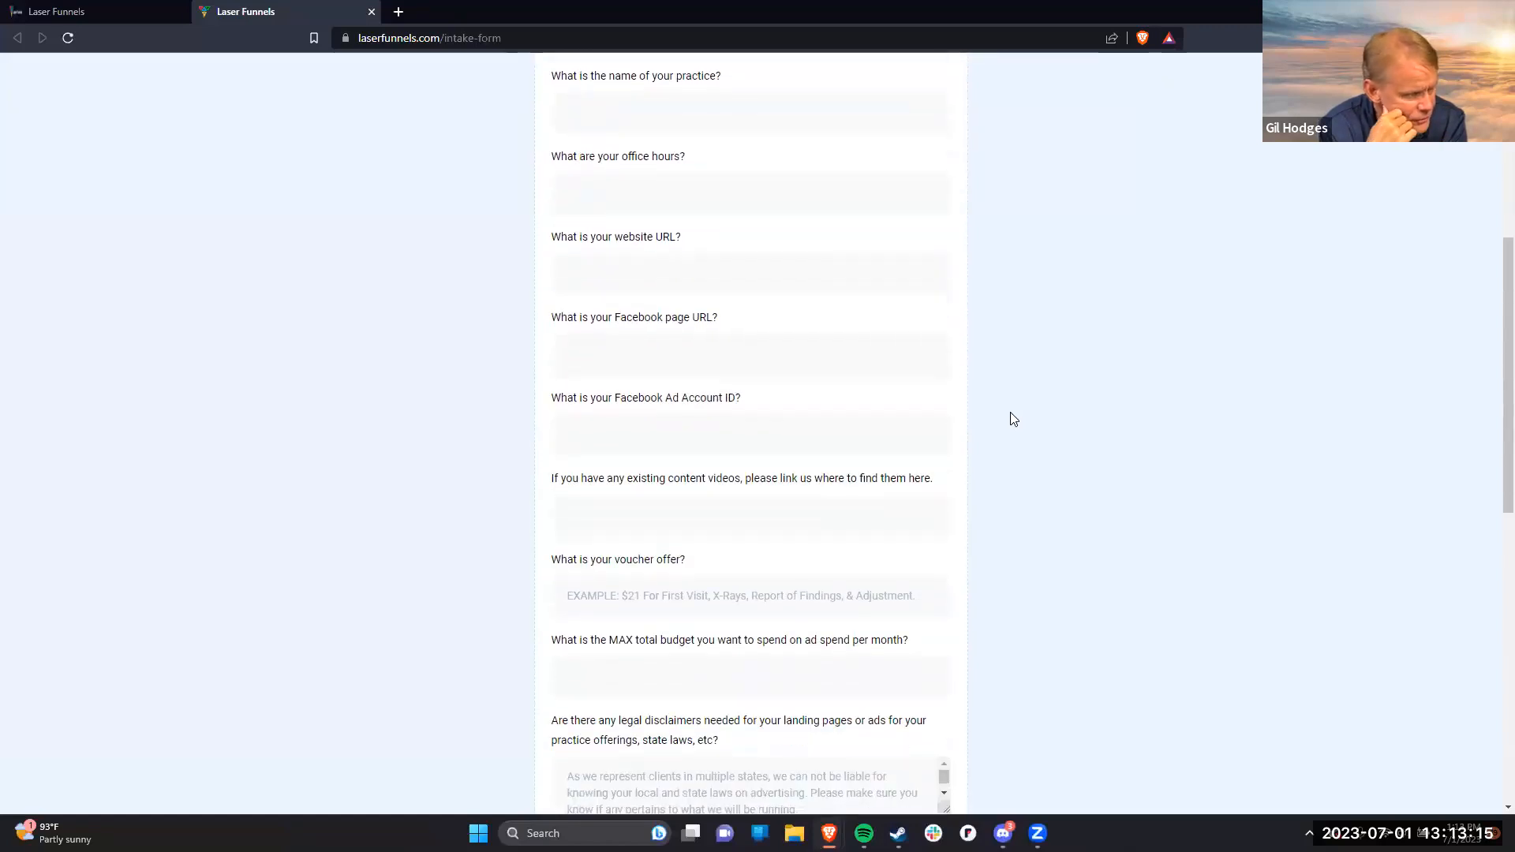
{"action": "scroll", "coordinate": [1013, 418], "scroll_direction": "down", "scroll_amount": 2}
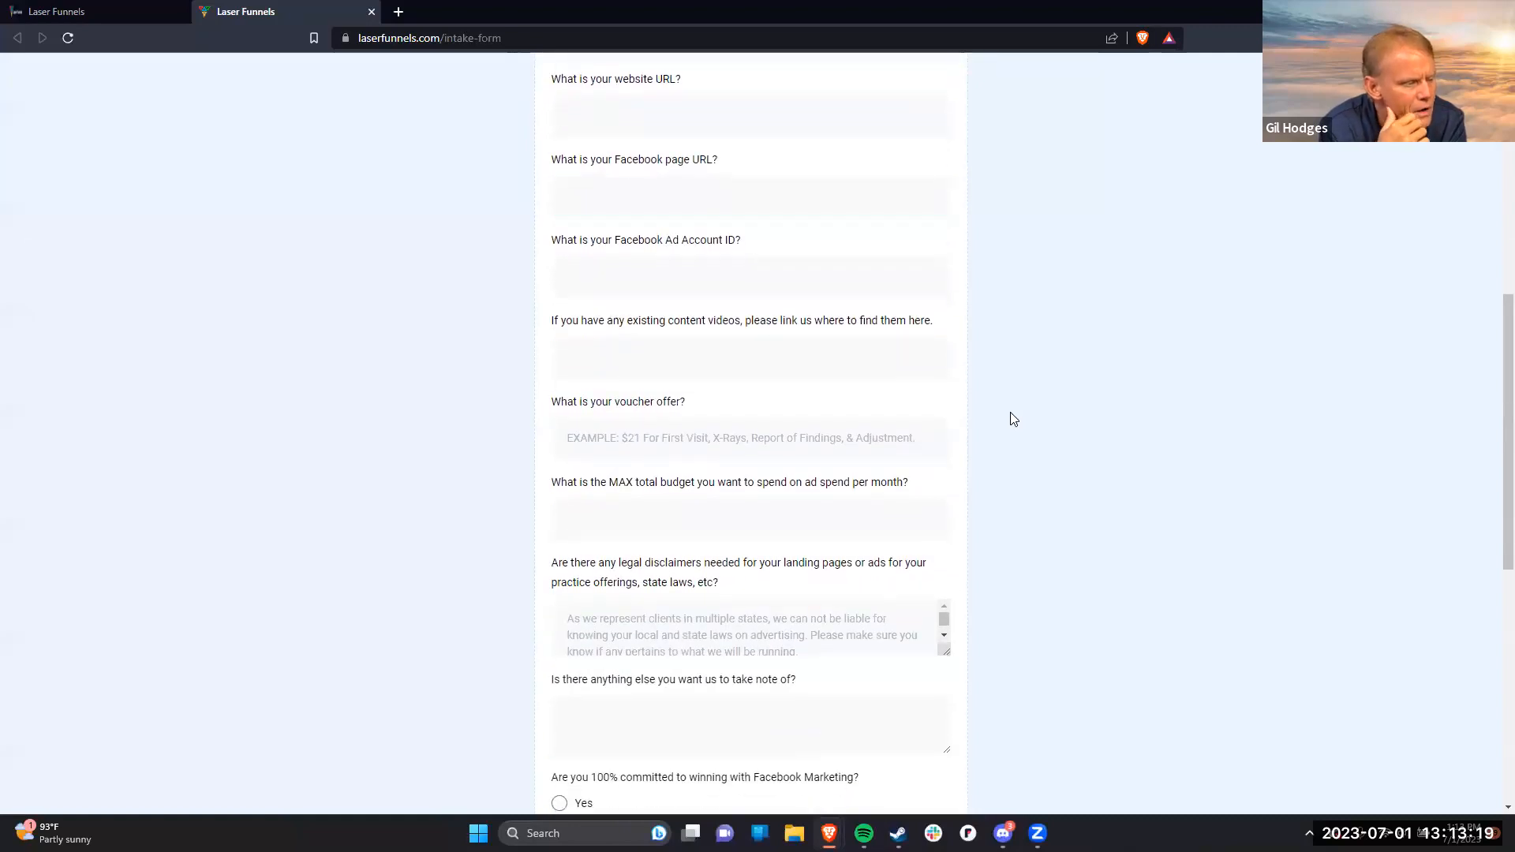
{"action": "scroll", "coordinate": [1013, 419], "scroll_direction": "down", "scroll_amount": 1}
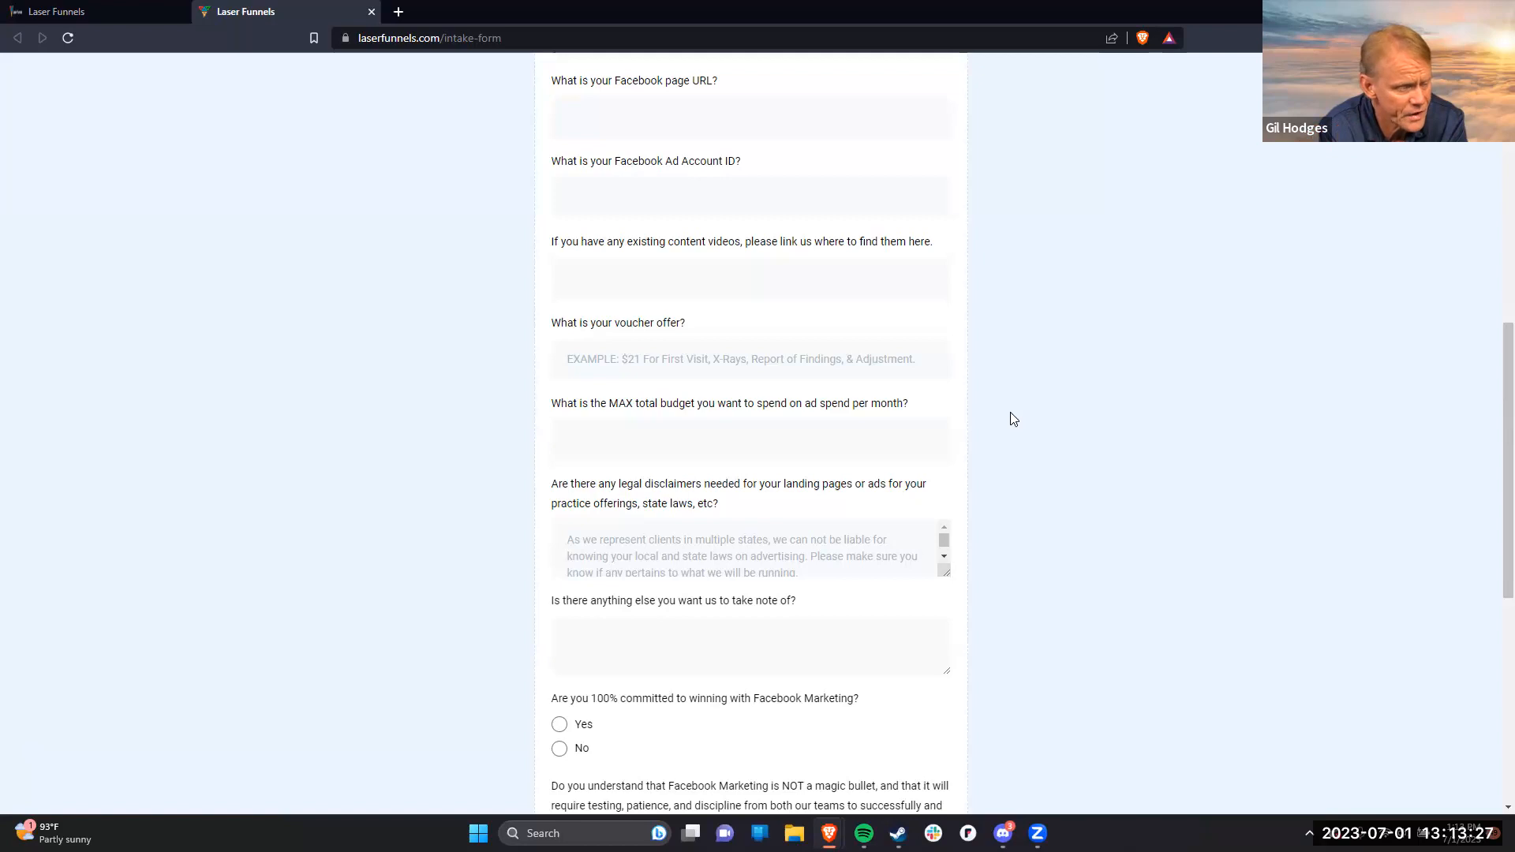
{"action": "left_click", "coordinate": [819, 276]}
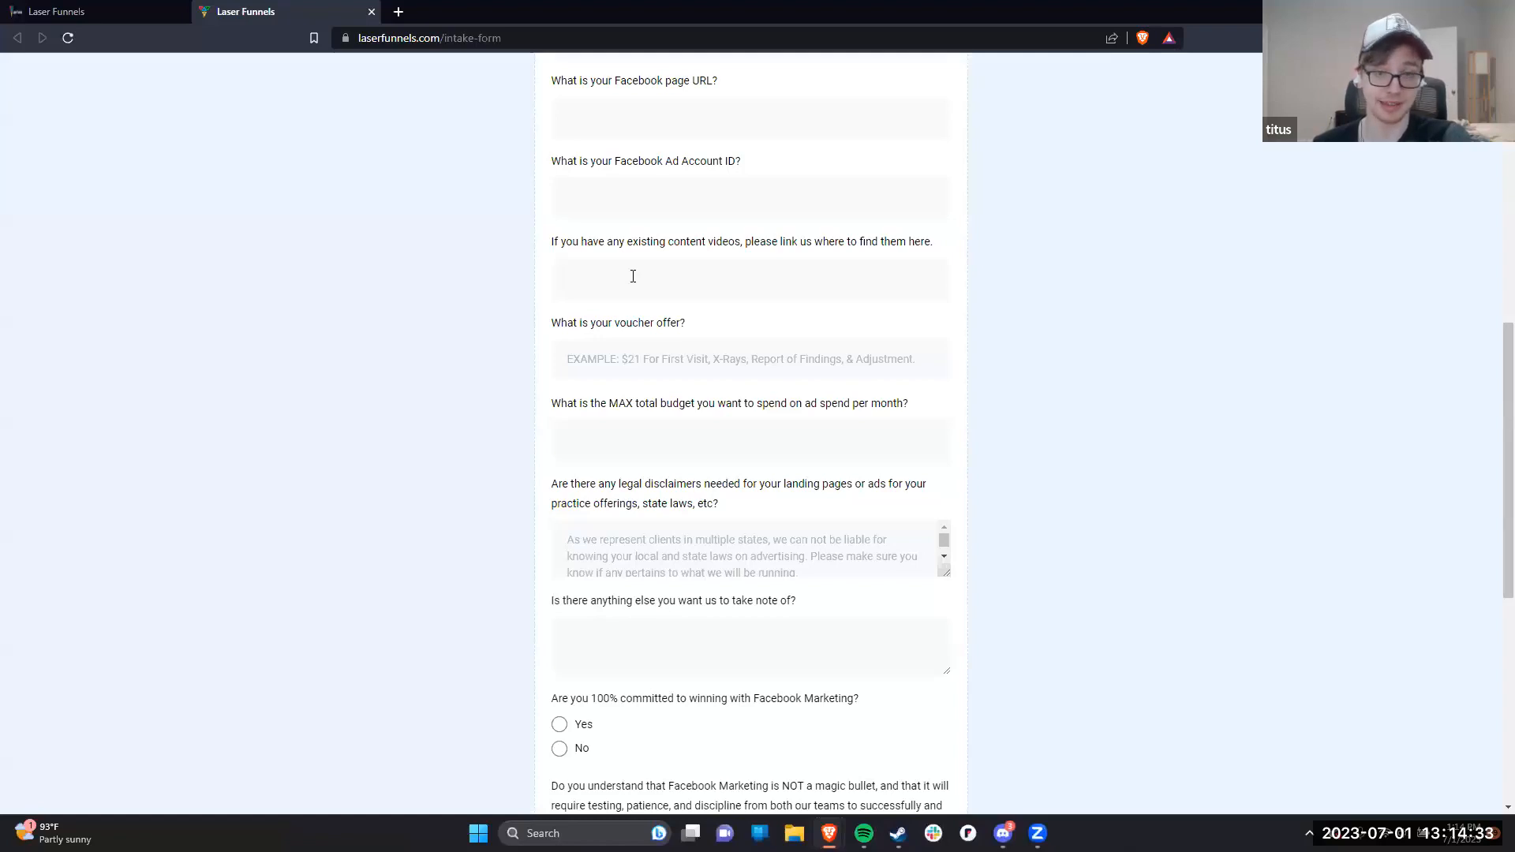
{"action": "scroll", "coordinate": [484, 318], "scroll_direction": "down", "scroll_amount": 1}
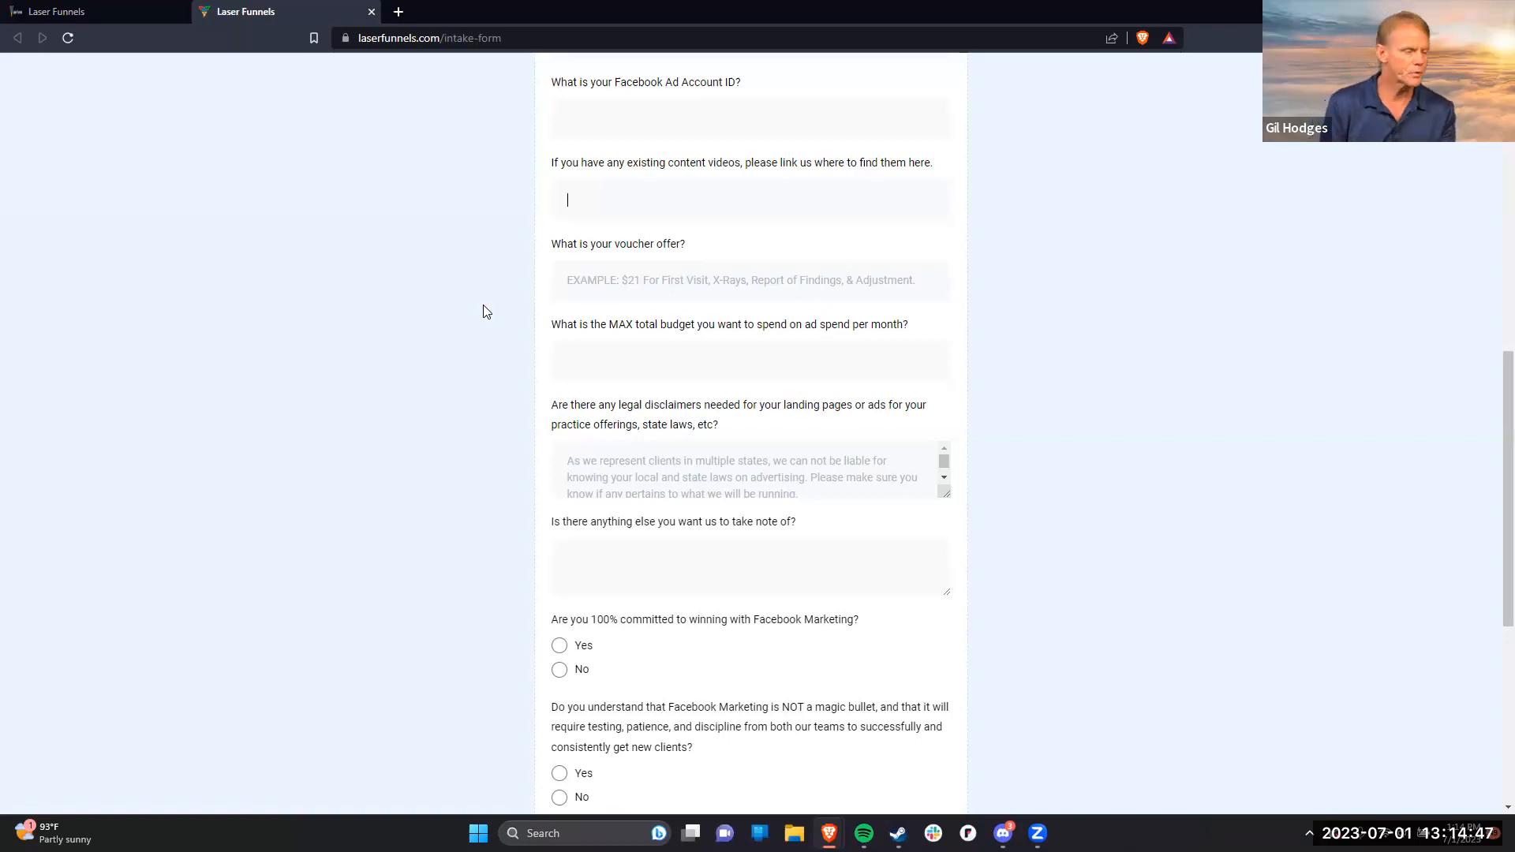
{"action": "scroll", "coordinate": [486, 313], "scroll_direction": "down", "scroll_amount": 1}
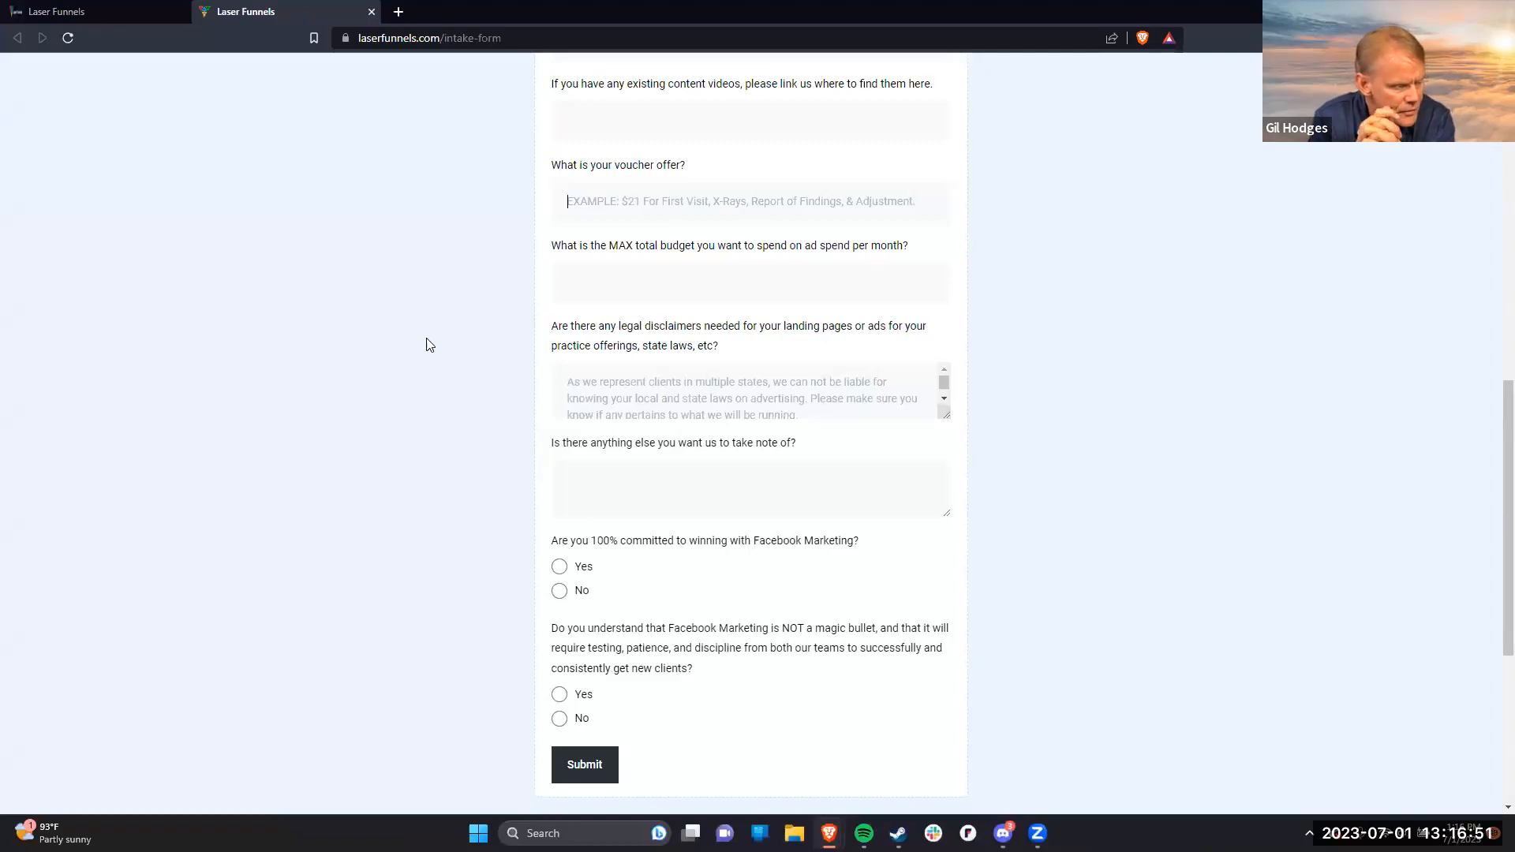
{"action": "scroll", "coordinate": [426, 345], "scroll_direction": "down", "scroll_amount": 2}
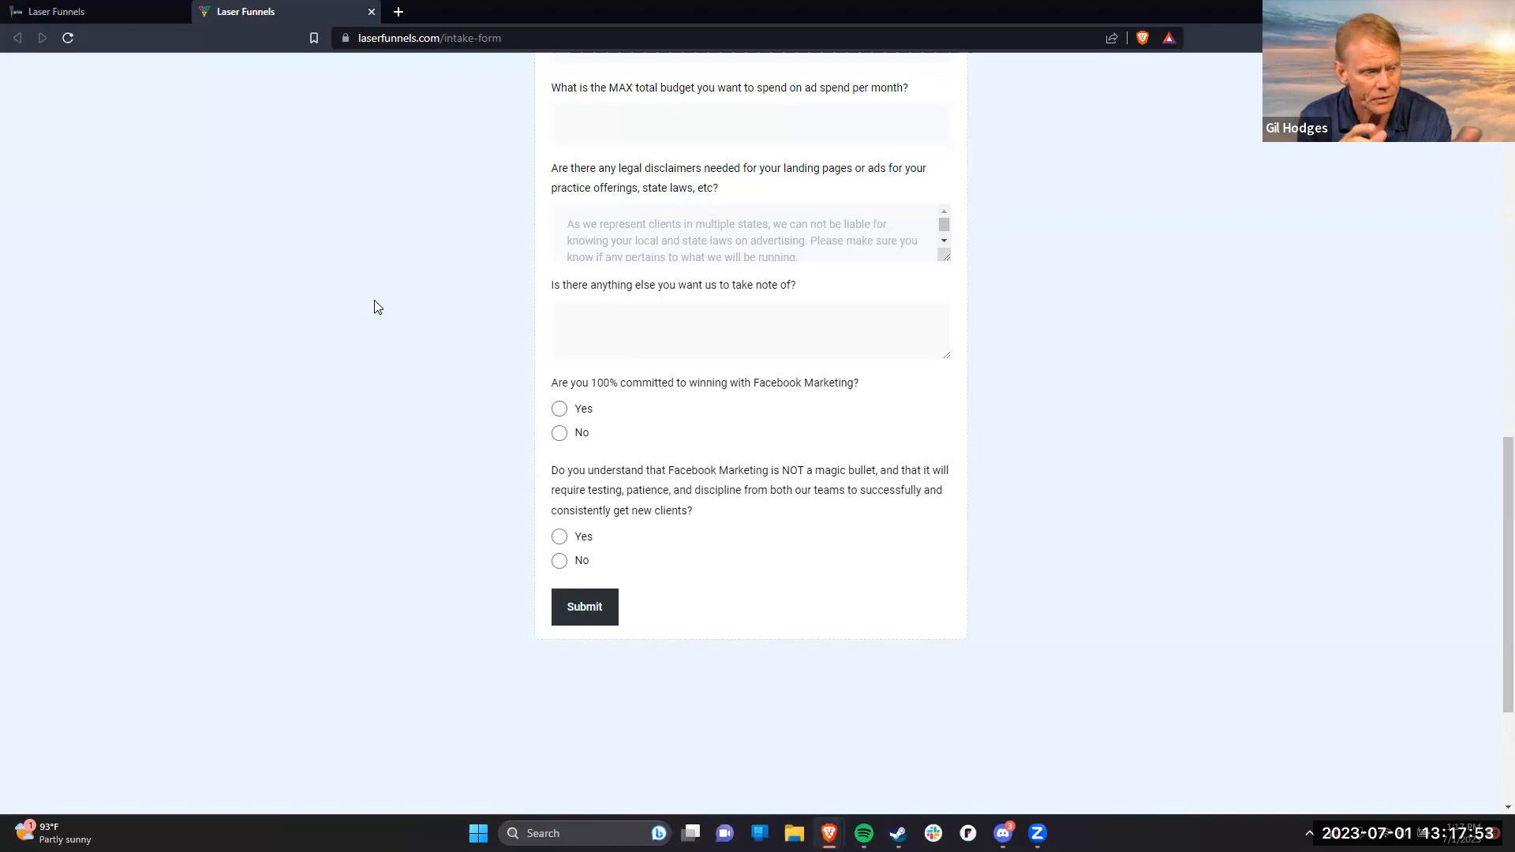
Step: Return to the Laser Funnels app, switch to the Test Account sub-account and dismiss the phone number banner
{"action": "left_click", "coordinate": [87, 14]}
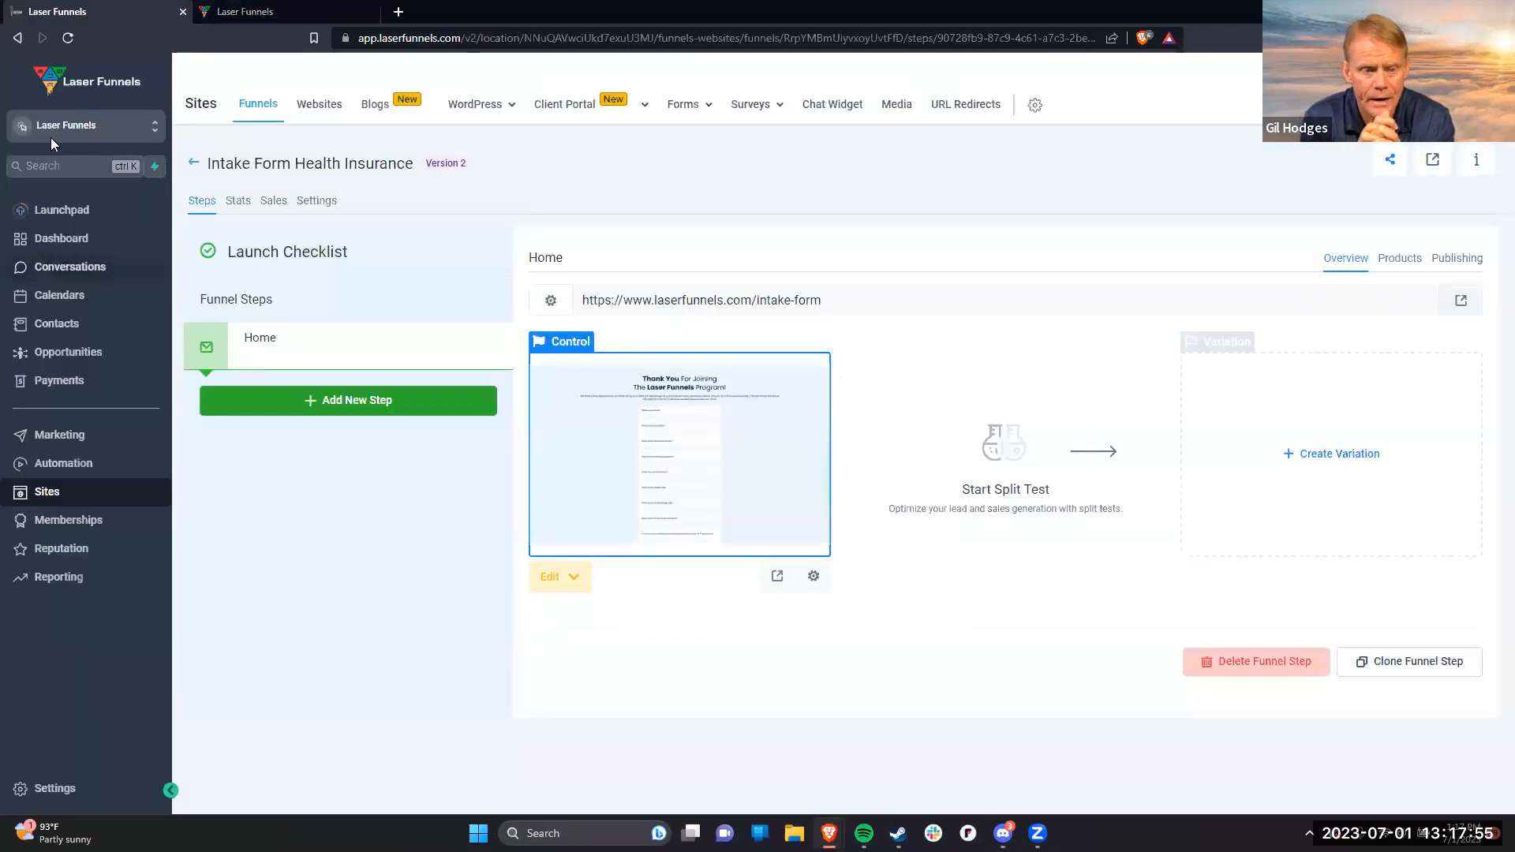
{"action": "left_click", "coordinate": [87, 125]}
{"action": "left_click", "coordinate": [277, 386]}
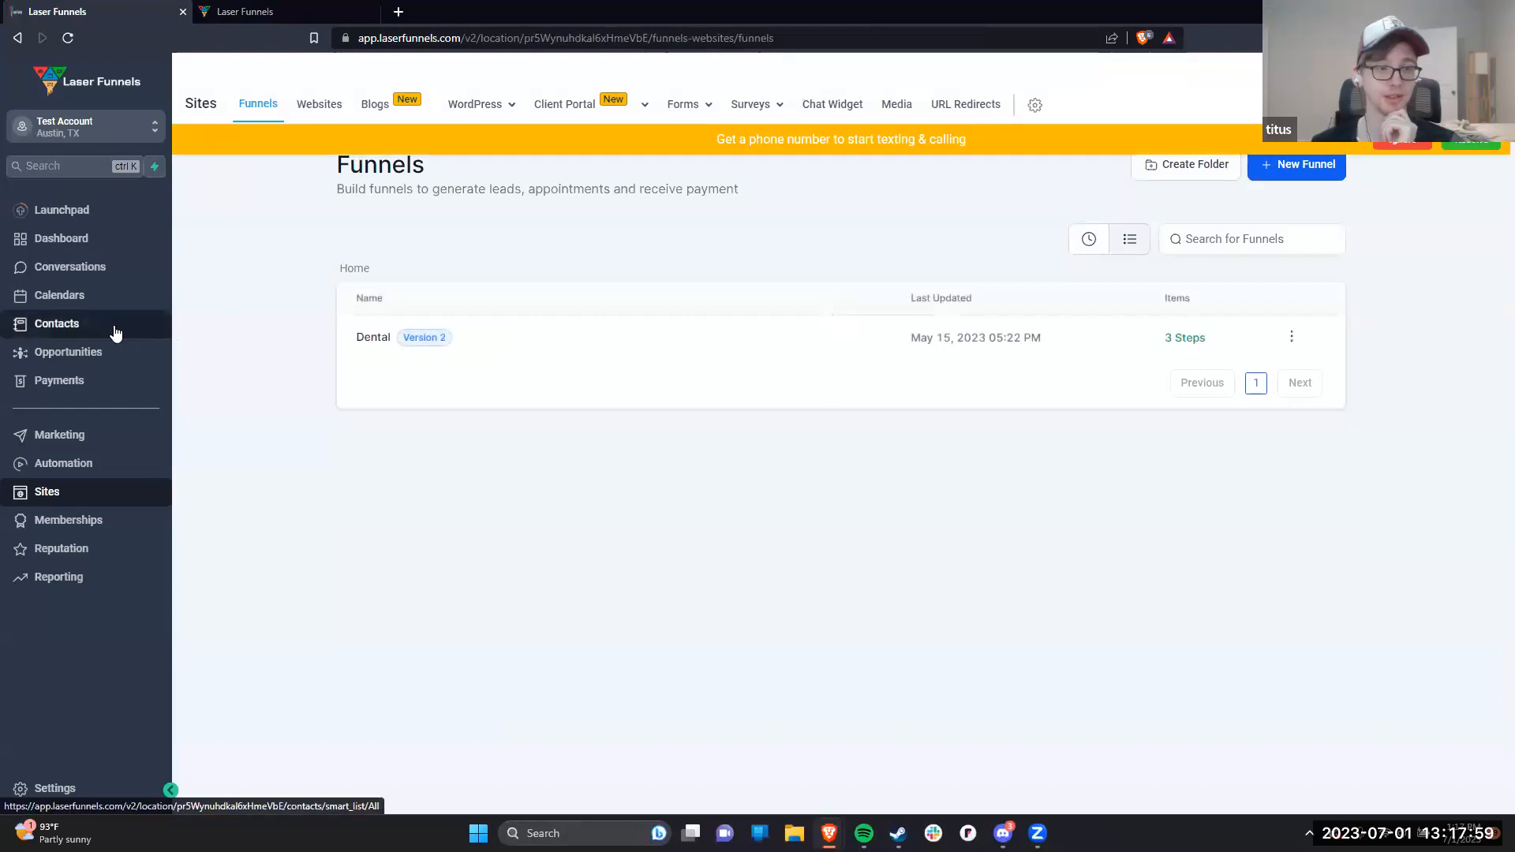
{"action": "left_click", "coordinate": [1402, 146]}
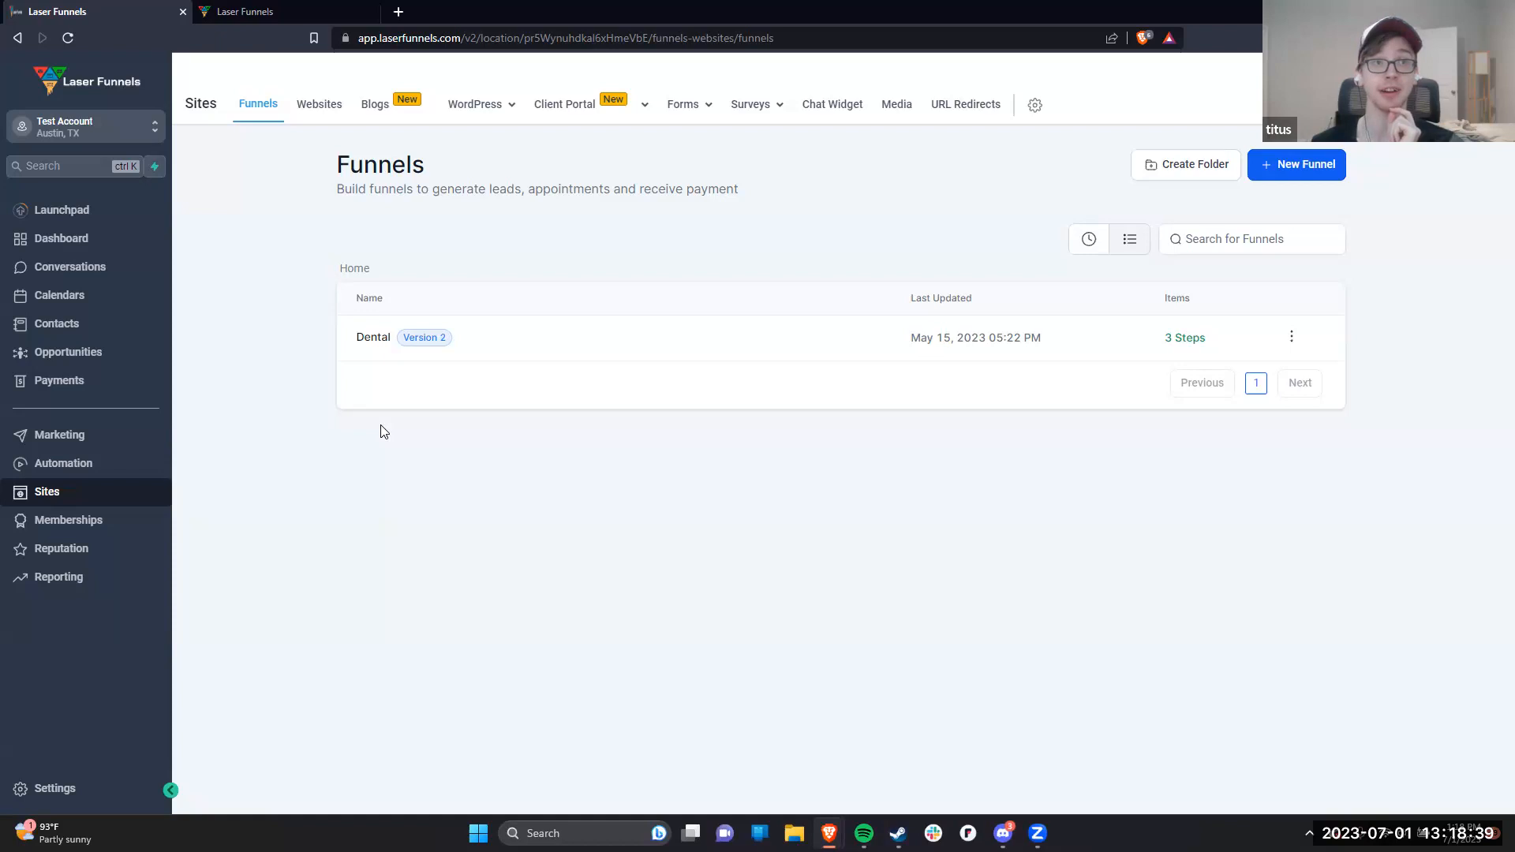
Step: Review the account's Custom Values, view the Doctor Name entry's edit dialog without changing it, and leave the settings
{"action": "left_click", "coordinate": [82, 789]}
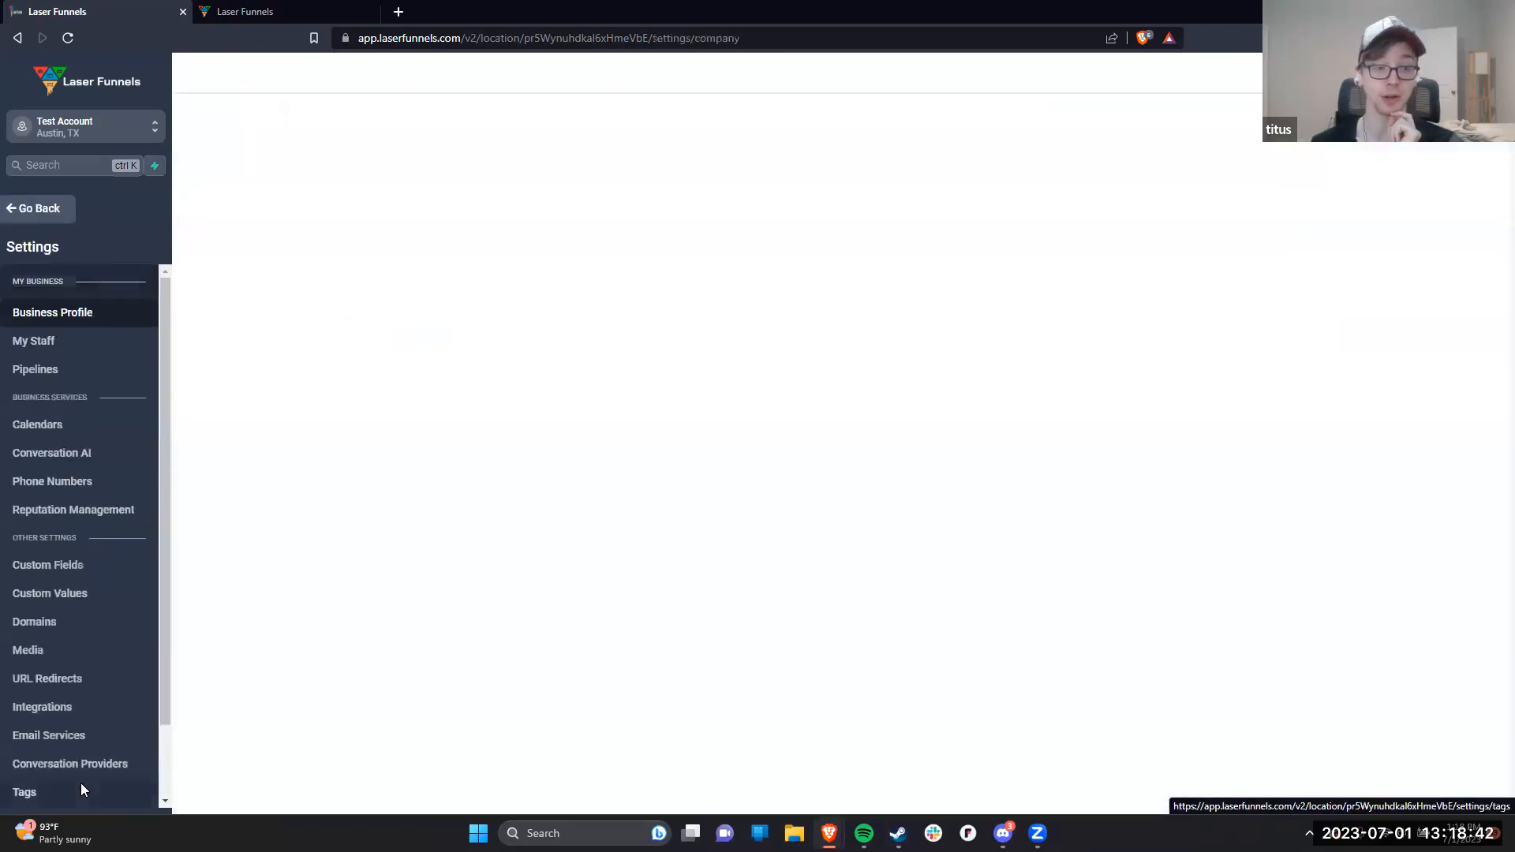
{"action": "left_click", "coordinate": [111, 590]}
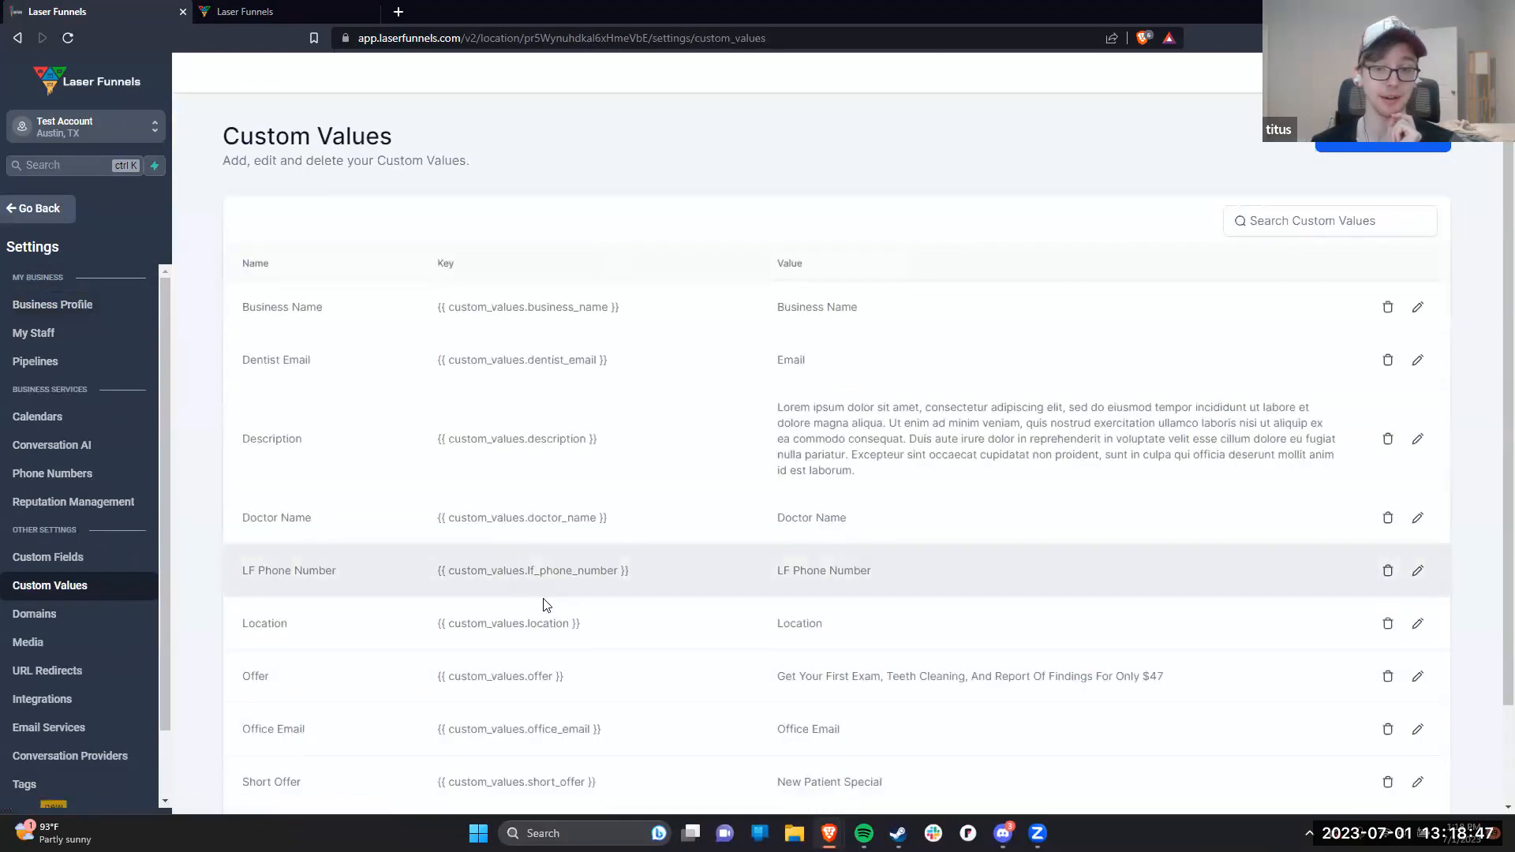
{"action": "scroll", "coordinate": [543, 598], "scroll_direction": "down", "scroll_amount": 1}
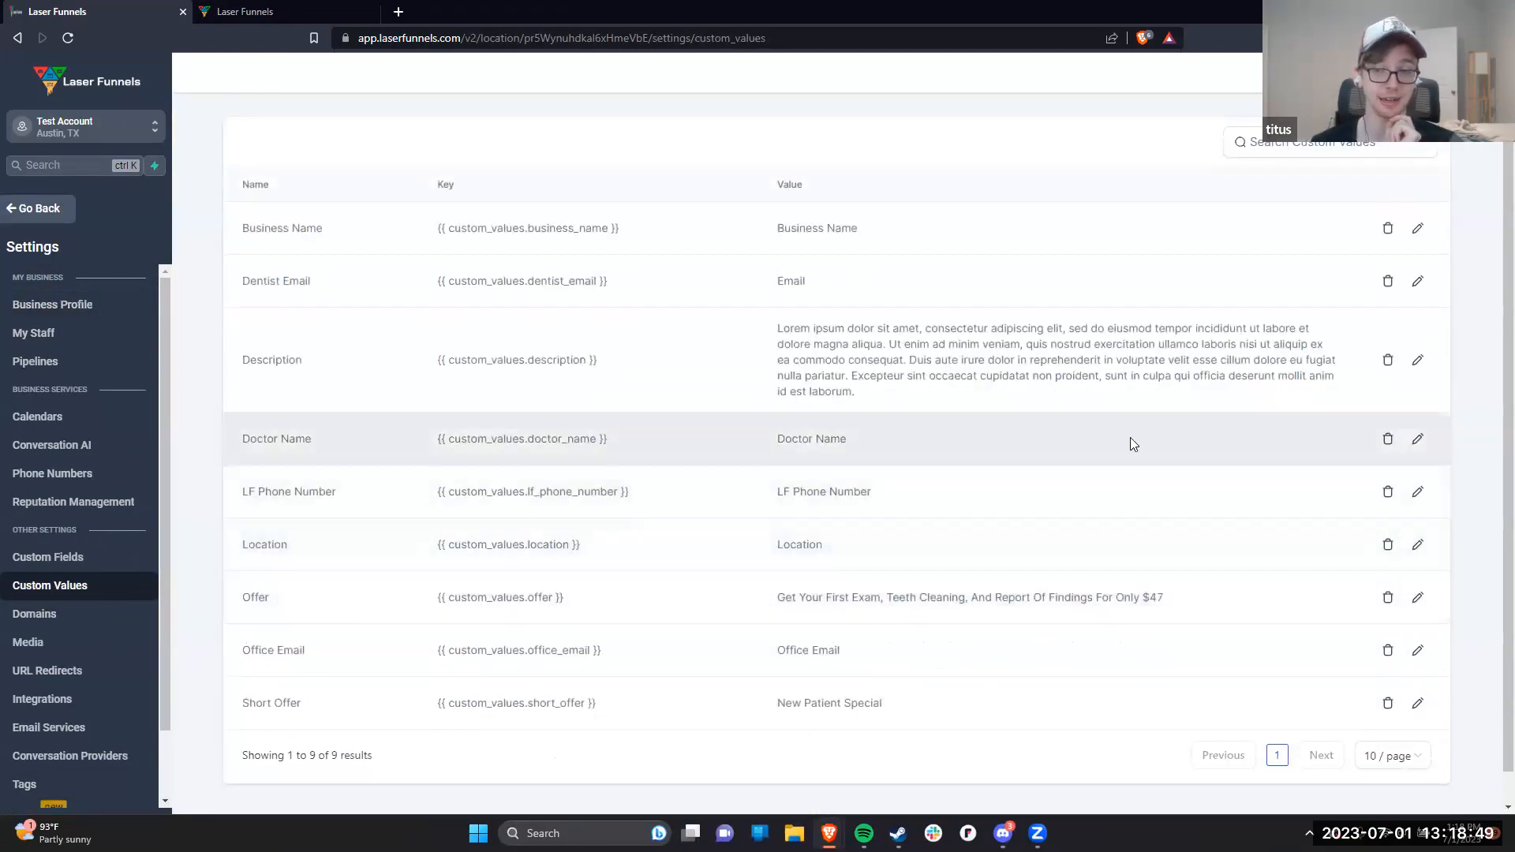
{"action": "left_click", "coordinate": [1417, 440]}
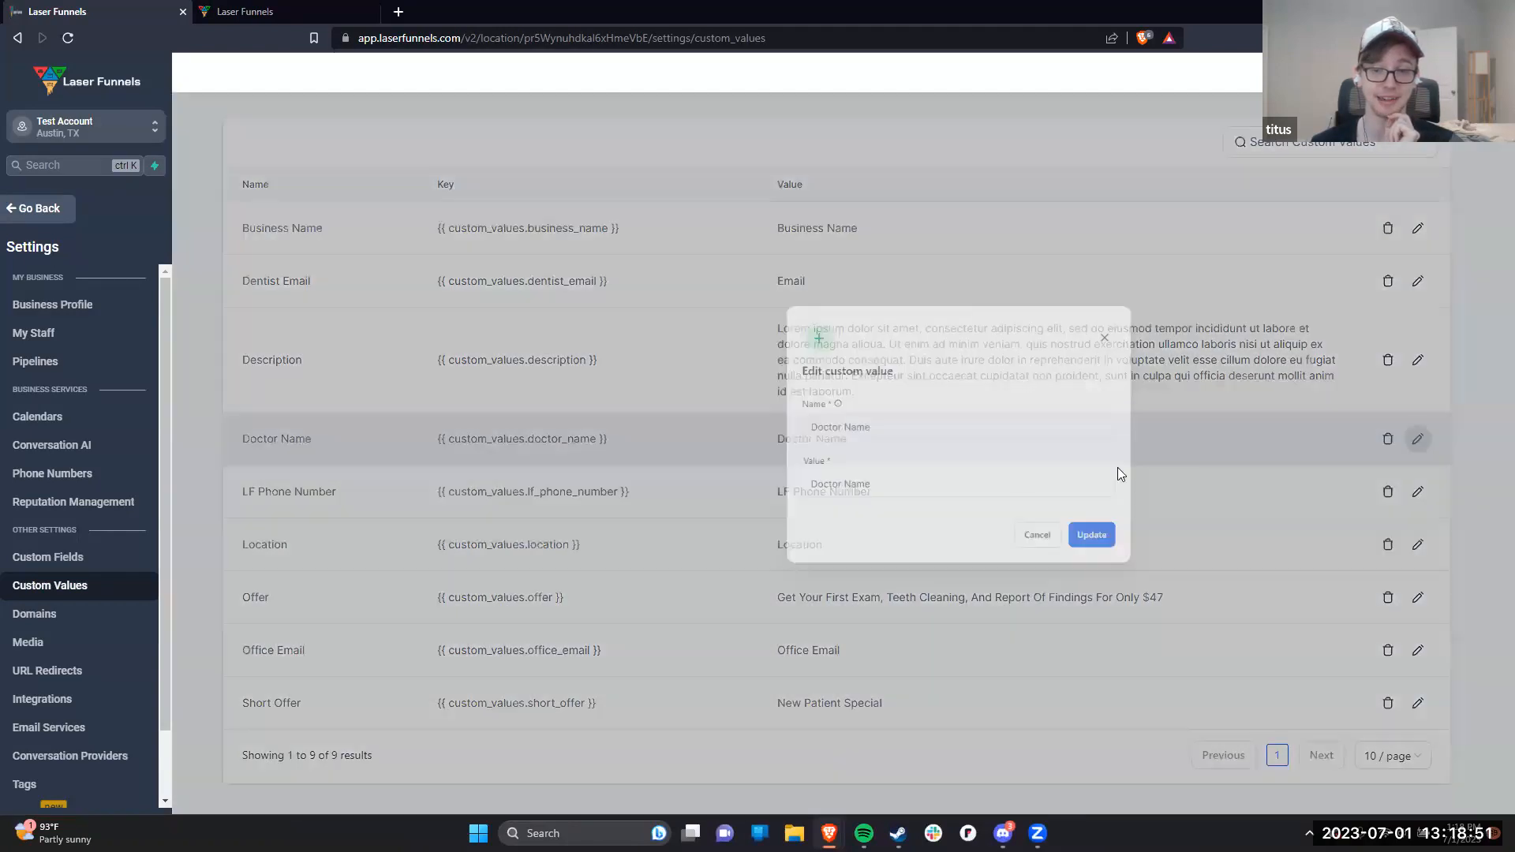
{"action": "left_click_drag", "start_coordinate": [768, 500], "coordinate": [605, 496]}
{"action": "left_click", "coordinate": [1025, 317]}
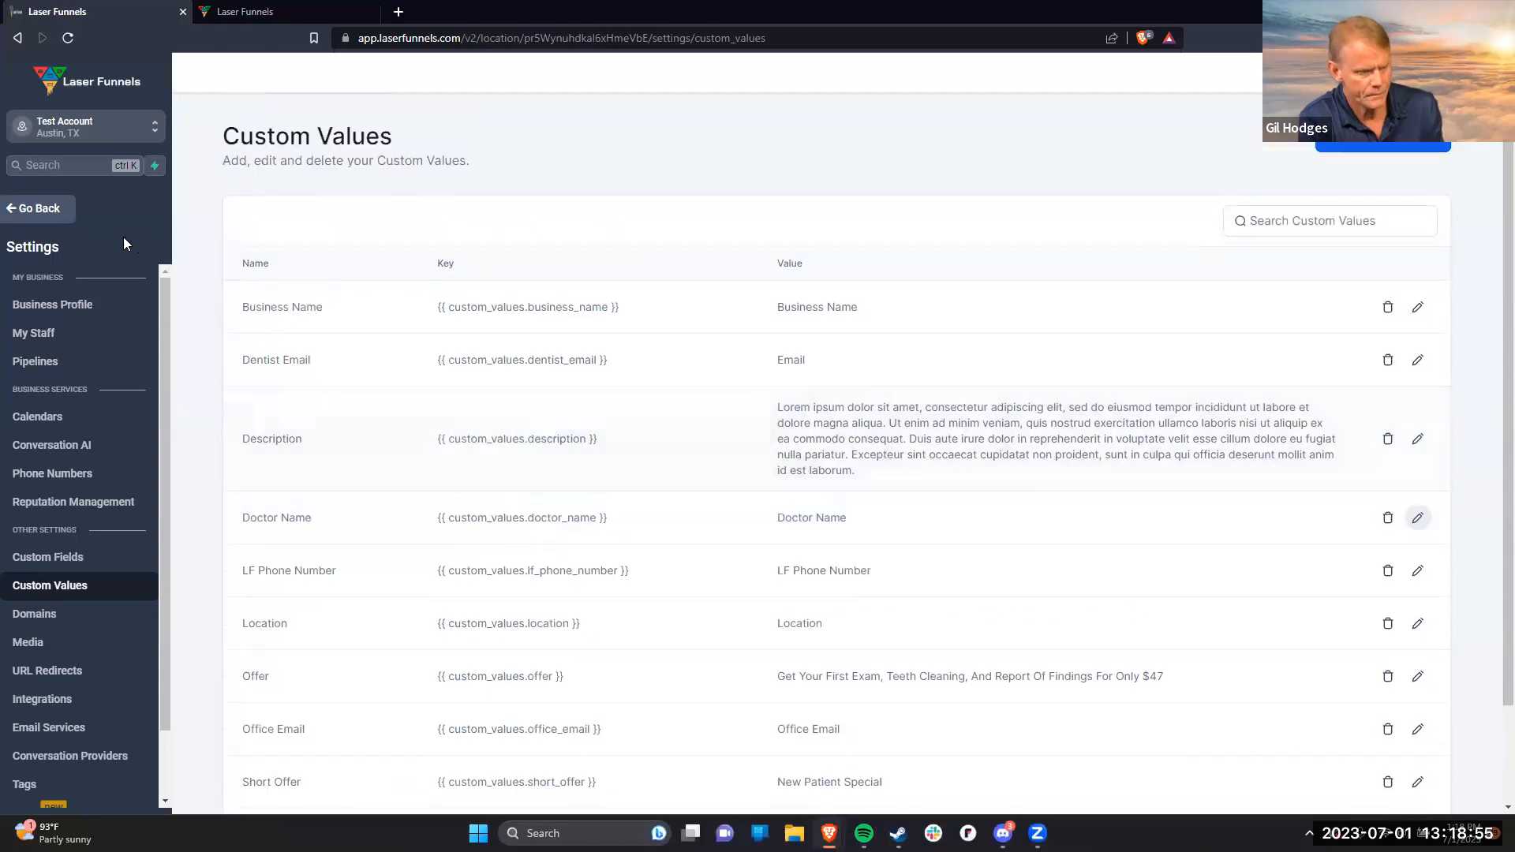
{"action": "left_click", "coordinate": [59, 213]}
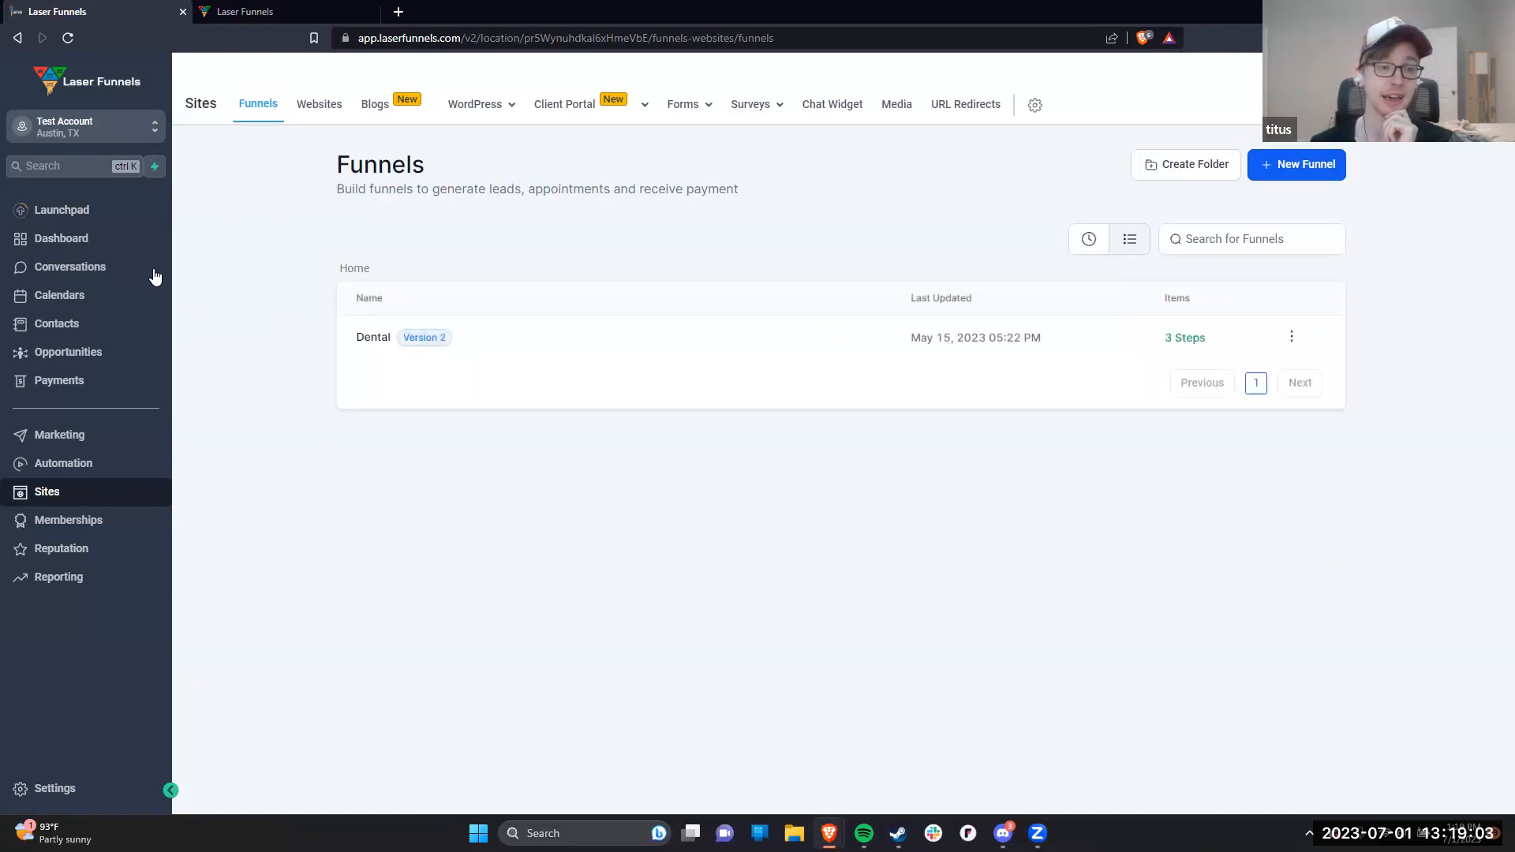
Step: Create an opportunity for a new contact named Test in the New Leads stage of the Free Whitening Pipeline
{"action": "left_click", "coordinate": [104, 355]}
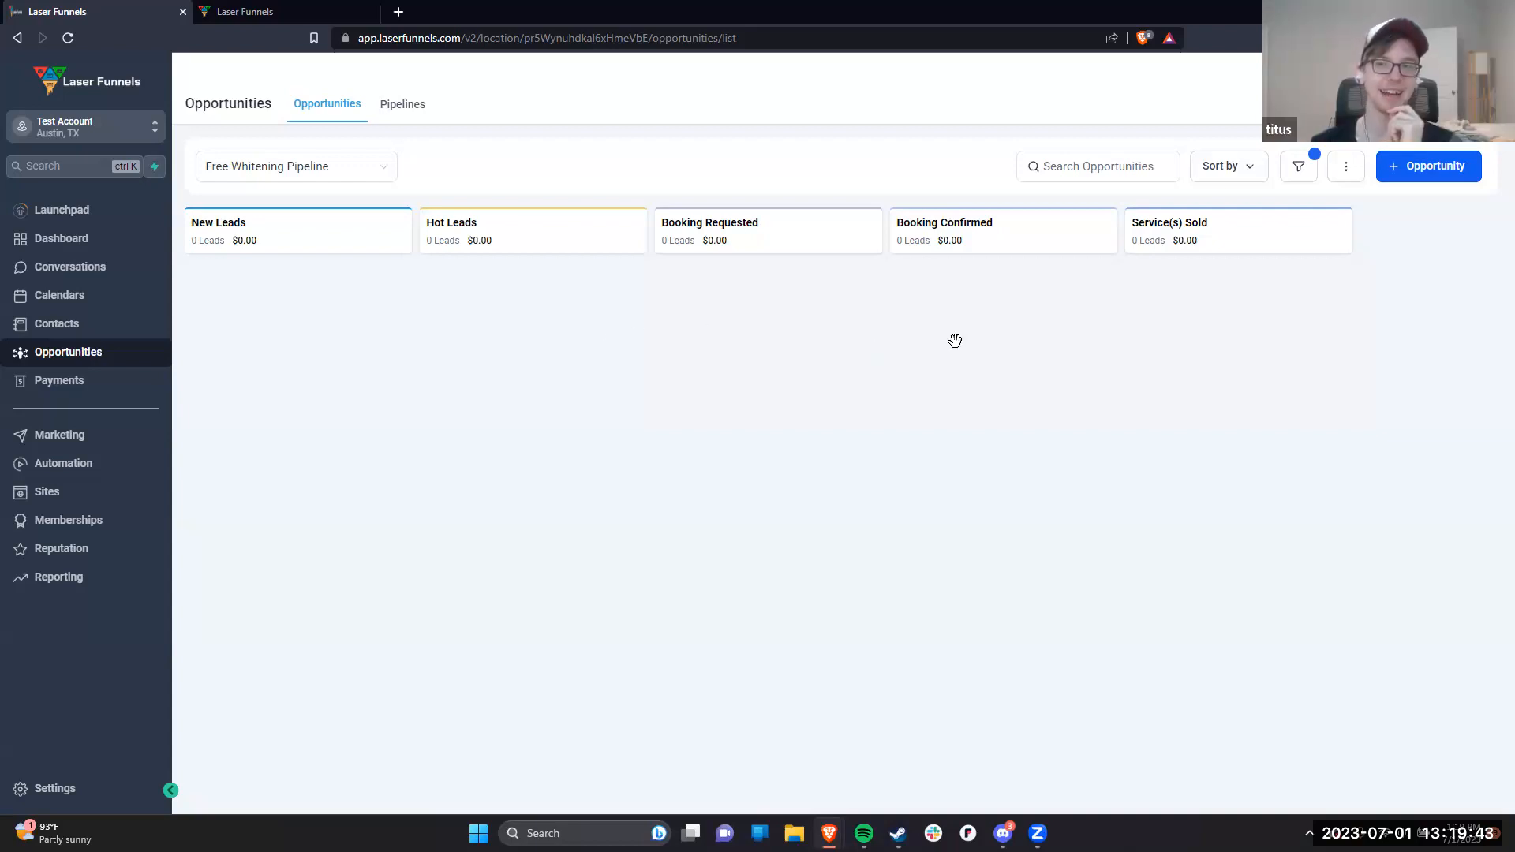
{"action": "left_click", "coordinate": [1461, 172]}
{"action": "left_click", "coordinate": [707, 319]}
{"action": "type", "text": "Test"}
{"action": "left_click", "coordinate": [982, 668]}
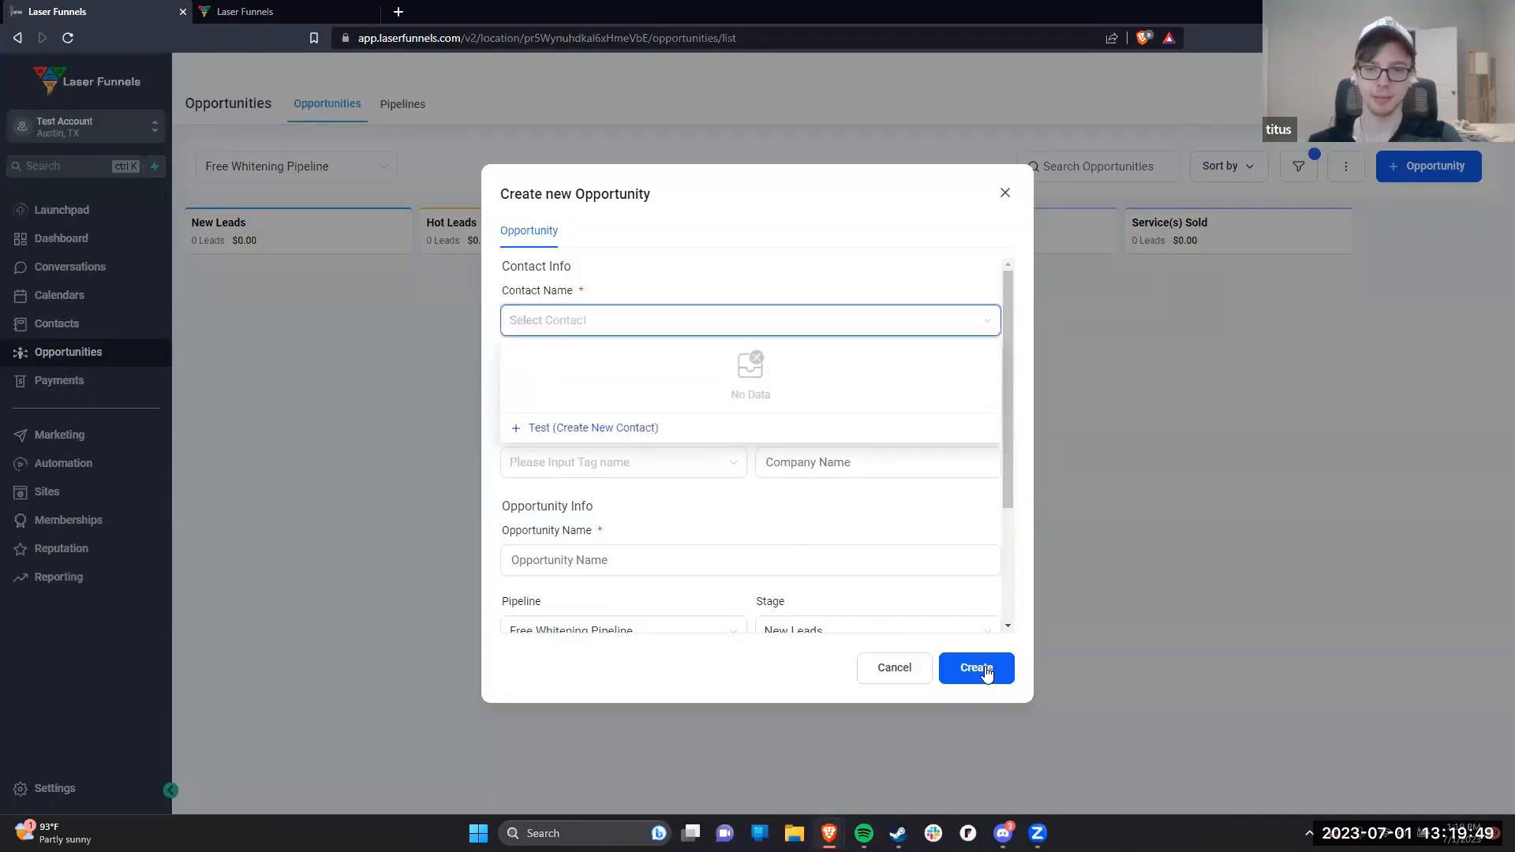
{"action": "left_click", "coordinate": [654, 325]}
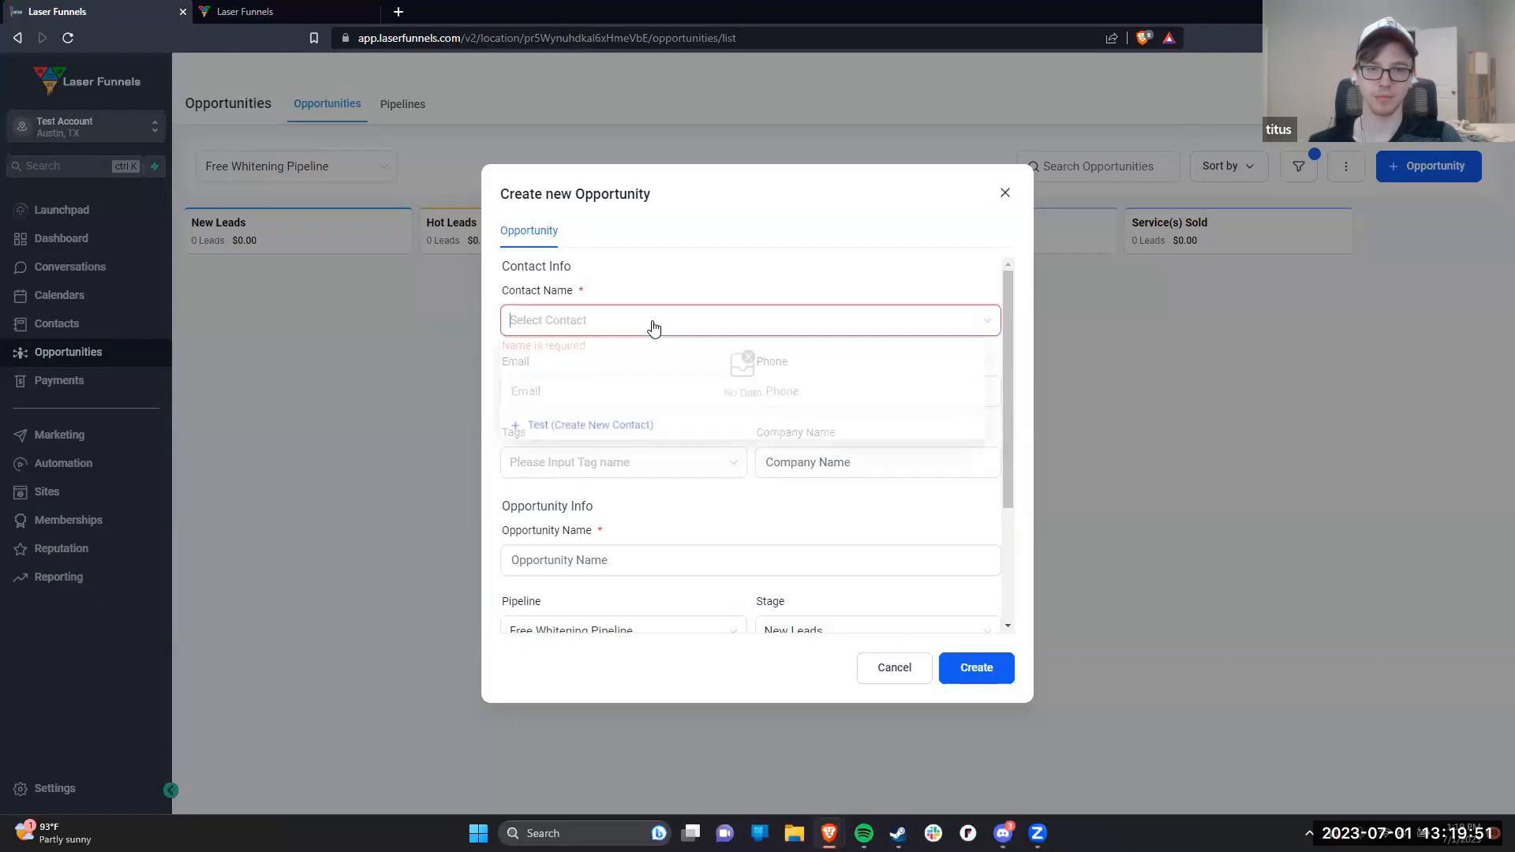
{"action": "type", "text": "Test"}
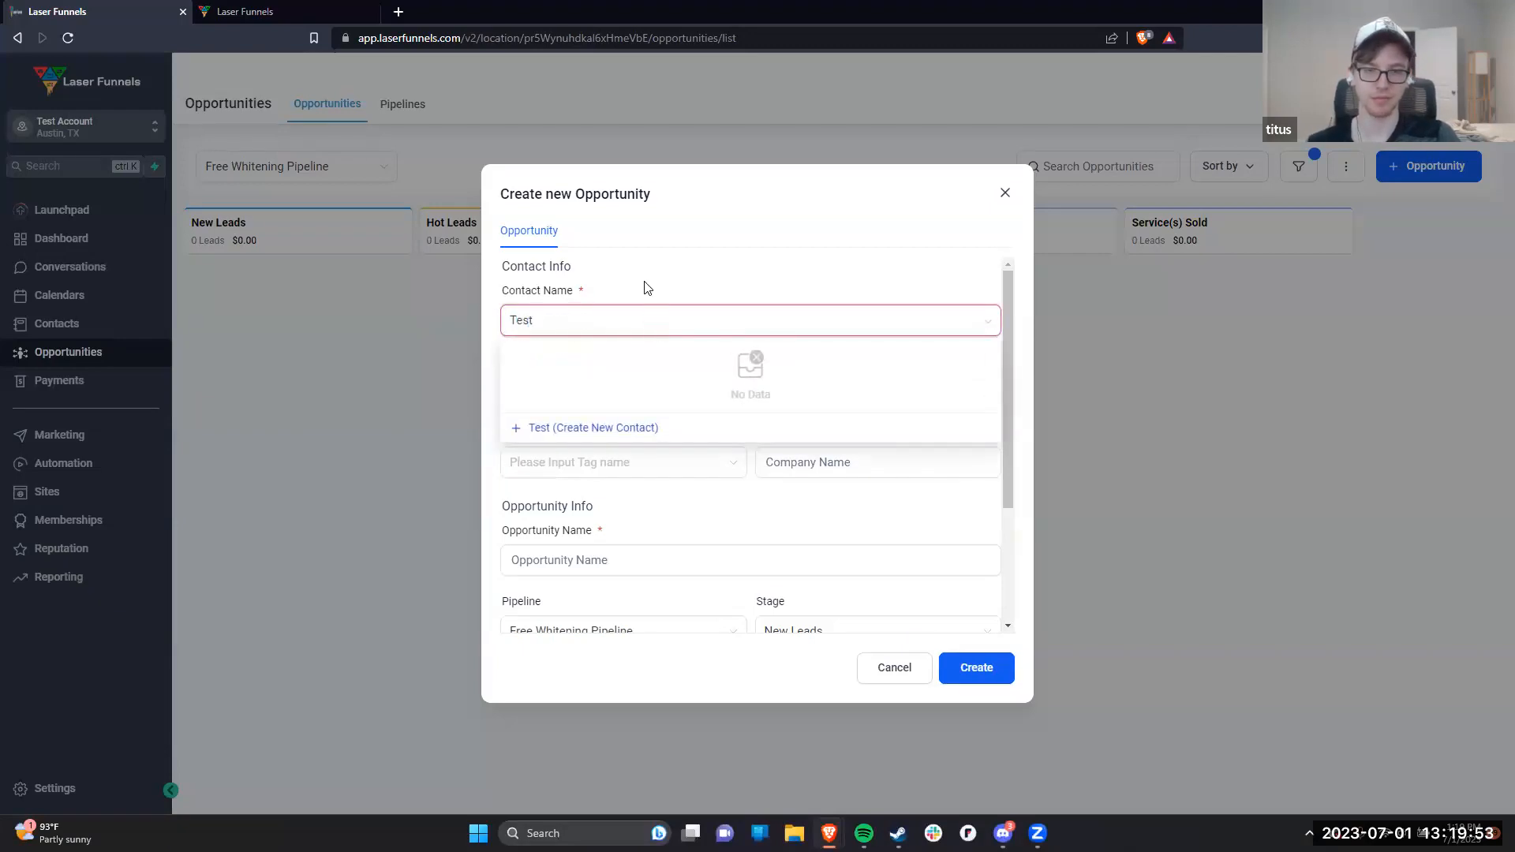
{"action": "left_click", "coordinate": [645, 289]}
{"action": "left_click", "coordinate": [612, 324]}
{"action": "left_click", "coordinate": [591, 429]}
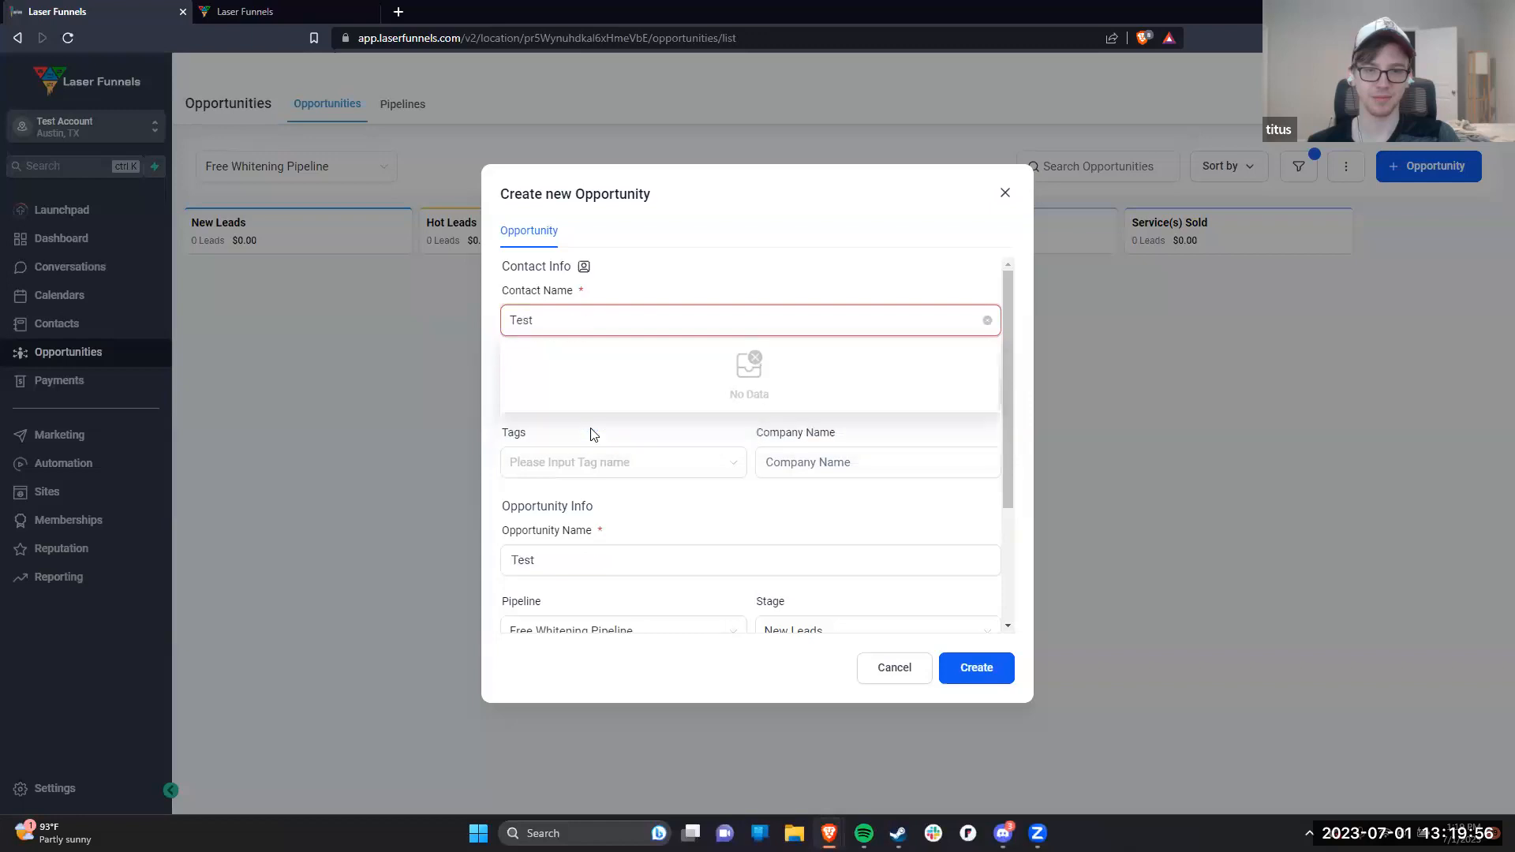
{"action": "left_click", "coordinate": [968, 683]}
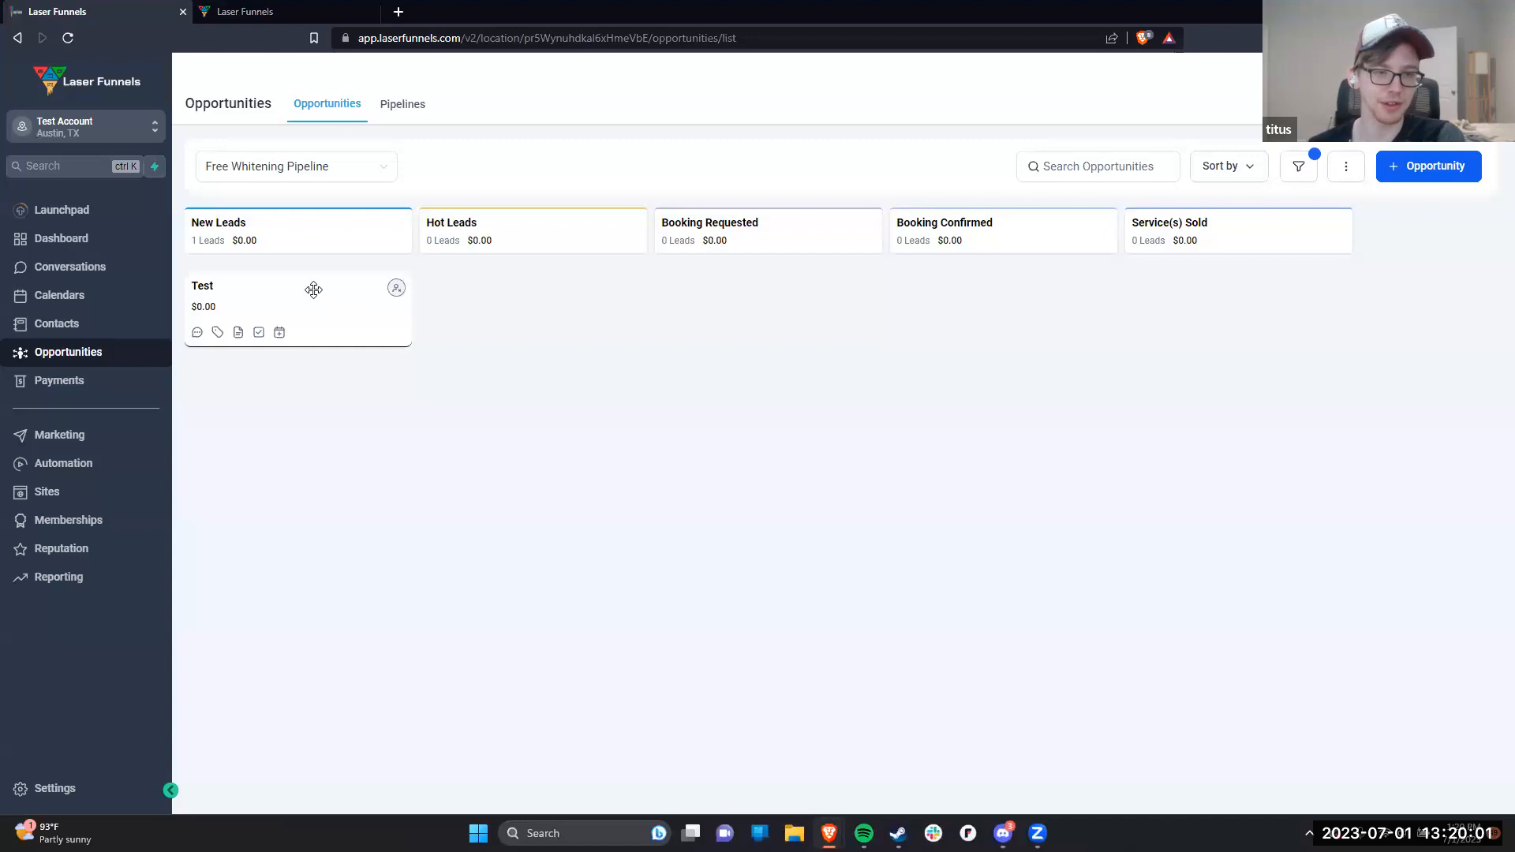
Step: Mark the Test opportunity as won and remove the Open status filter from the pipeline
{"action": "left_click_drag", "start_coordinate": [313, 331], "coordinate": [1263, 778]}
{"action": "left_click", "coordinate": [1296, 173]}
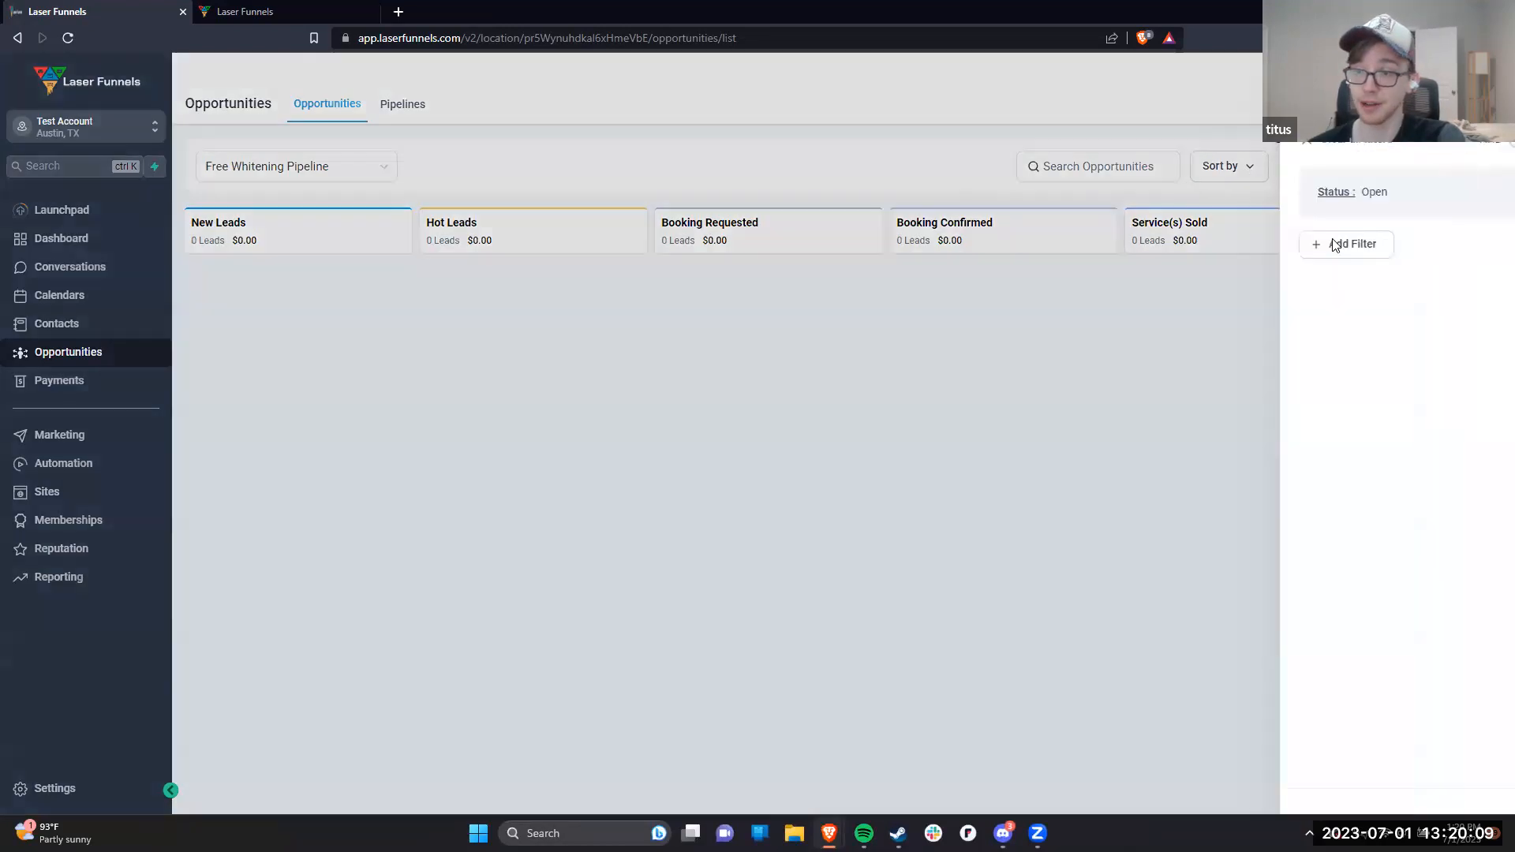
{"action": "left_click", "coordinate": [1466, 196]}
{"action": "left_click", "coordinate": [623, 278]}
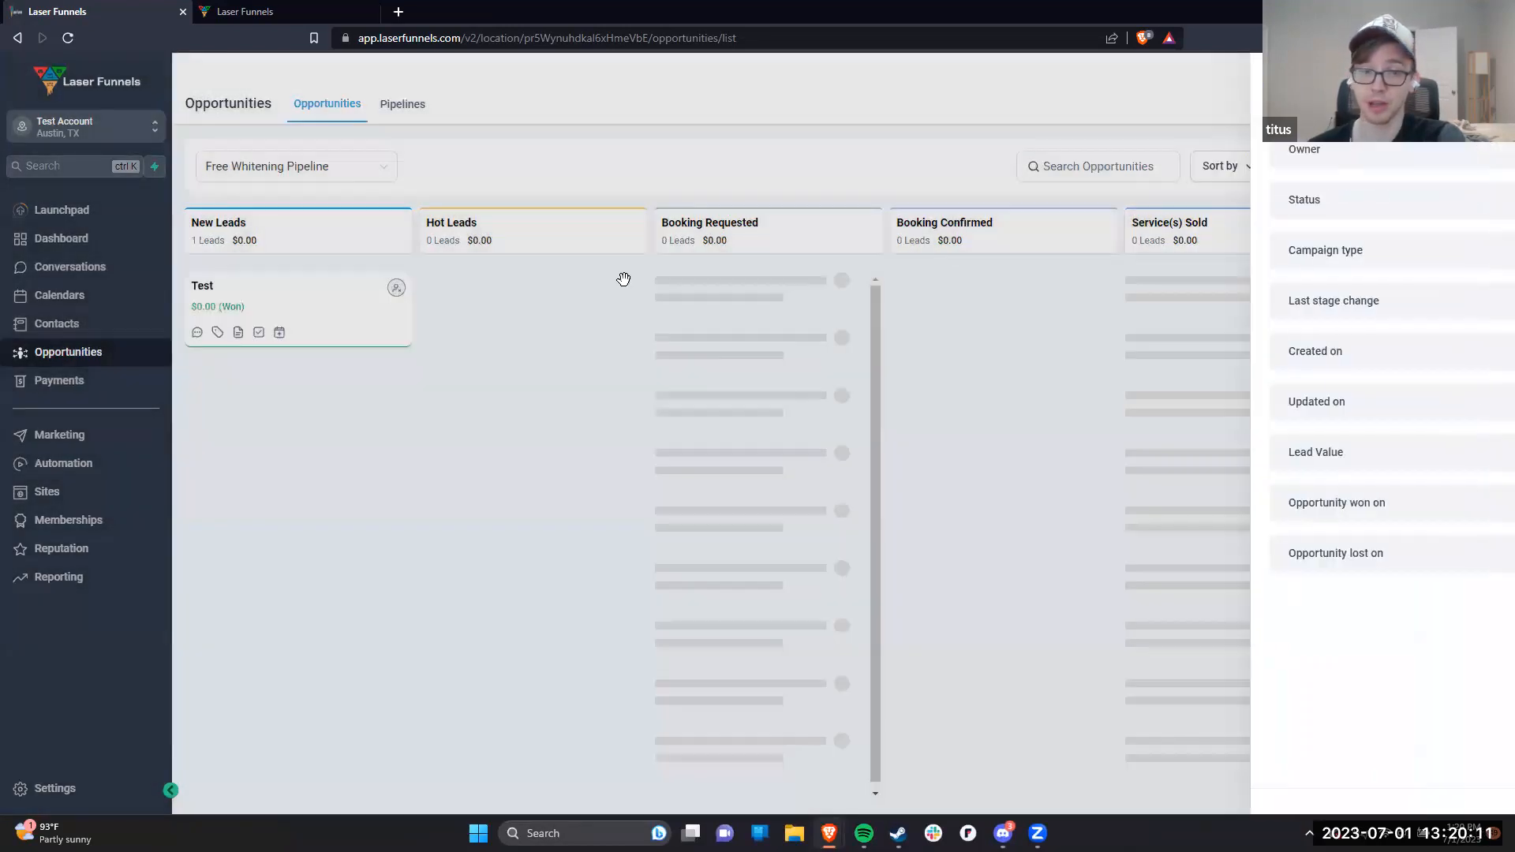
Step: Set the Test opportunity's lead value to $2,000 in the Free Whitening Pipeline and save the update
{"action": "left_click", "coordinate": [306, 300]}
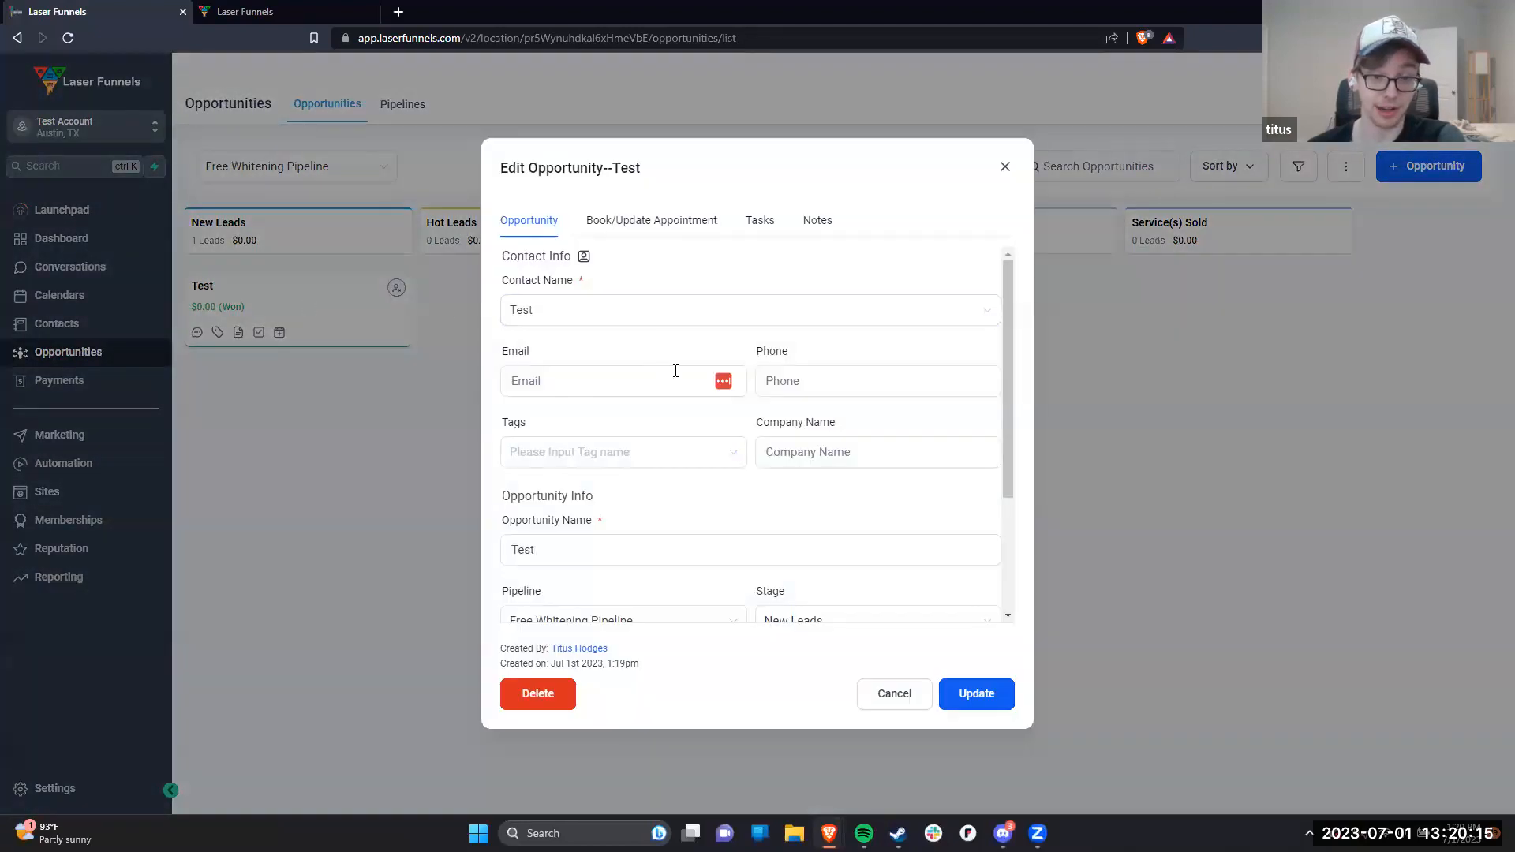
{"action": "scroll", "coordinate": [694, 375], "scroll_direction": "down", "scroll_amount": 3}
{"action": "left_click", "coordinate": [819, 523]}
{"action": "left_click_drag", "start_coordinate": [819, 523], "coordinate": [777, 526]}
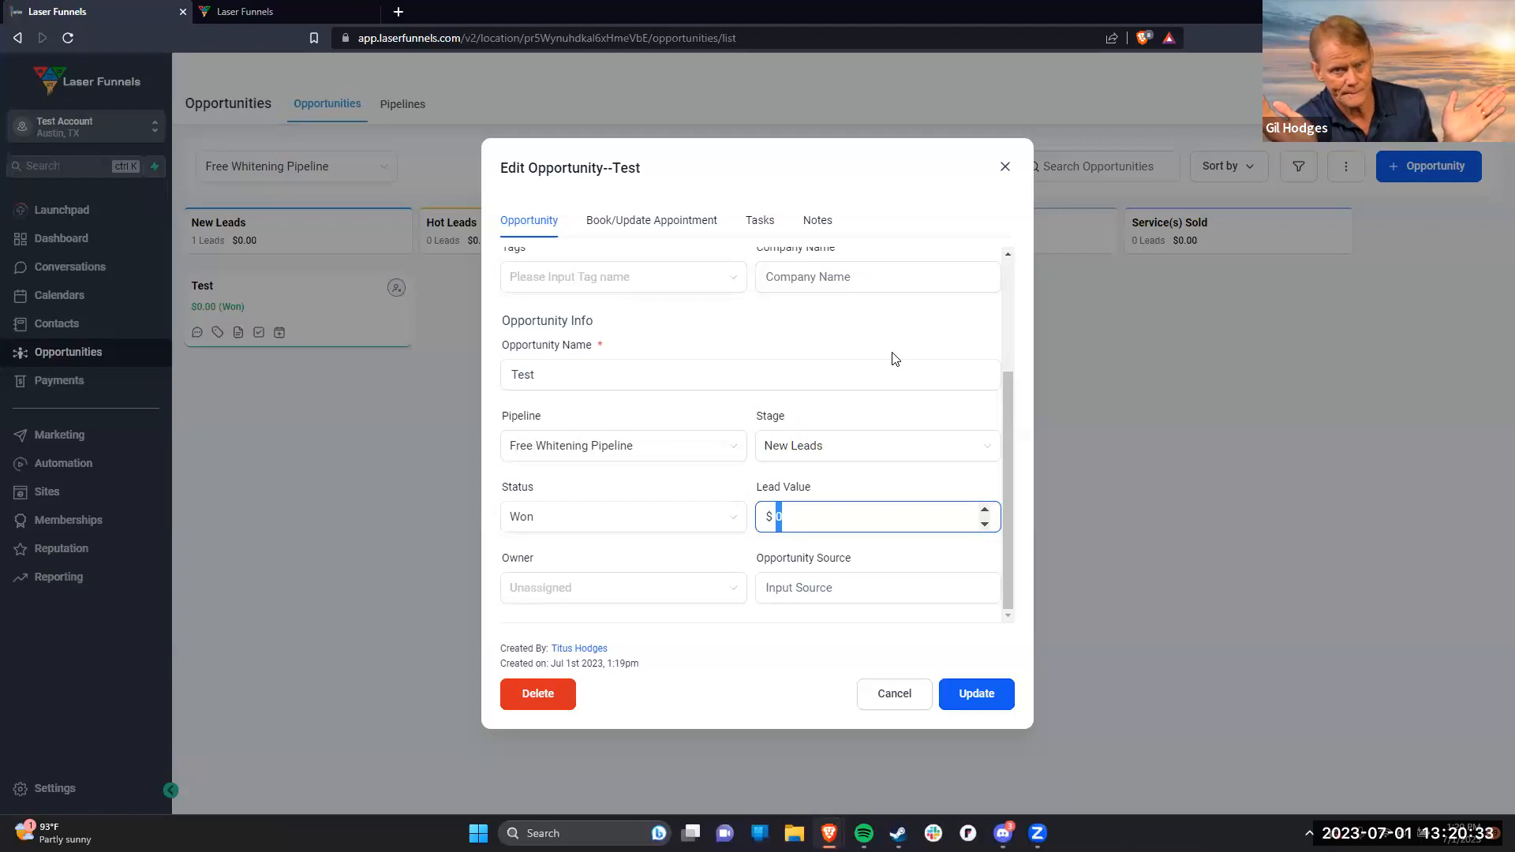
{"action": "type", "text": "200"}
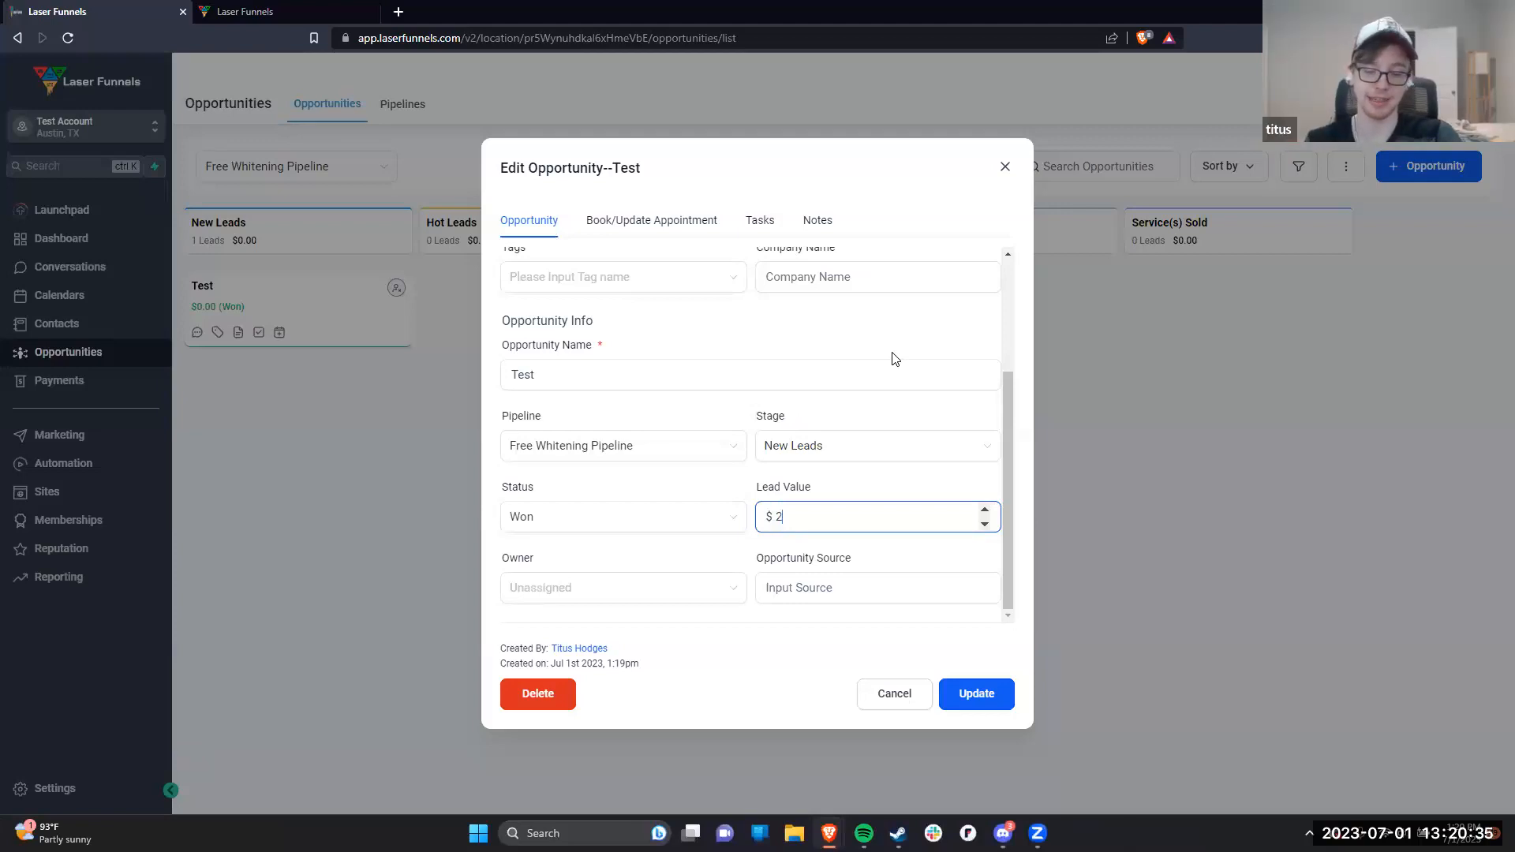
{"action": "left_click", "coordinate": [872, 419]}
{"action": "left_click", "coordinate": [986, 695]}
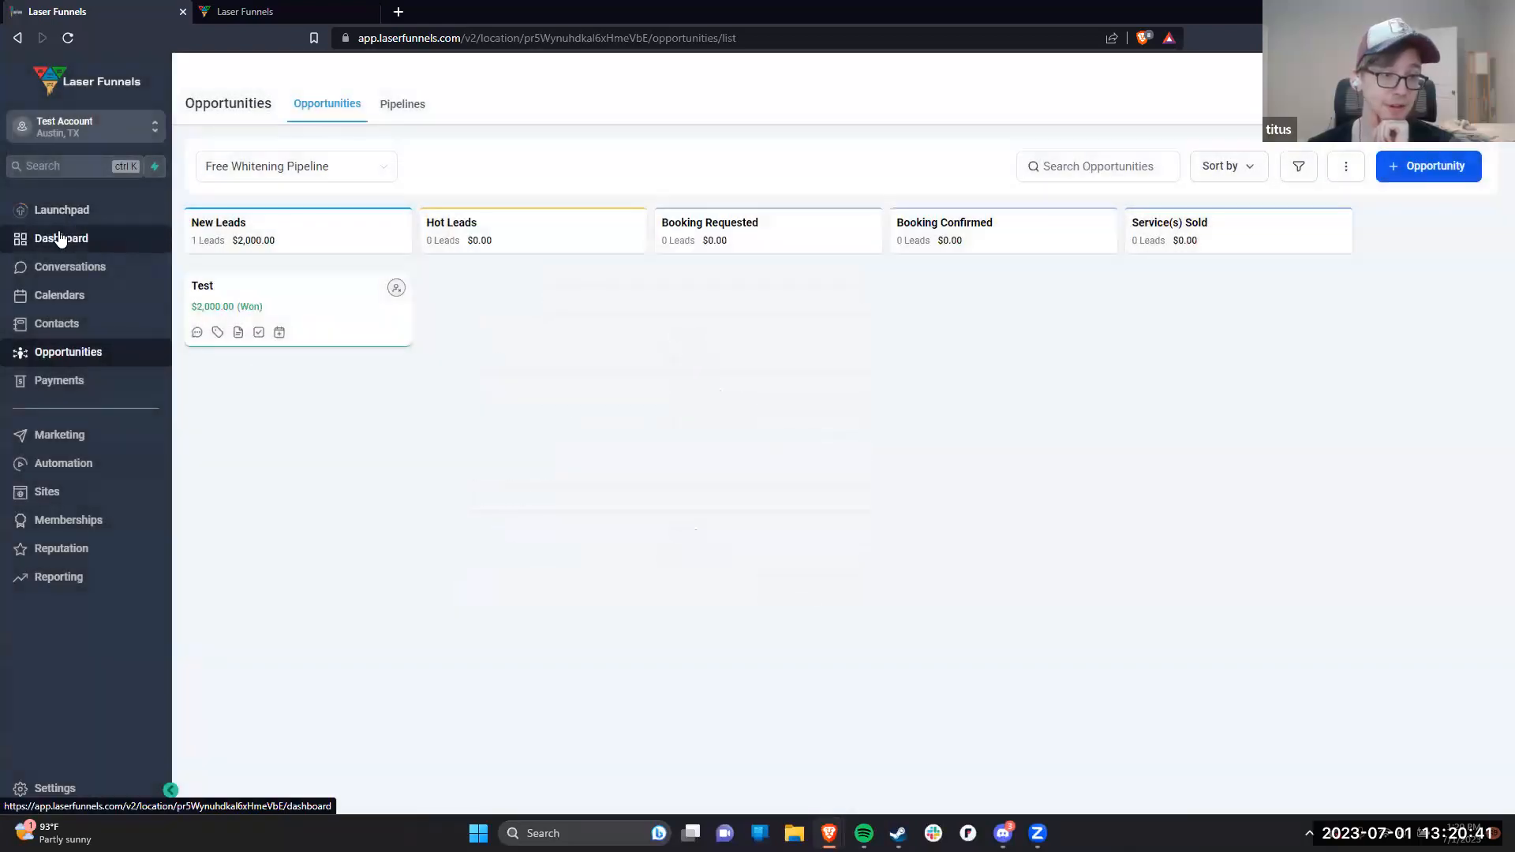
Step: Examine the dashboard's opportunities, pipeline value, conversion rate and funnel, and compare them with the Test opportunity in the pipeline
{"action": "left_click", "coordinate": [61, 238]}
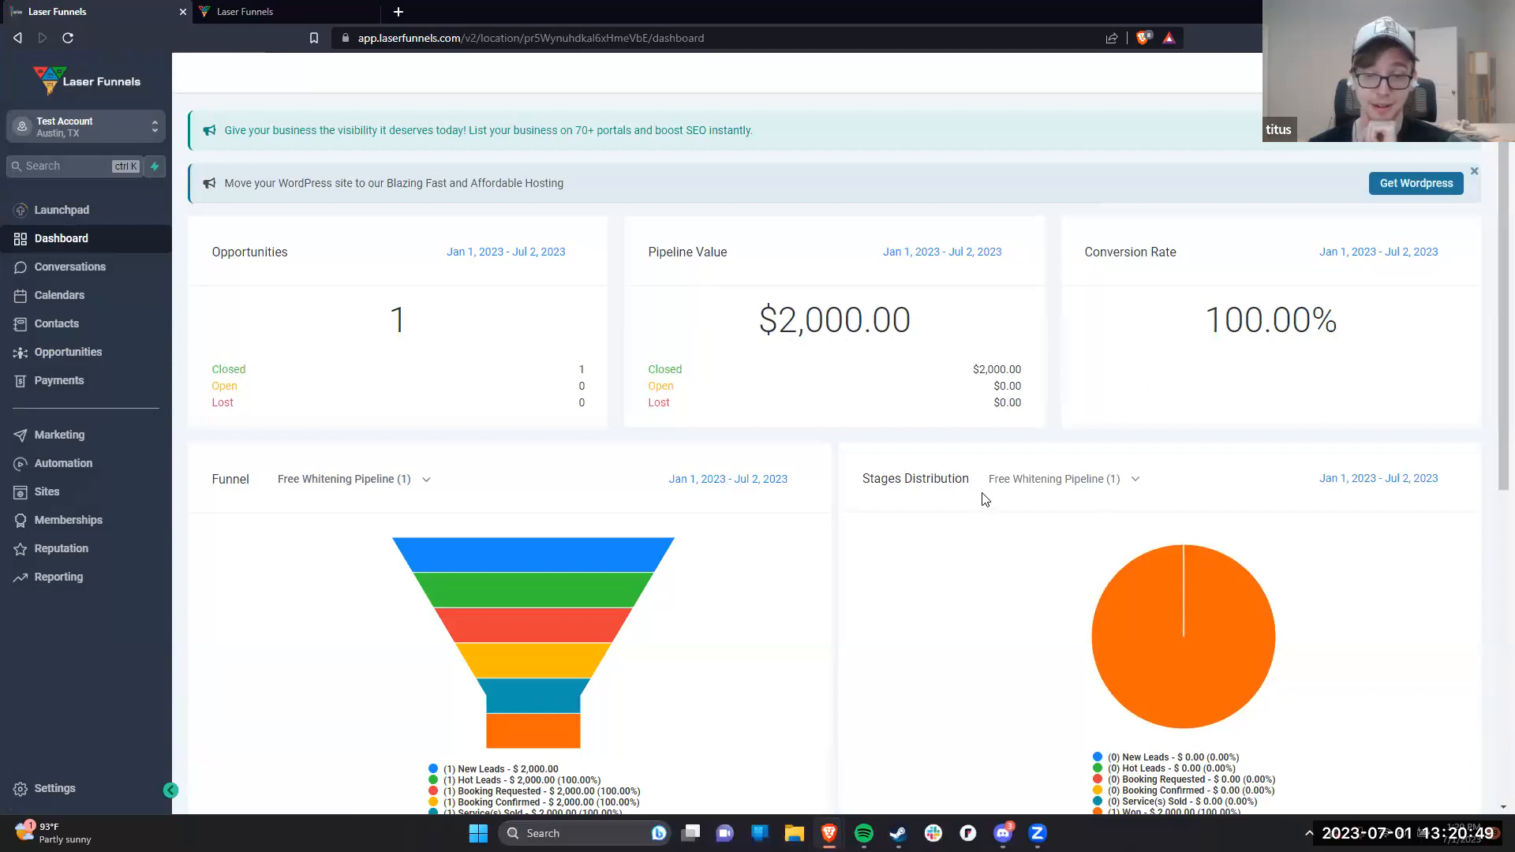
{"action": "scroll", "coordinate": [986, 499], "scroll_direction": "down", "scroll_amount": 7}
{"action": "scroll", "coordinate": [1061, 588], "scroll_direction": "up", "scroll_amount": 8}
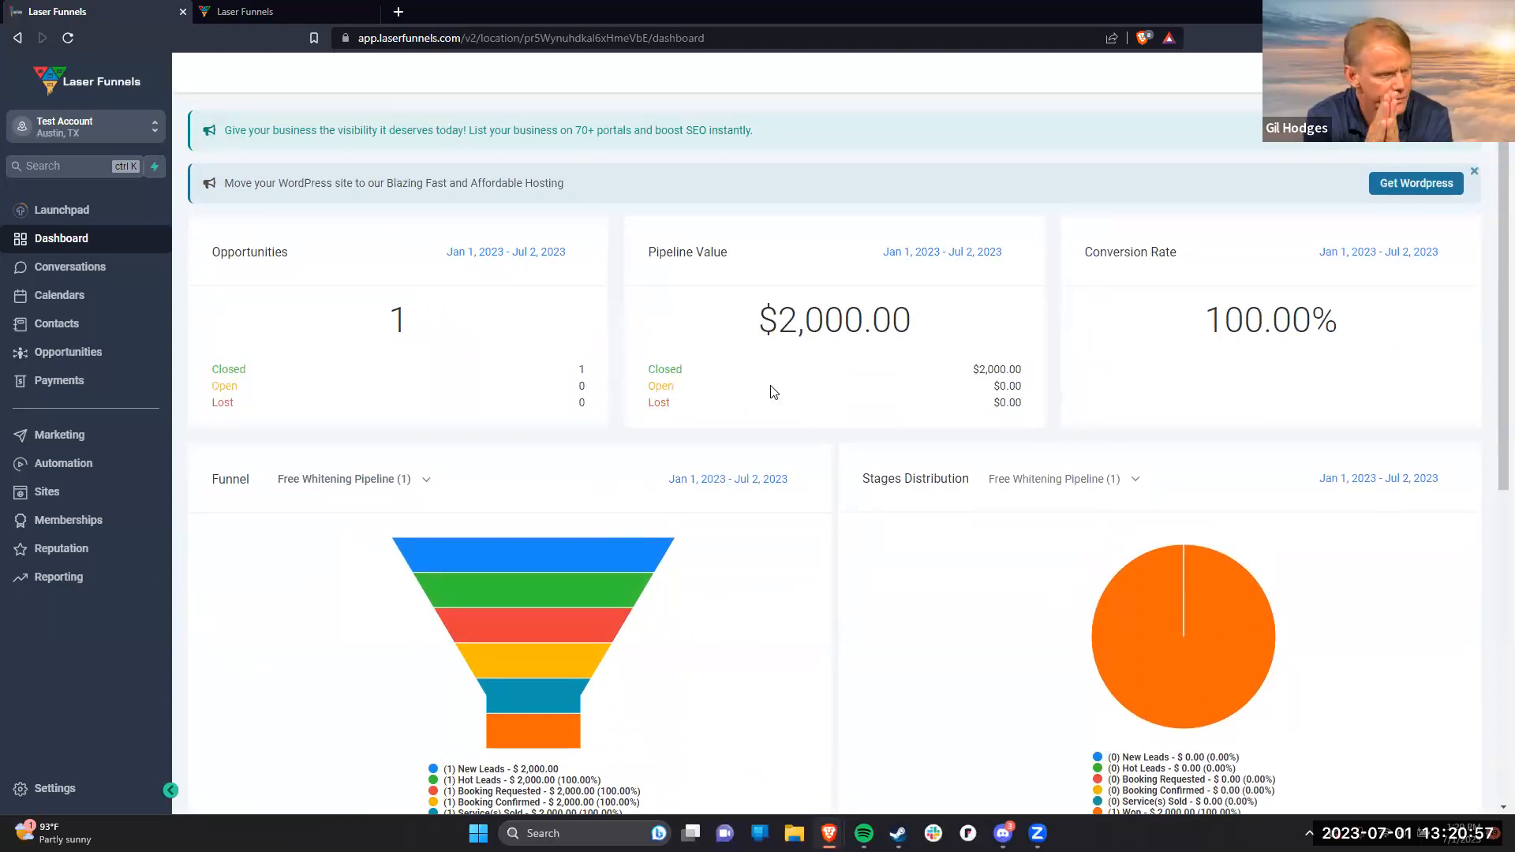
{"action": "left_click", "coordinate": [95, 283]}
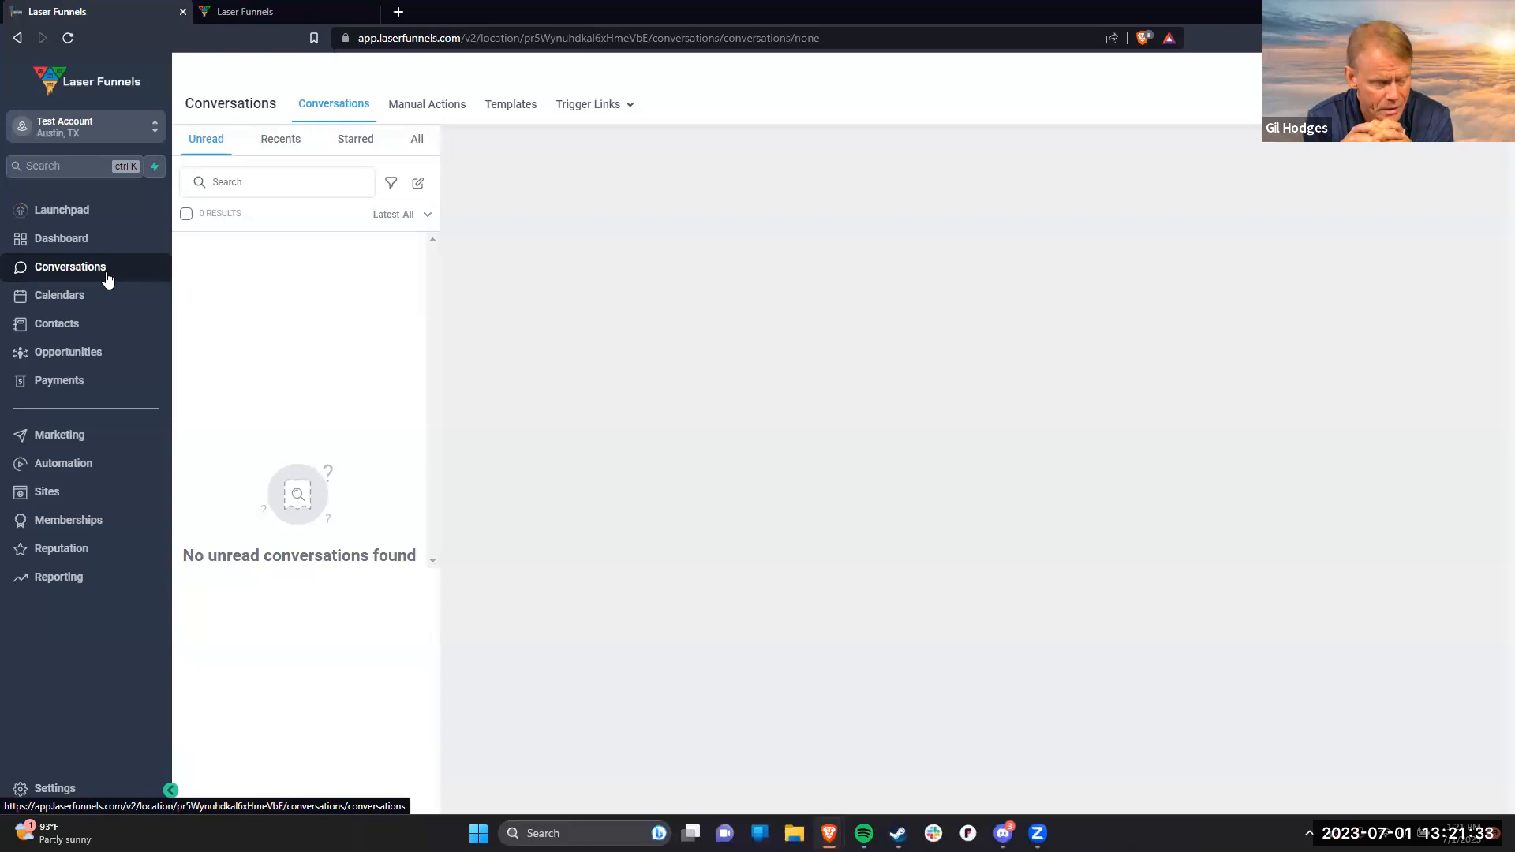
{"action": "left_click", "coordinate": [110, 361]}
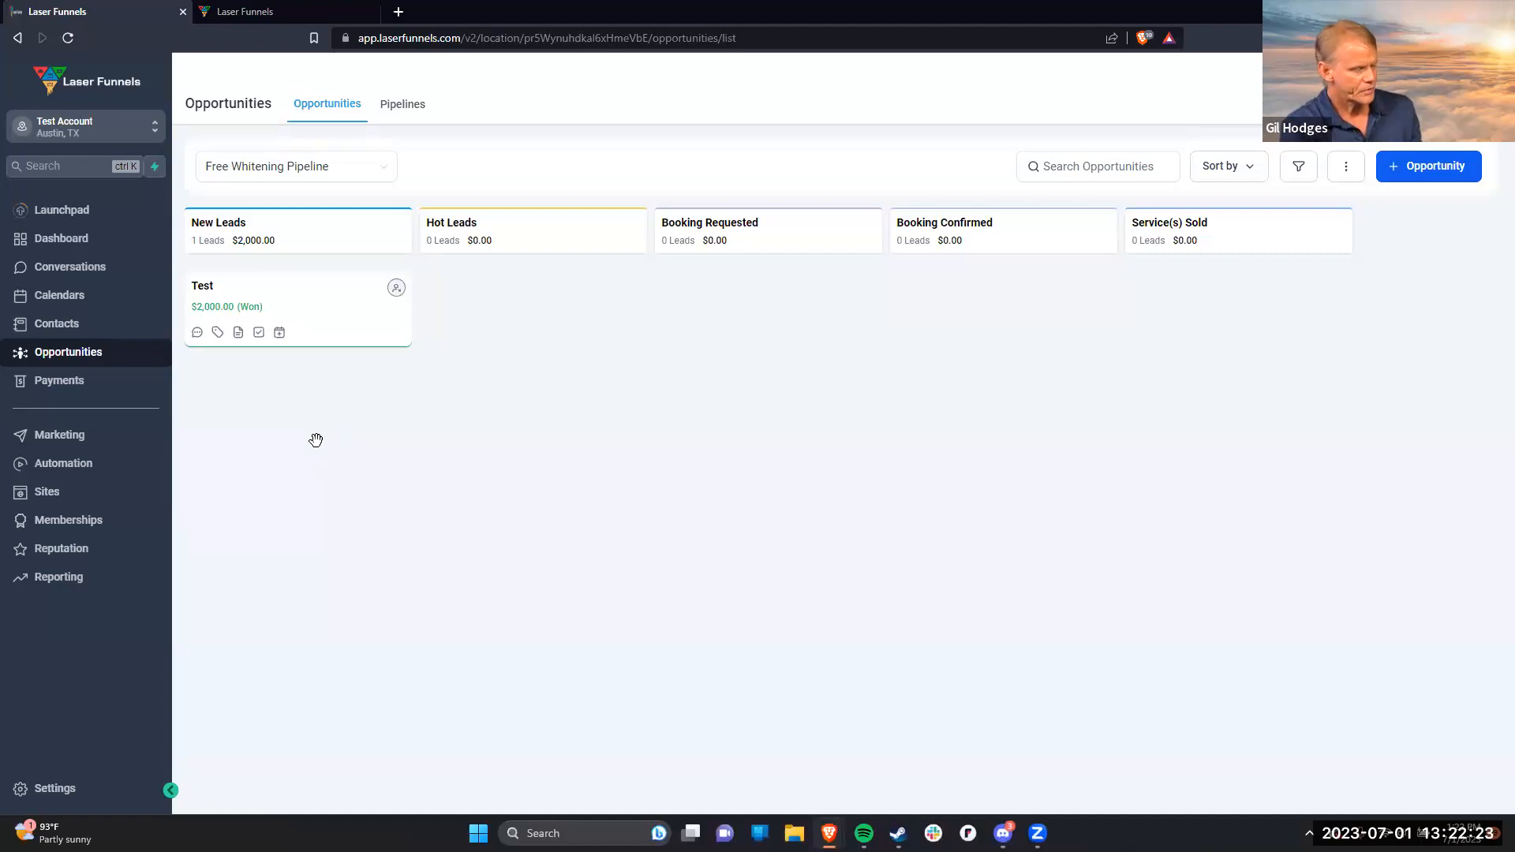
{"action": "left_click", "coordinate": [105, 239]}
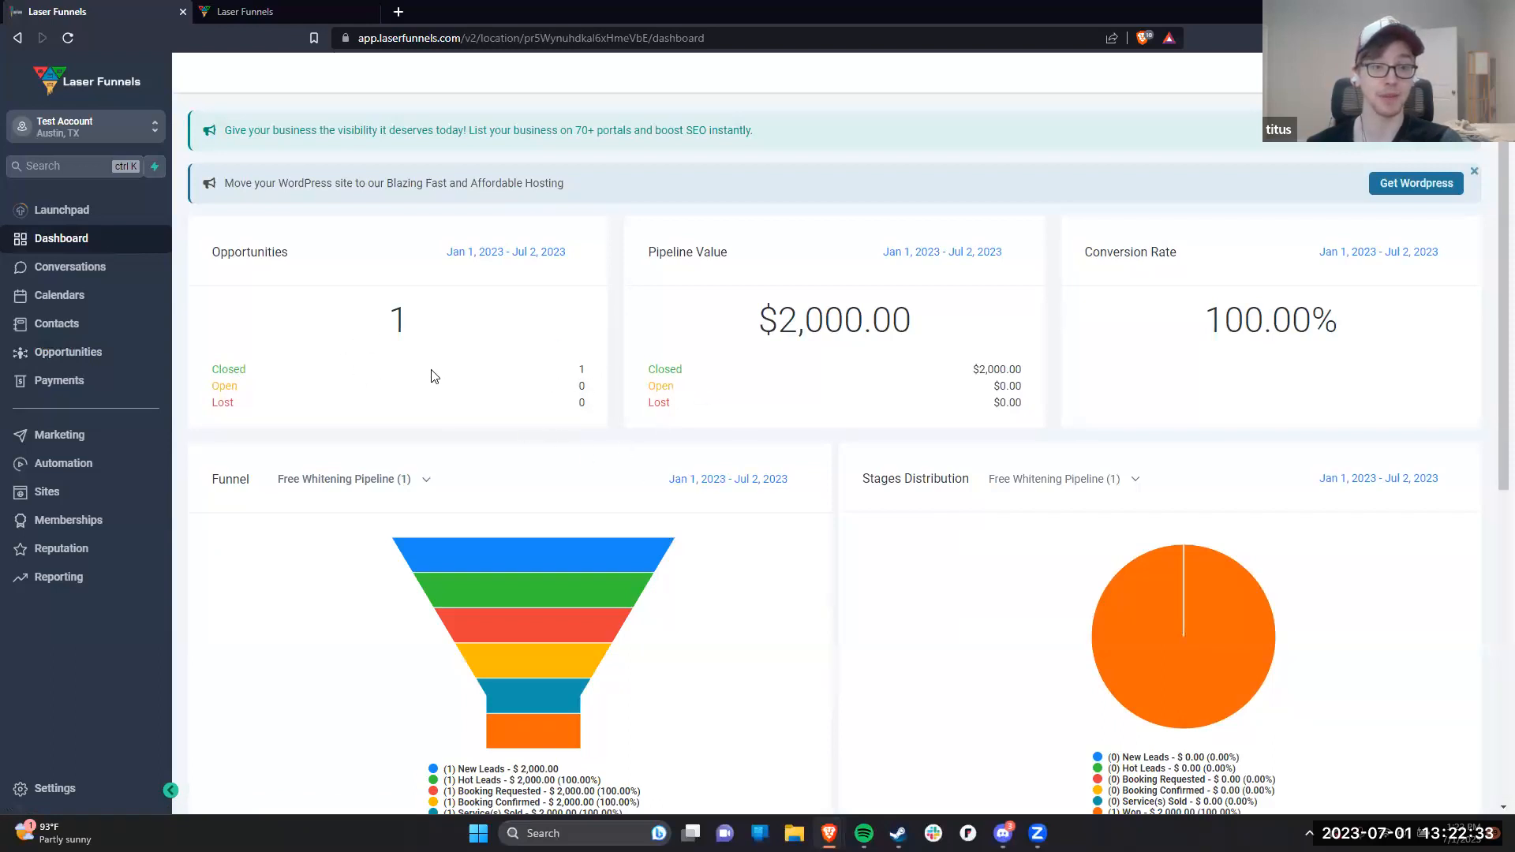
{"action": "left_click", "coordinate": [115, 352]}
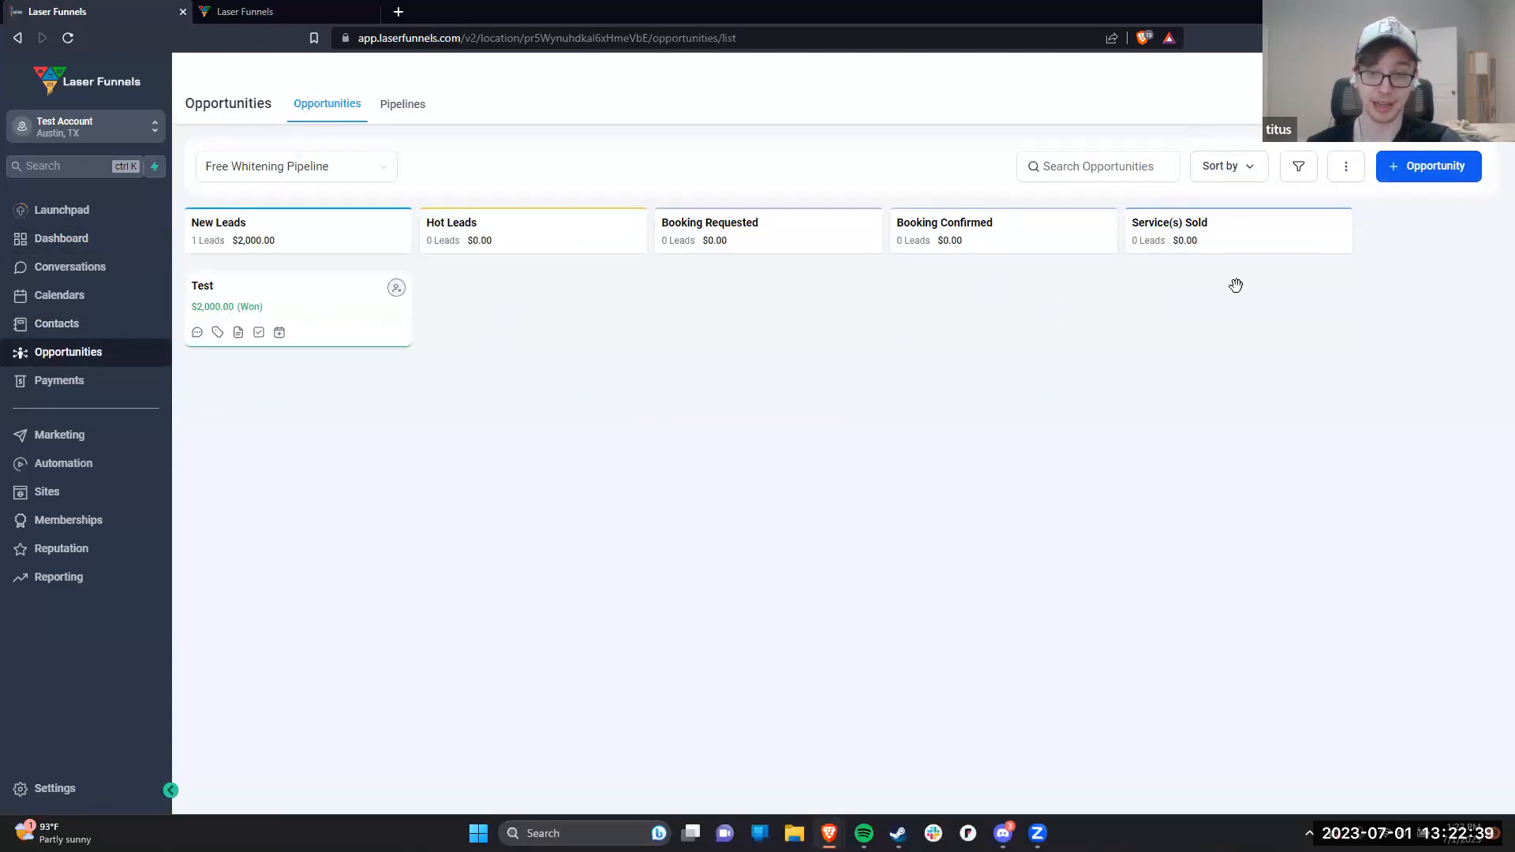
Step: Look over the account's conversations, weekly calendar and contact list, and return to the opportunities pipeline
{"action": "left_click", "coordinate": [69, 273]}
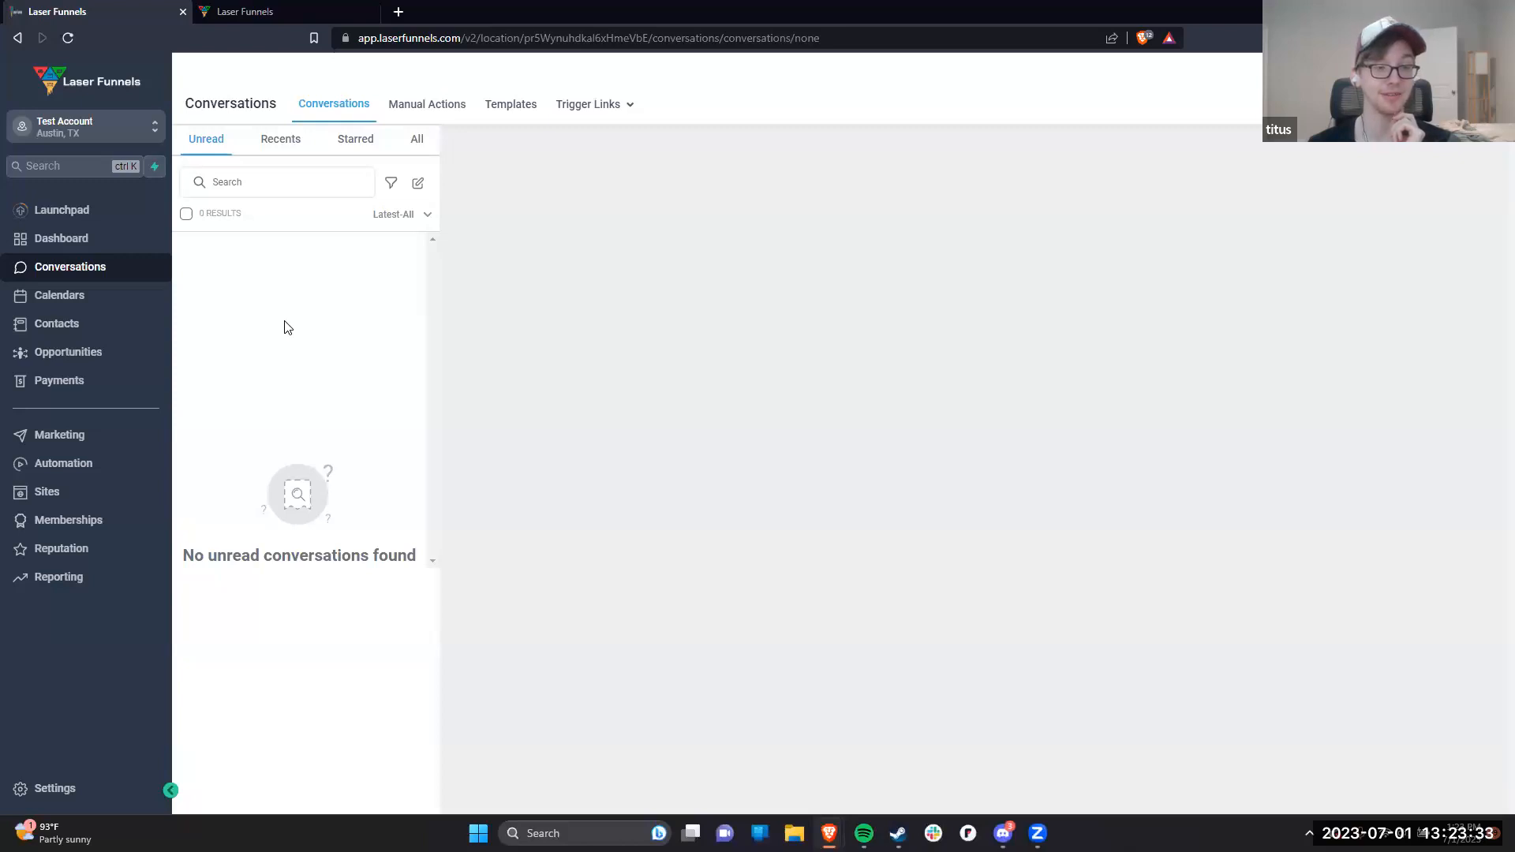
{"action": "left_click", "coordinate": [78, 327]}
{"action": "left_click", "coordinate": [85, 365]}
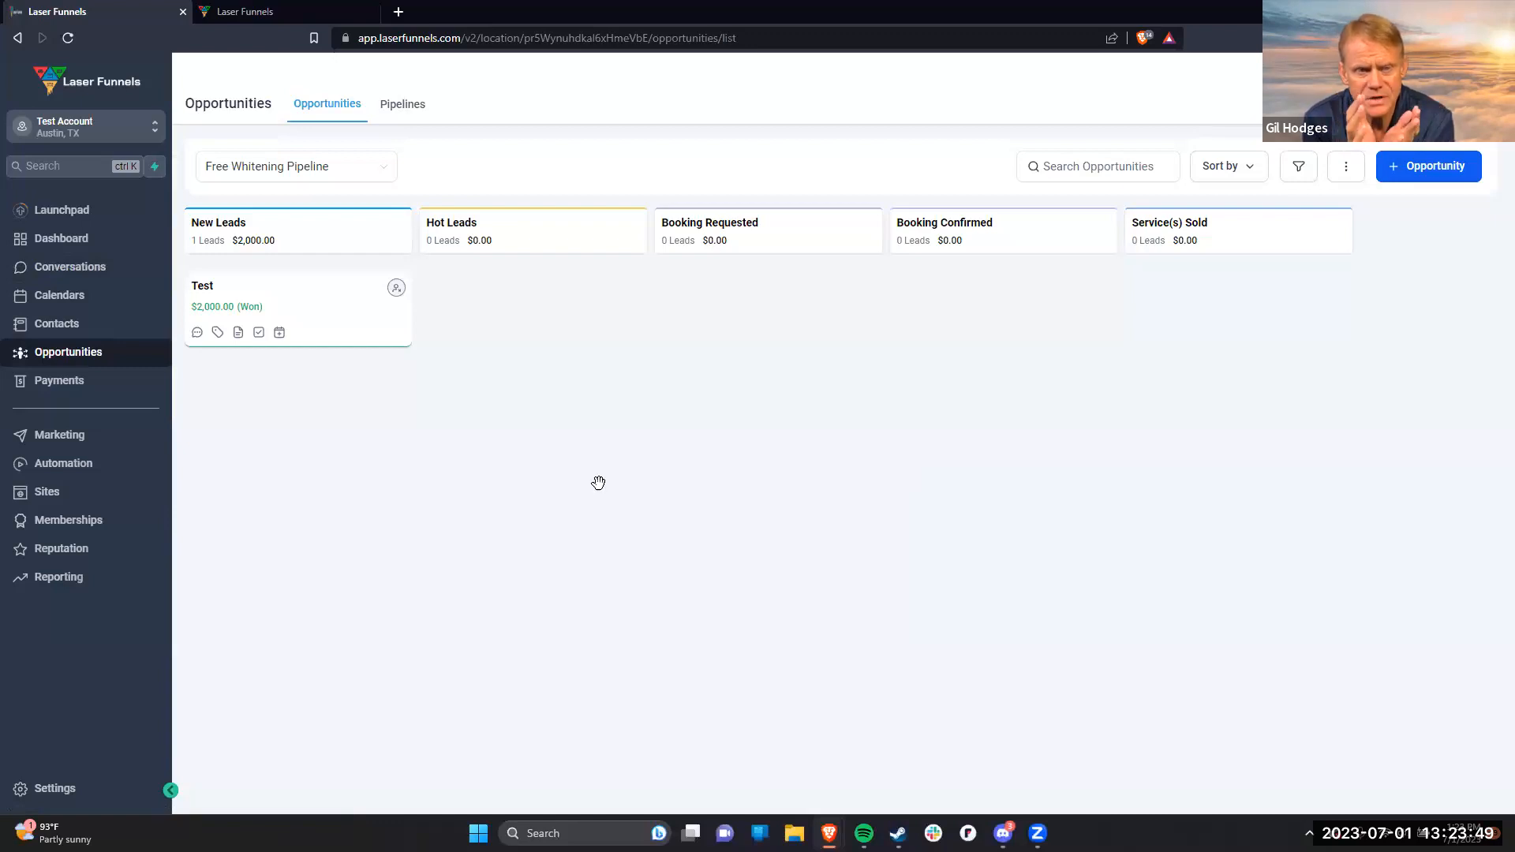
{"action": "left_click", "coordinate": [106, 295]}
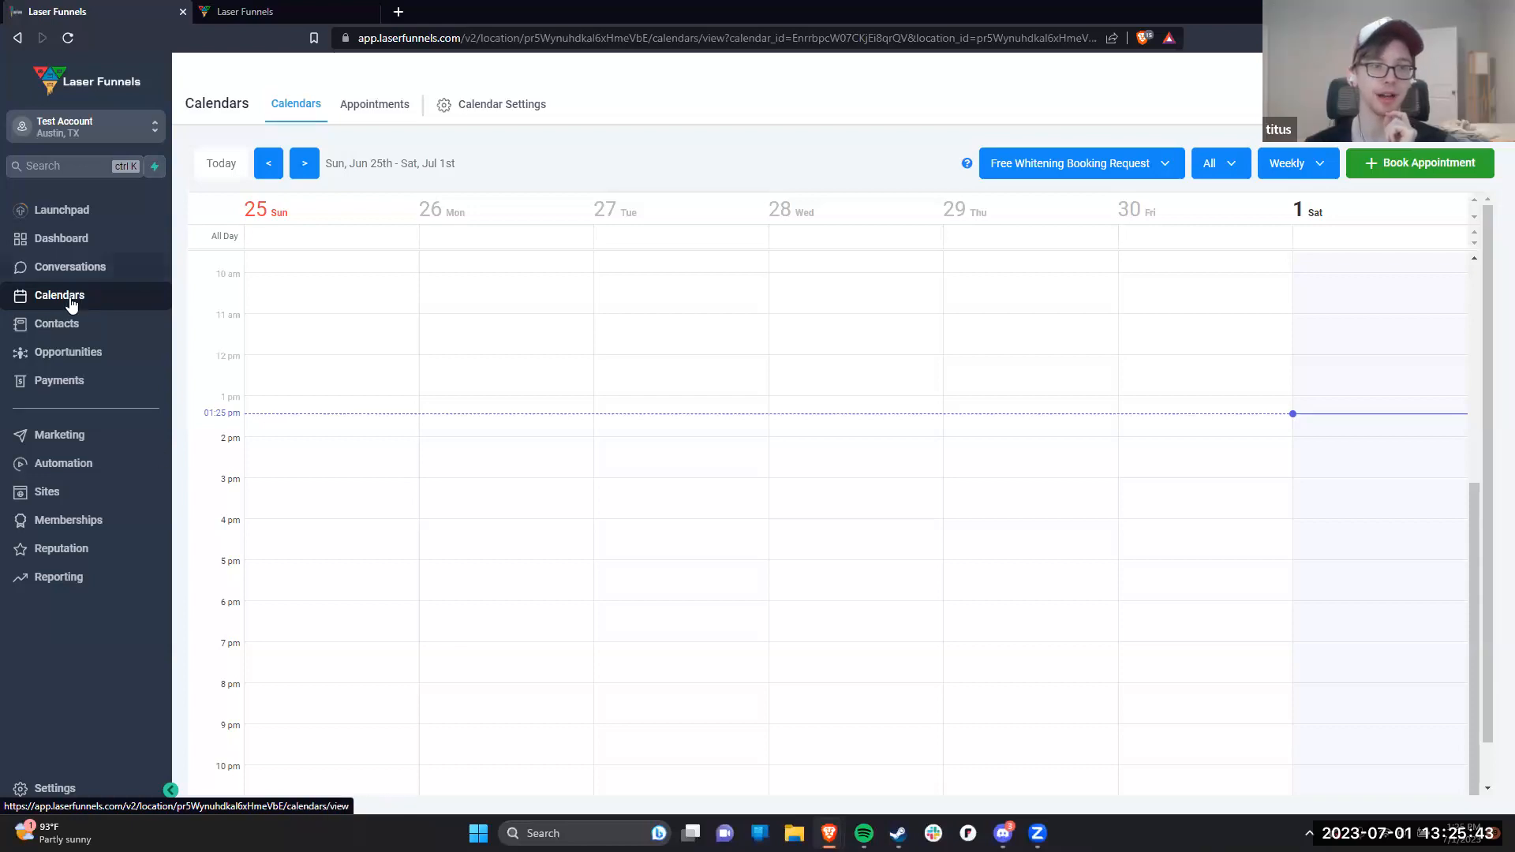
{"action": "left_click", "coordinate": [89, 335]}
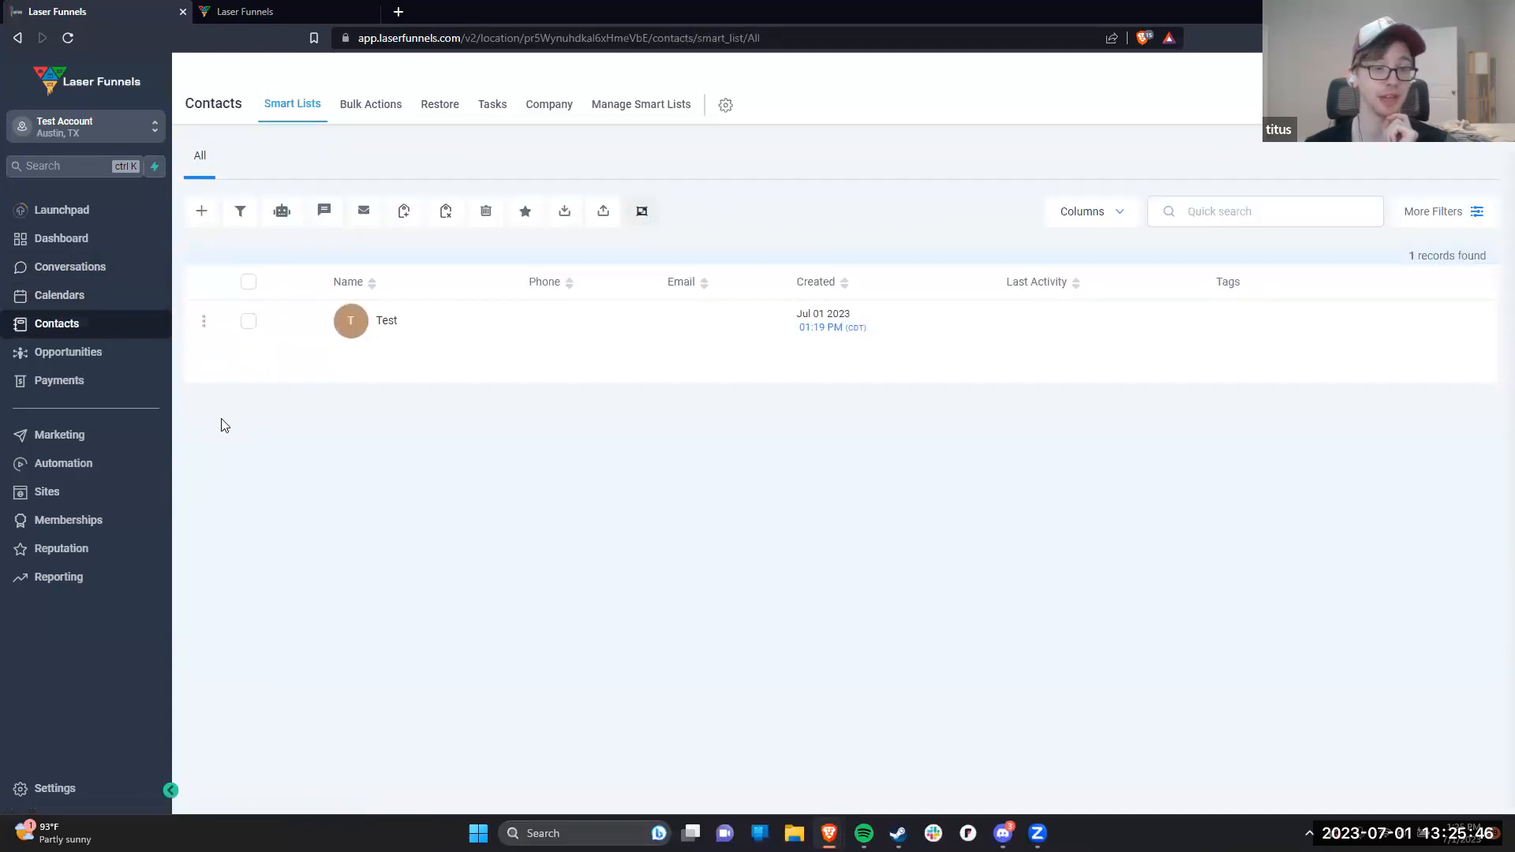
{"action": "left_click", "coordinate": [98, 362]}
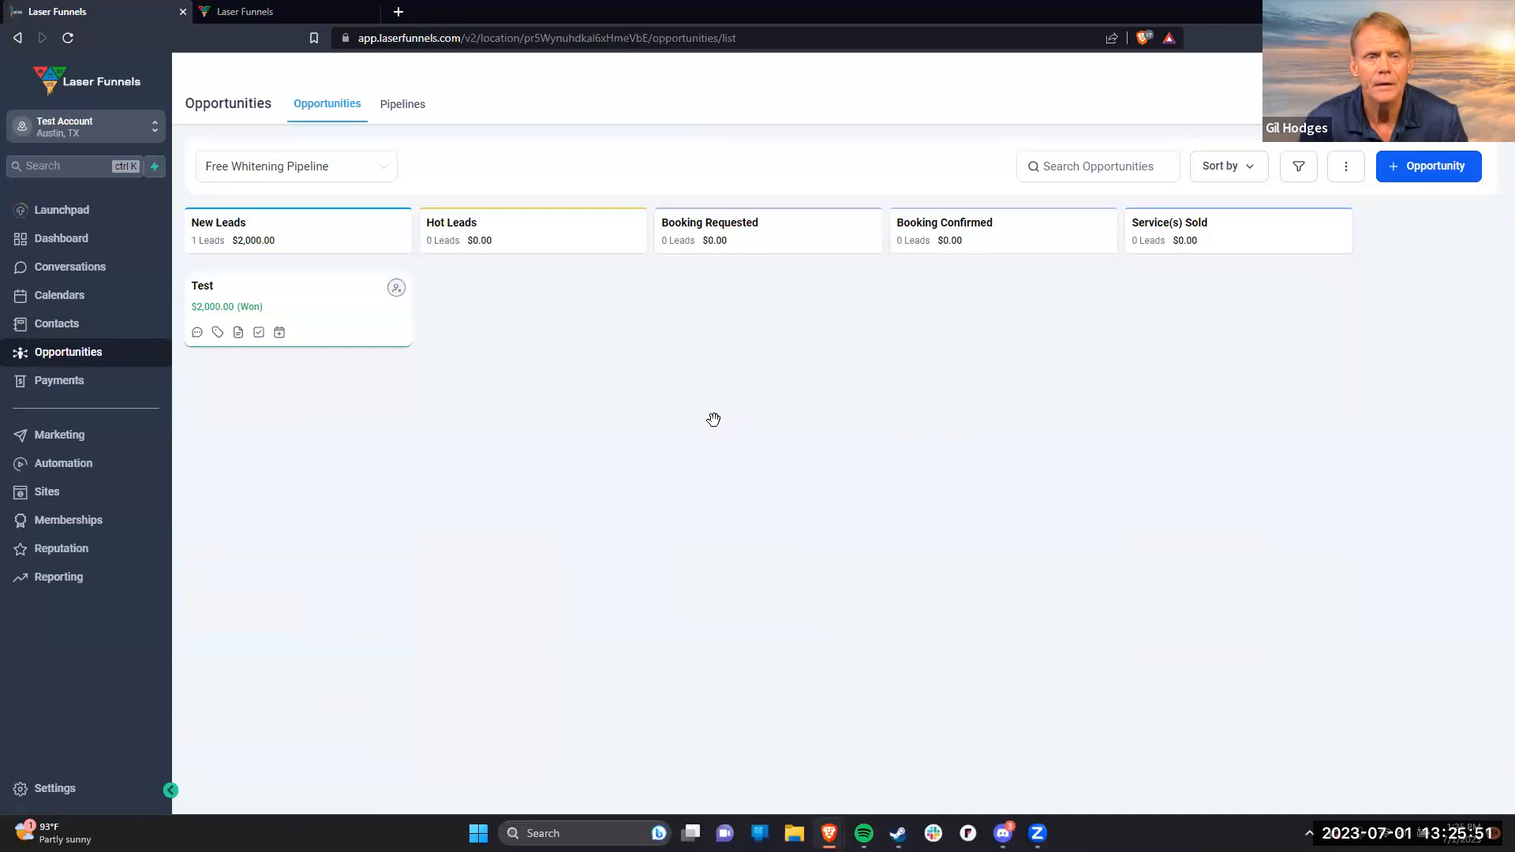
Step: Move the Test opportunity through Booking Requested, Booking Confirmed and Service(s) Sold, and back to Booking Confirmed
{"action": "left_click_drag", "start_coordinate": [325, 297], "coordinate": [849, 366]}
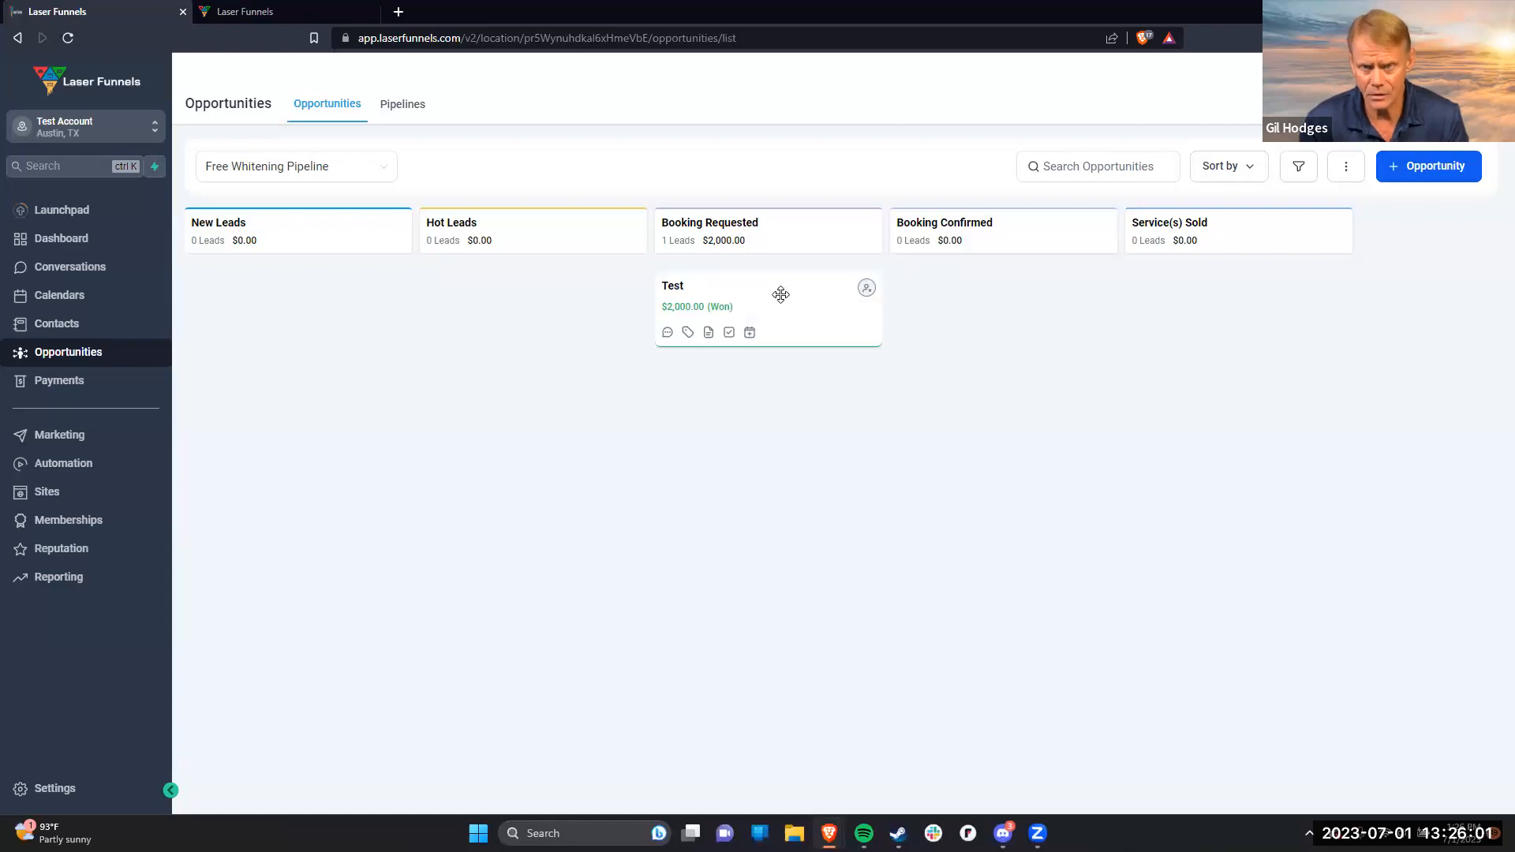
{"action": "left_click_drag", "start_coordinate": [781, 294], "coordinate": [995, 309]}
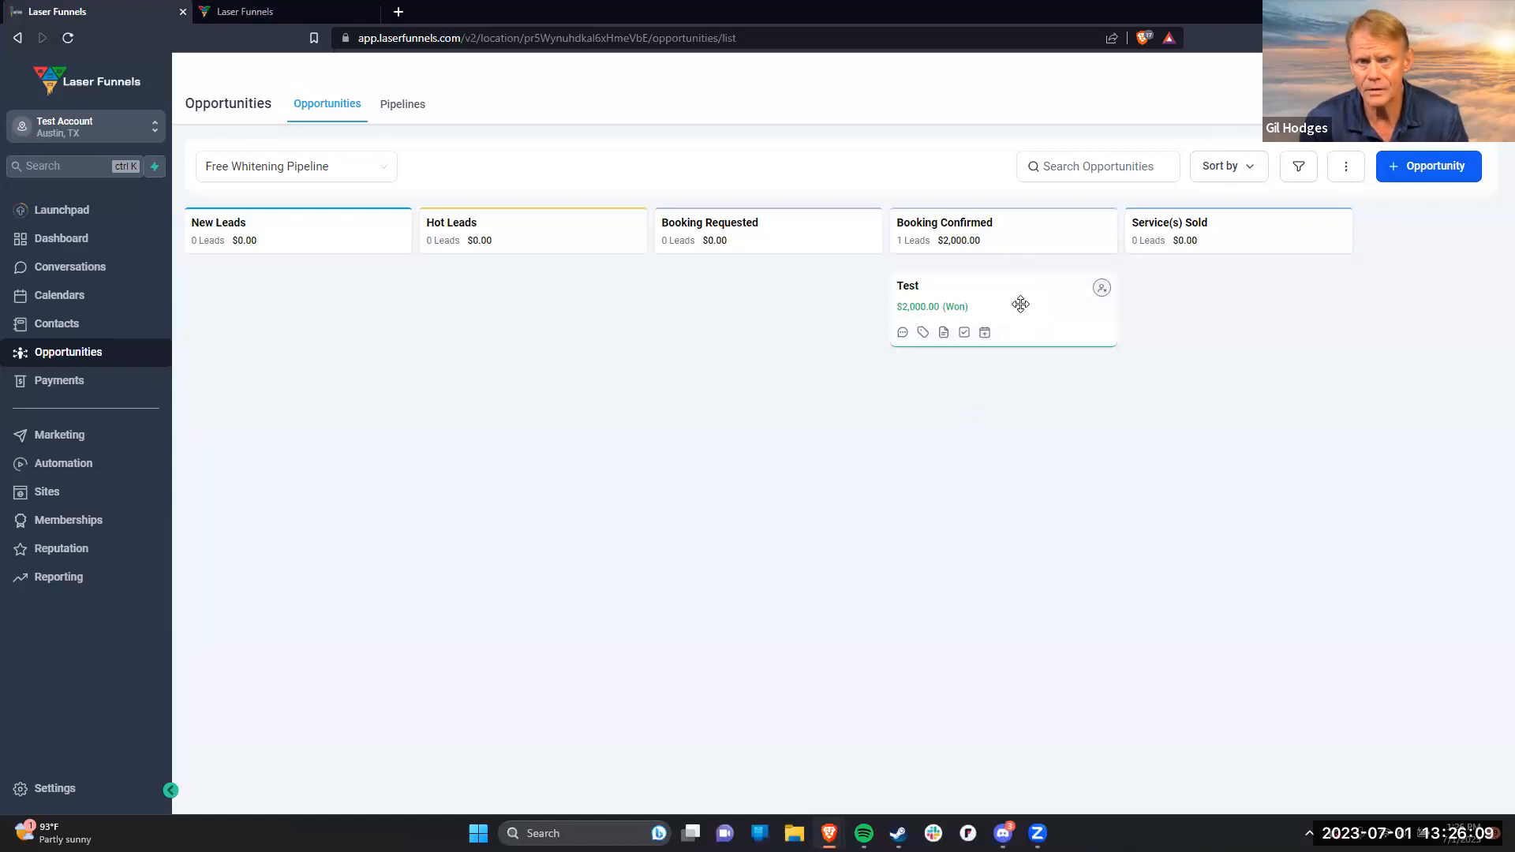
{"action": "left_click_drag", "start_coordinate": [1020, 304], "coordinate": [1265, 307]}
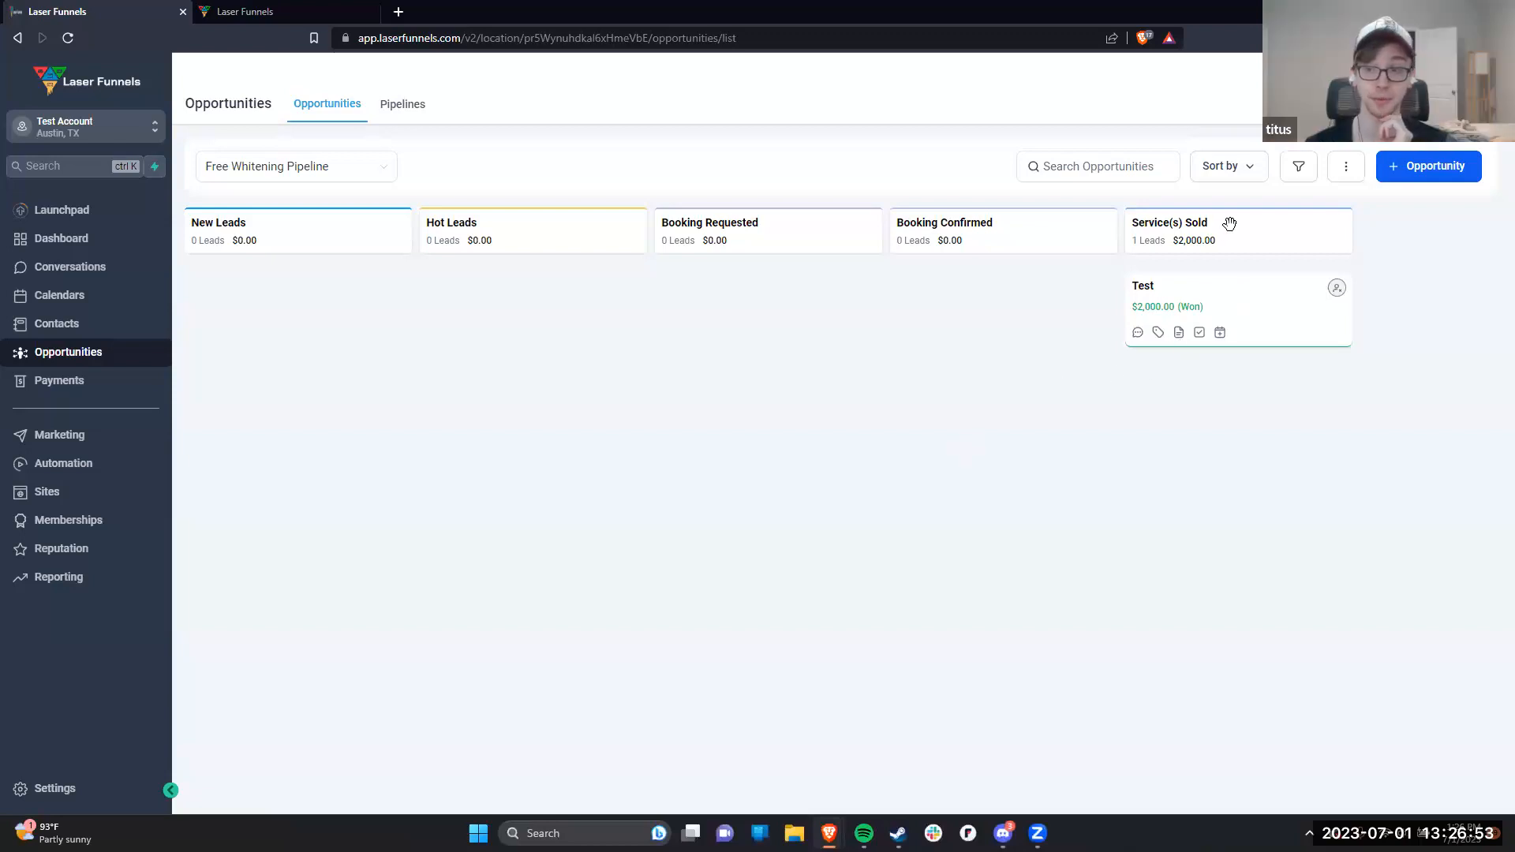
{"action": "left_click_drag", "start_coordinate": [1247, 301], "coordinate": [933, 334]}
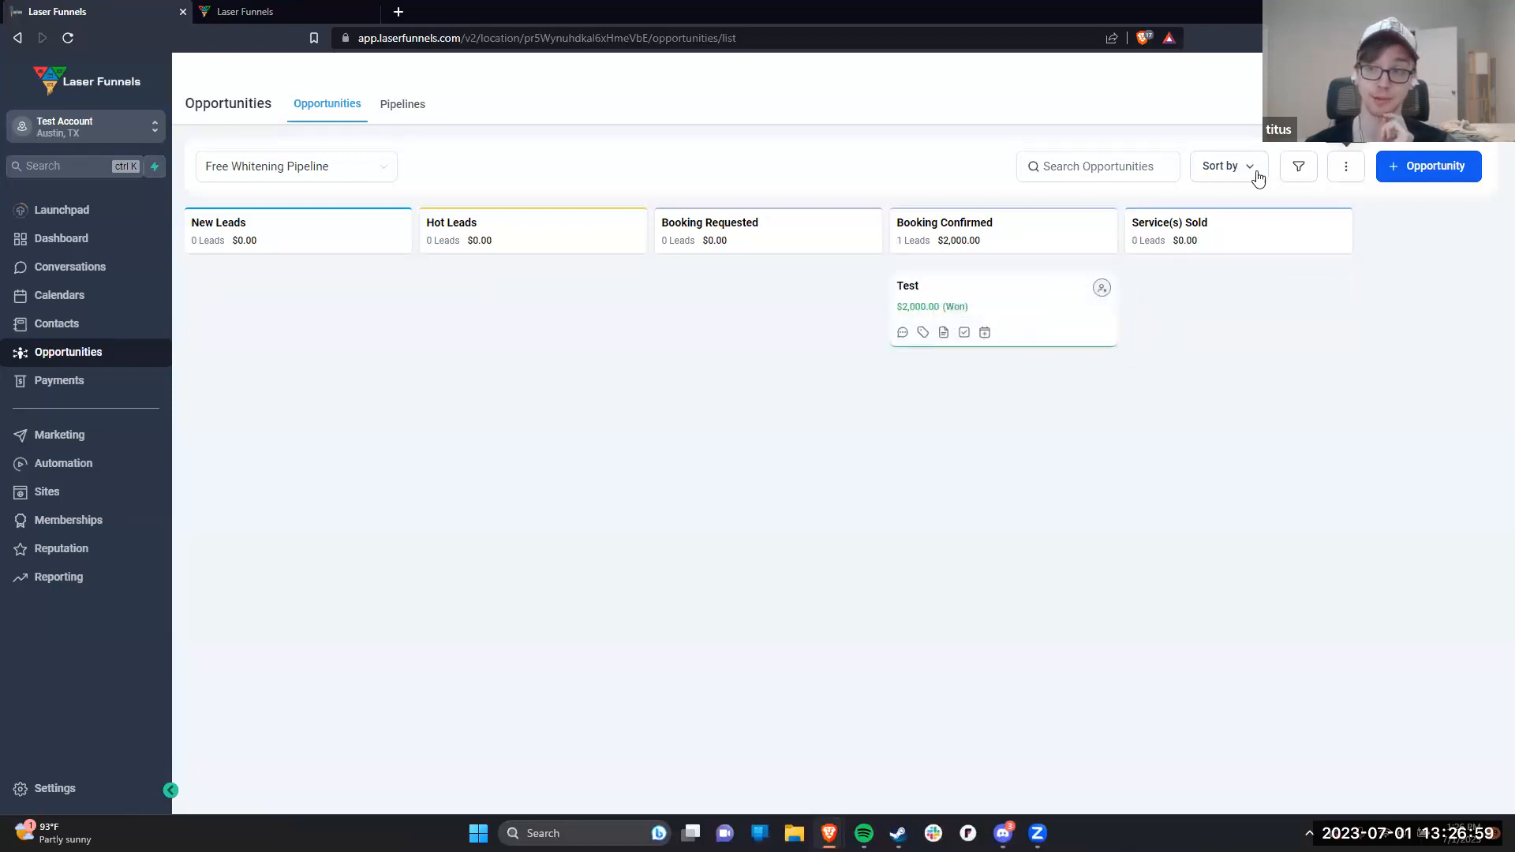
Step: Filter the pipeline to show only opportunities with the Open status
{"action": "left_click", "coordinate": [1298, 166]}
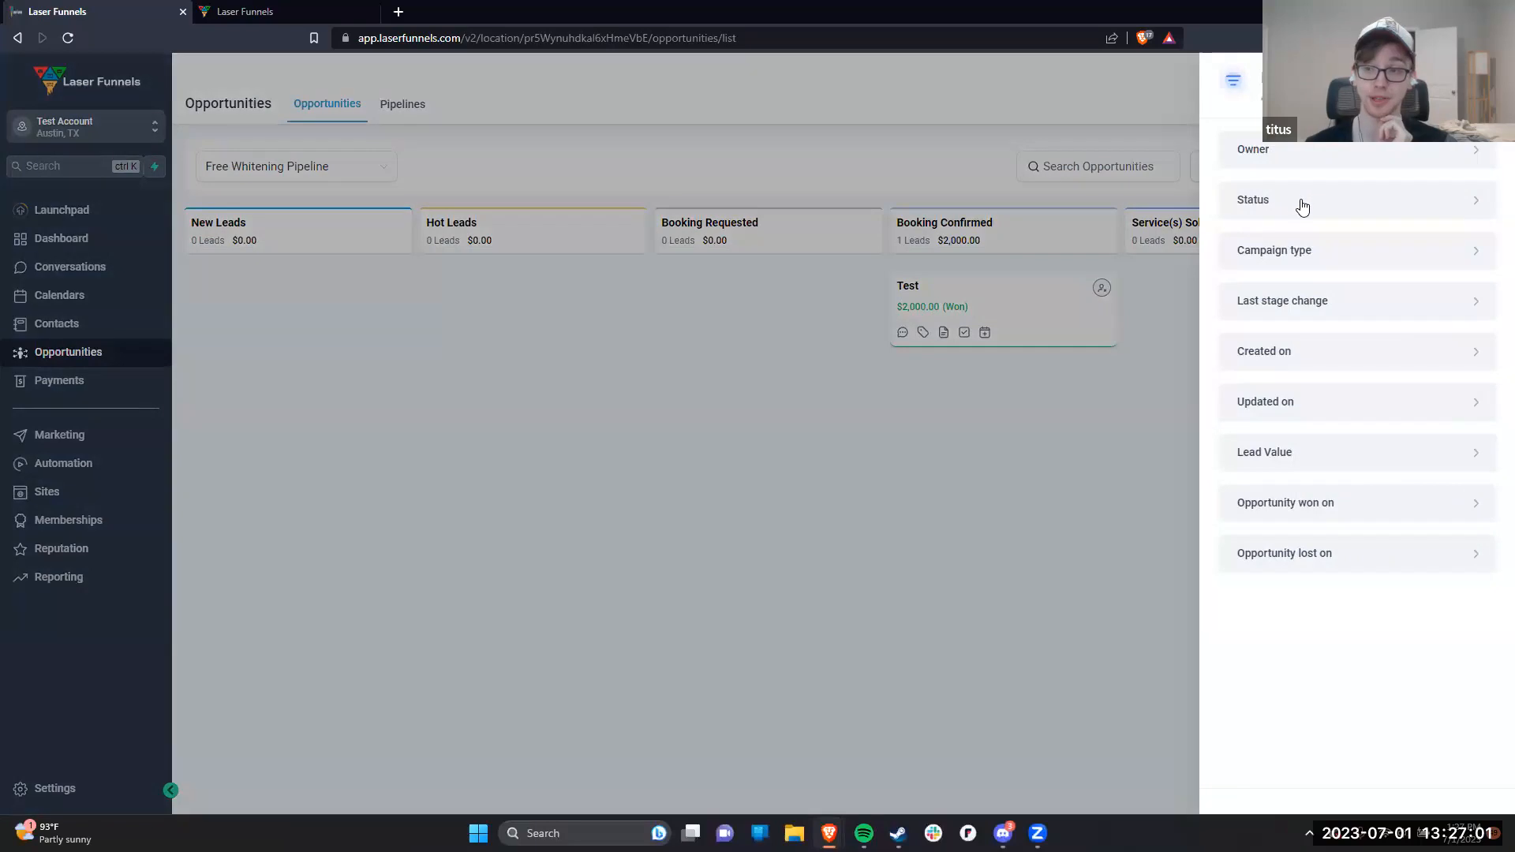
{"action": "left_click", "coordinate": [1276, 207]}
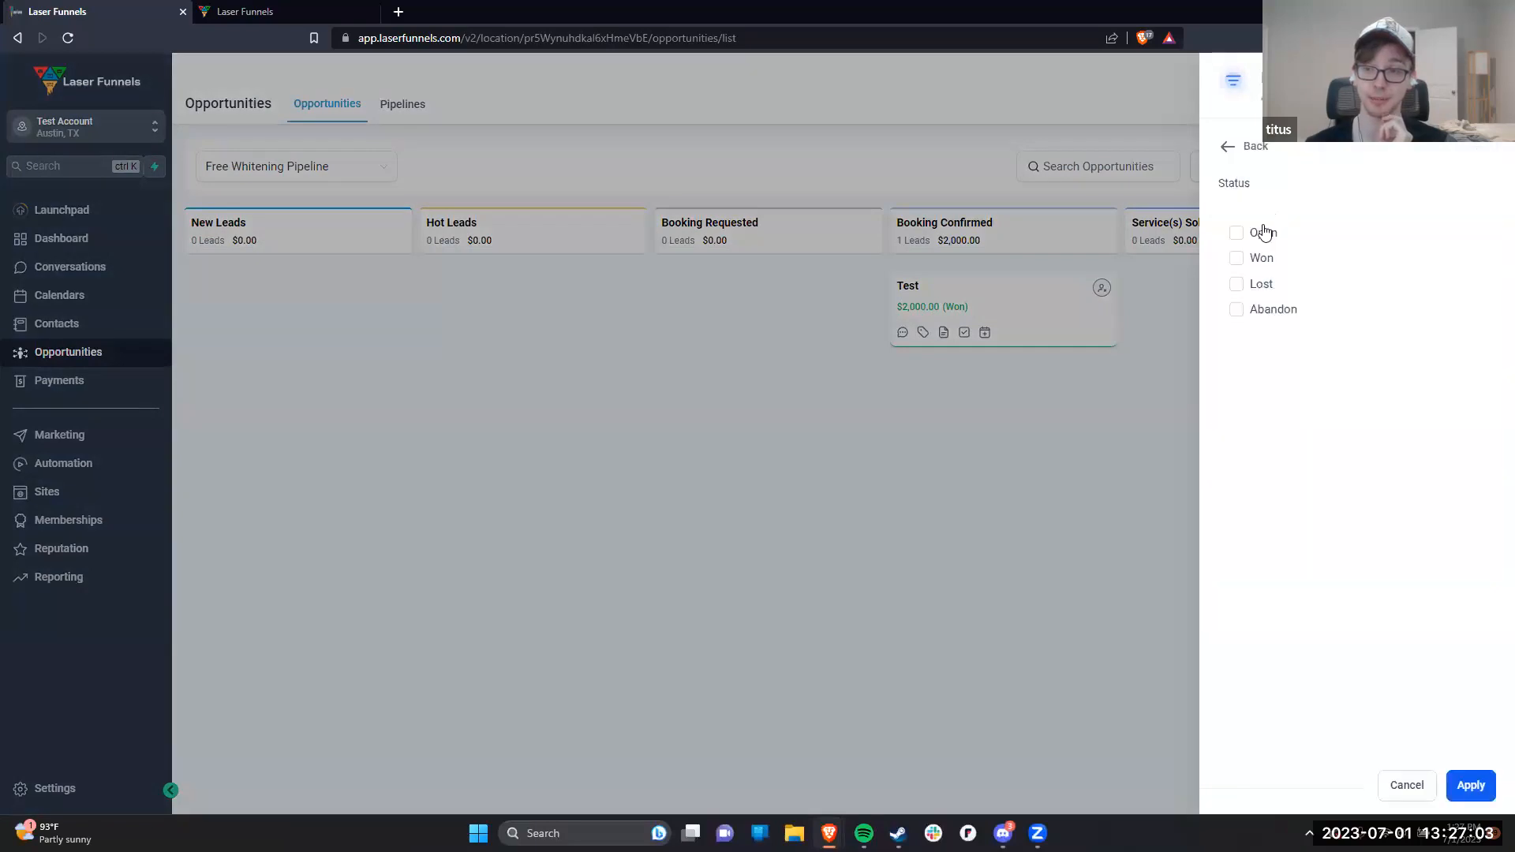
{"action": "left_click", "coordinate": [1236, 235]}
{"action": "left_click", "coordinate": [1472, 786]}
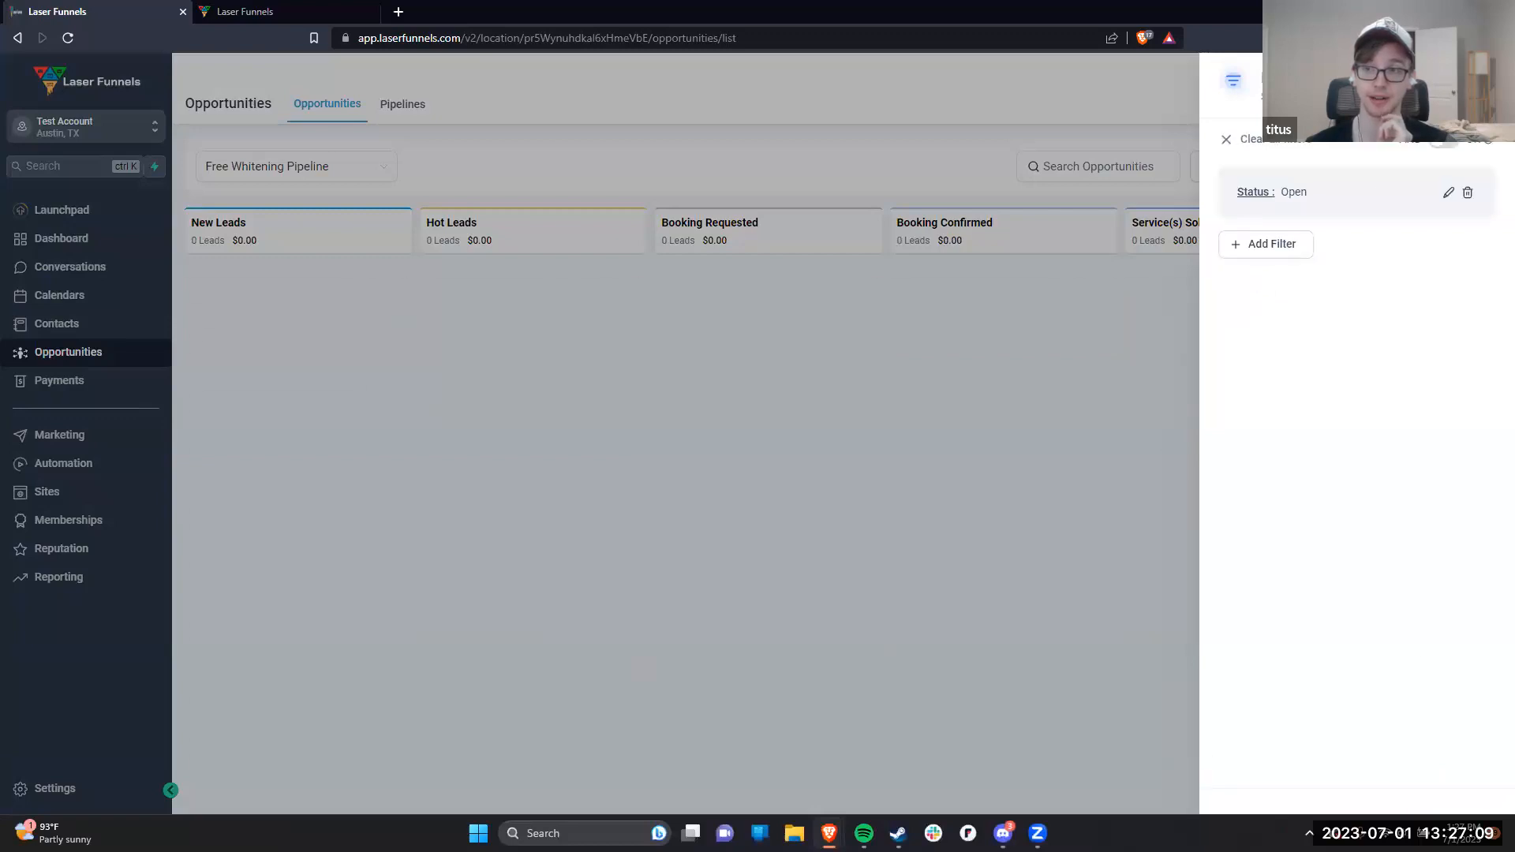
{"action": "left_click", "coordinate": [1486, 80]}
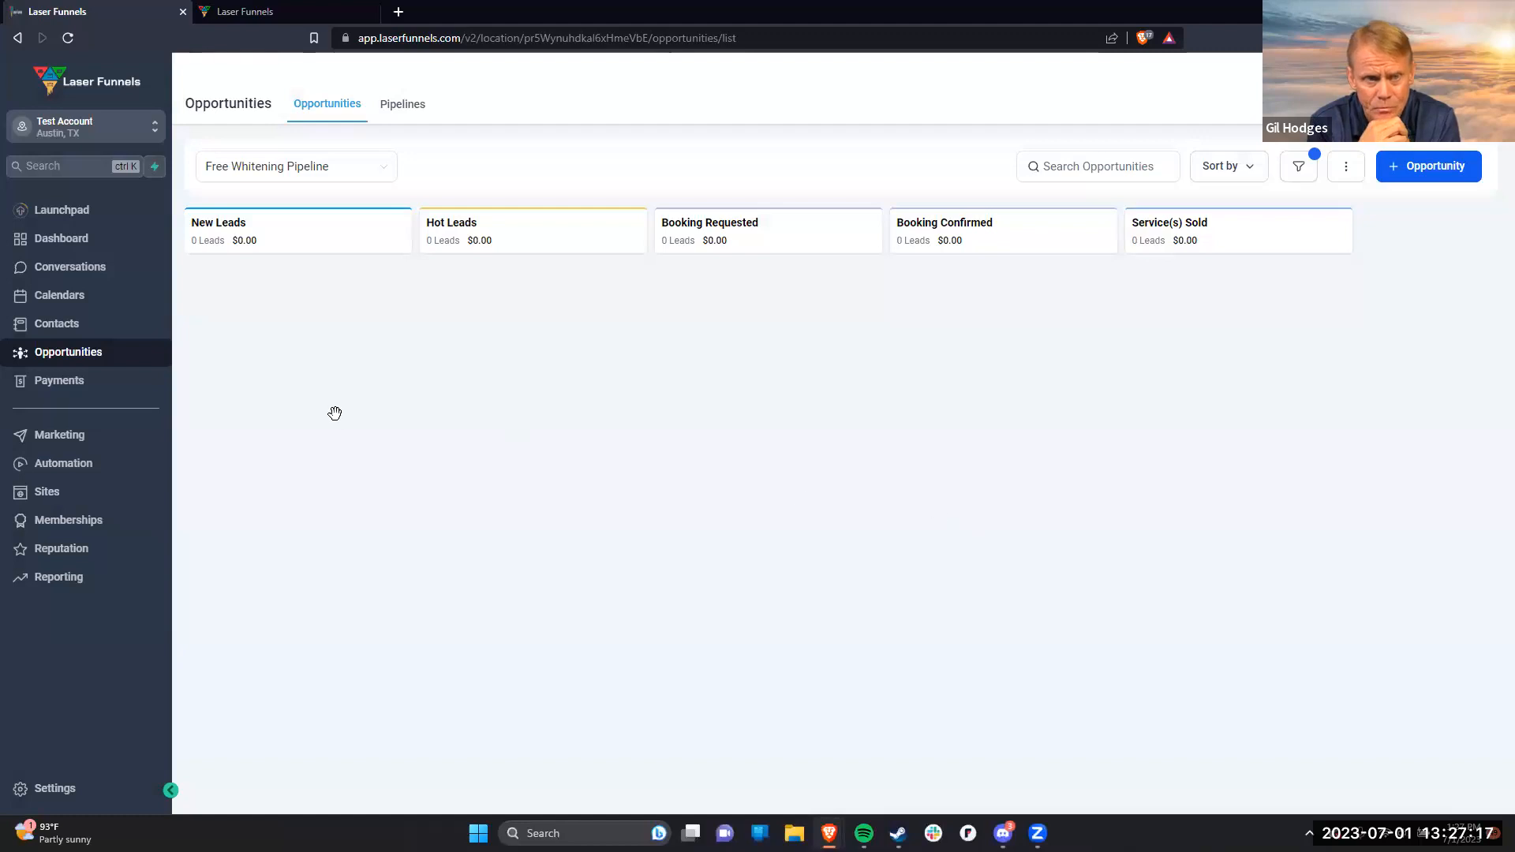
Step: Delete the Open status filter from the pipeline and leave the filter settings
{"action": "left_click", "coordinate": [1298, 167]}
{"action": "left_click", "coordinate": [1467, 194]}
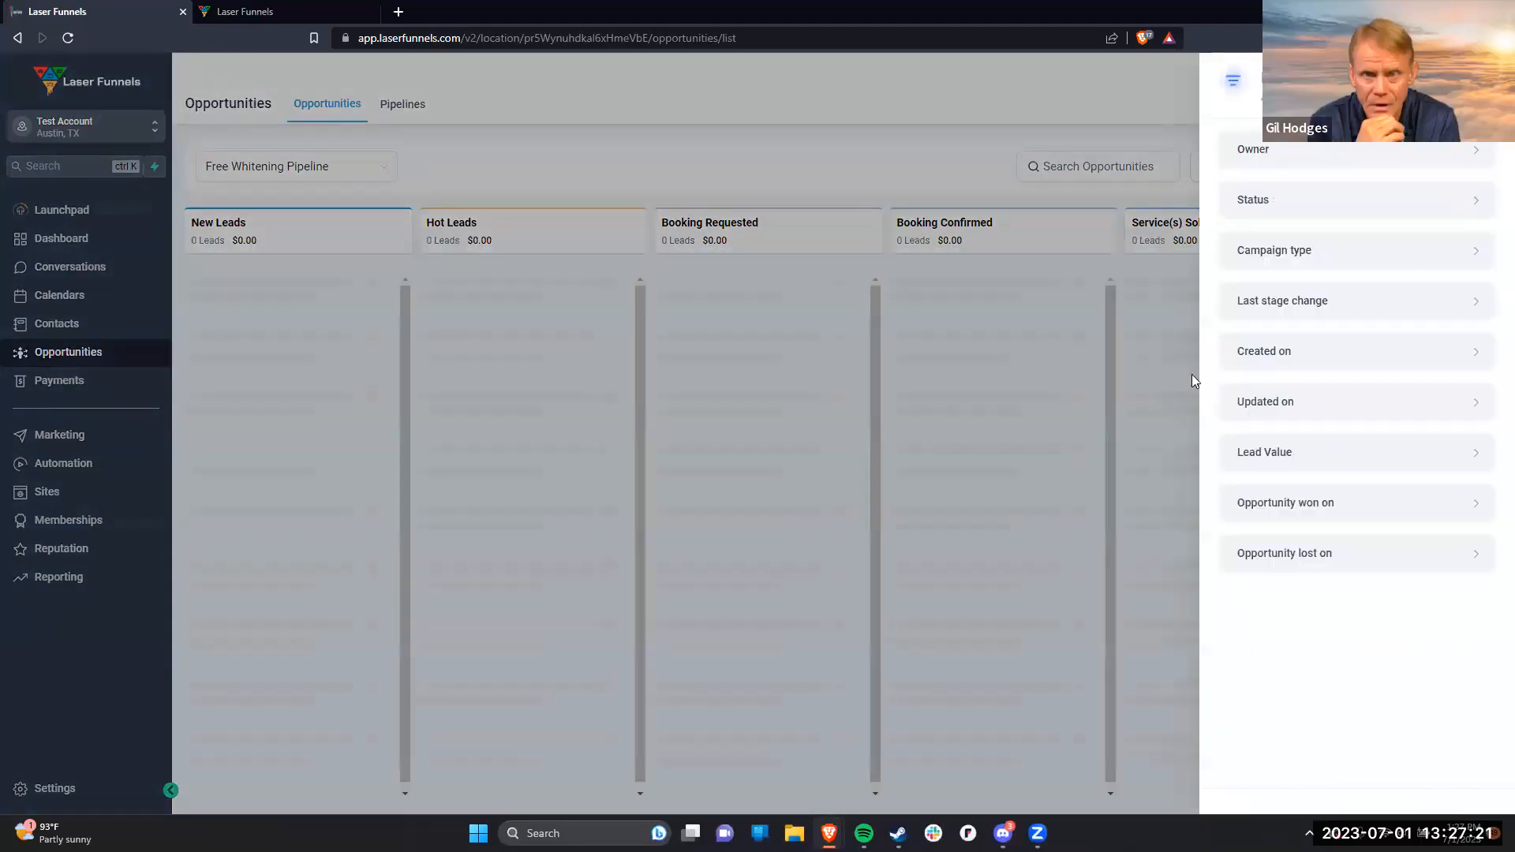
{"action": "left_click", "coordinate": [1070, 474]}
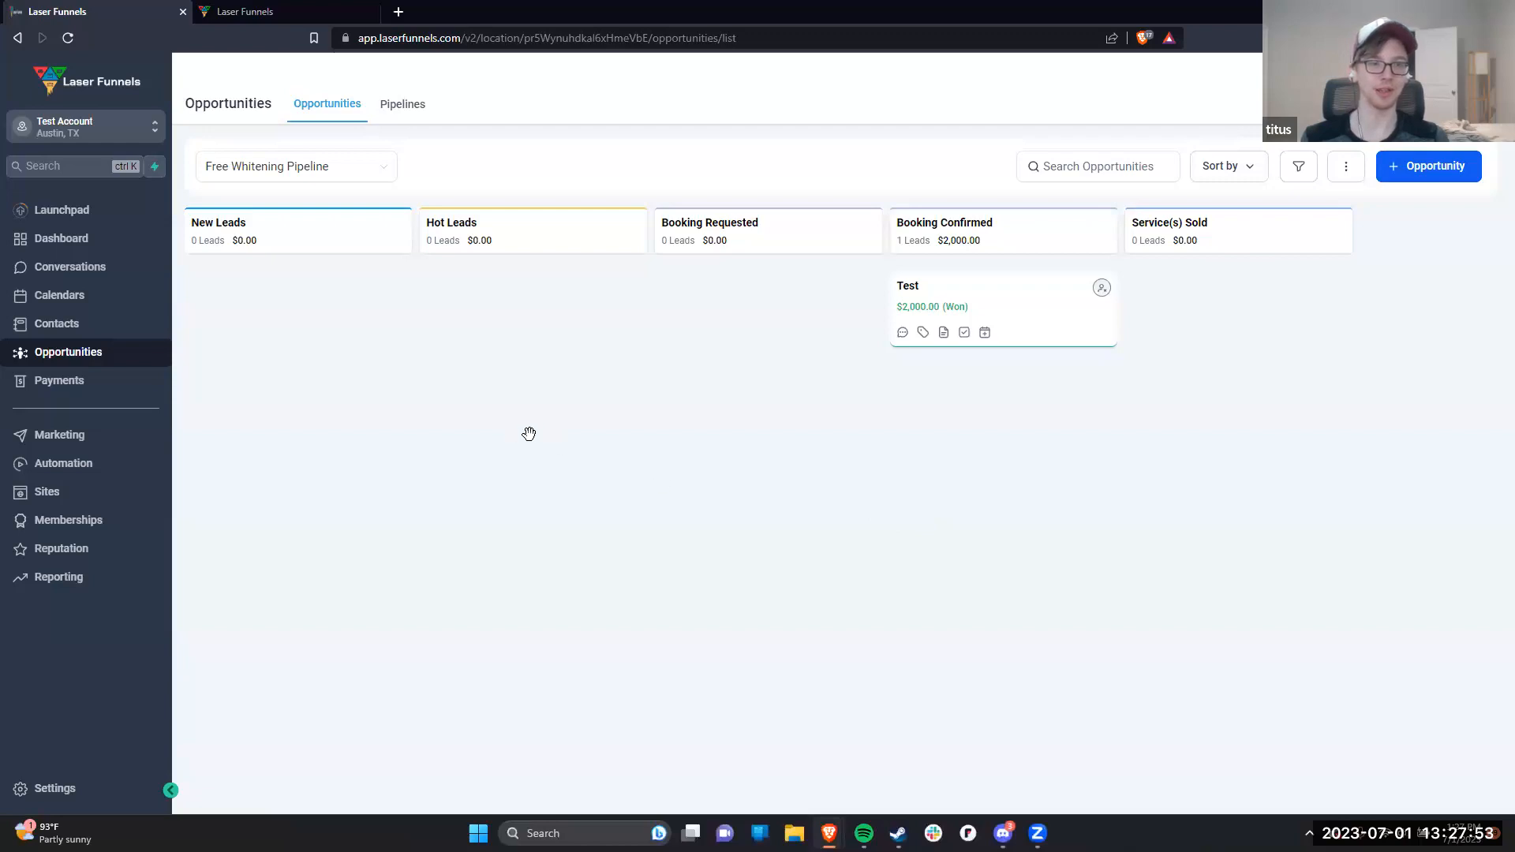
Step: Move the Test opportunity to the Booking Requested stage and view its edit dialog without changing anything
{"action": "left_click_drag", "start_coordinate": [1023, 299], "coordinate": [787, 309]}
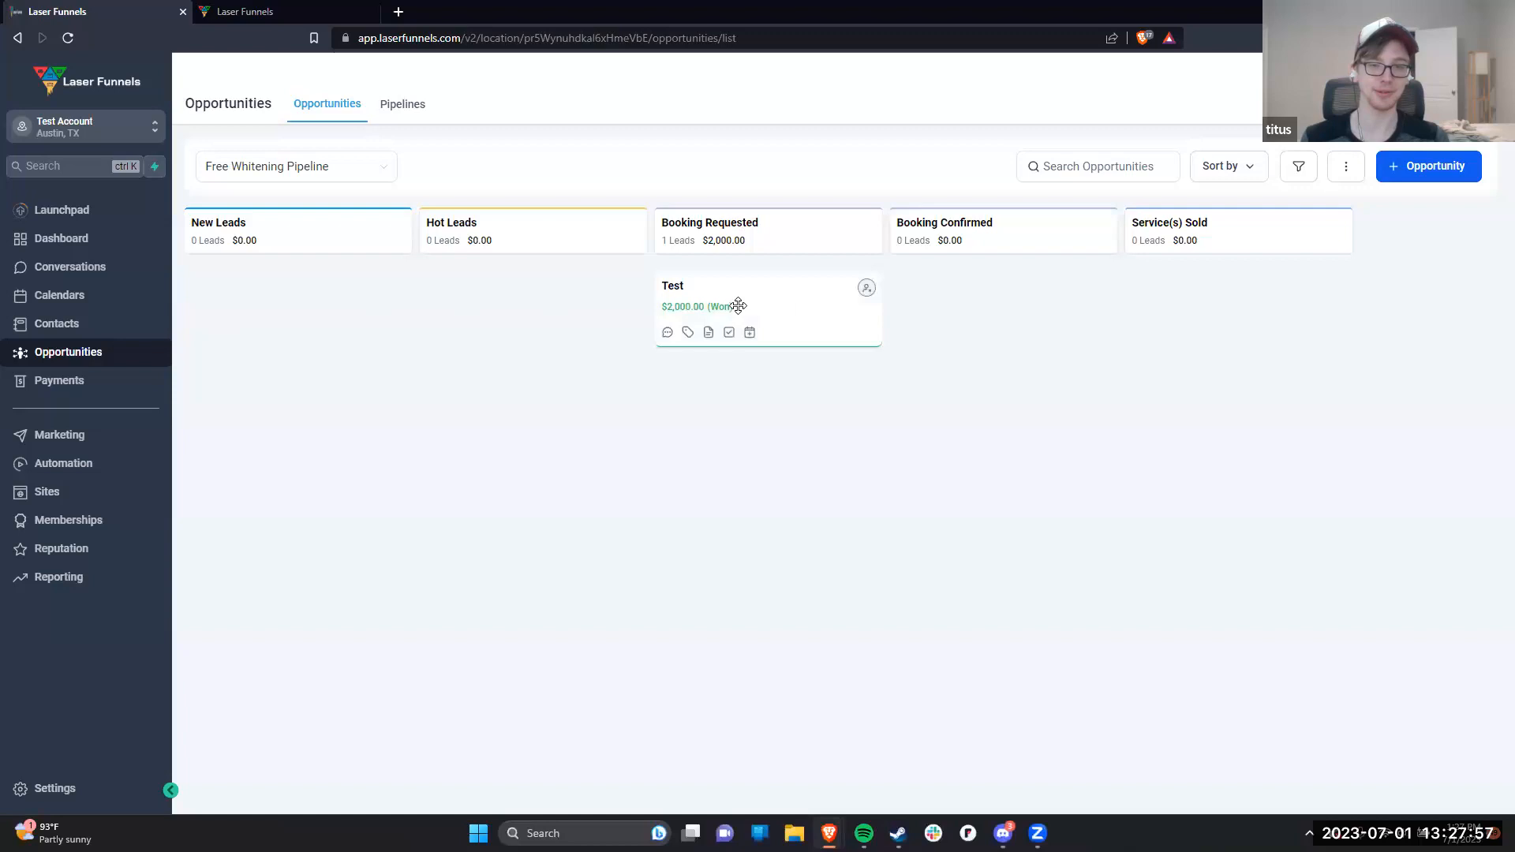
{"action": "left_click", "coordinate": [808, 309]}
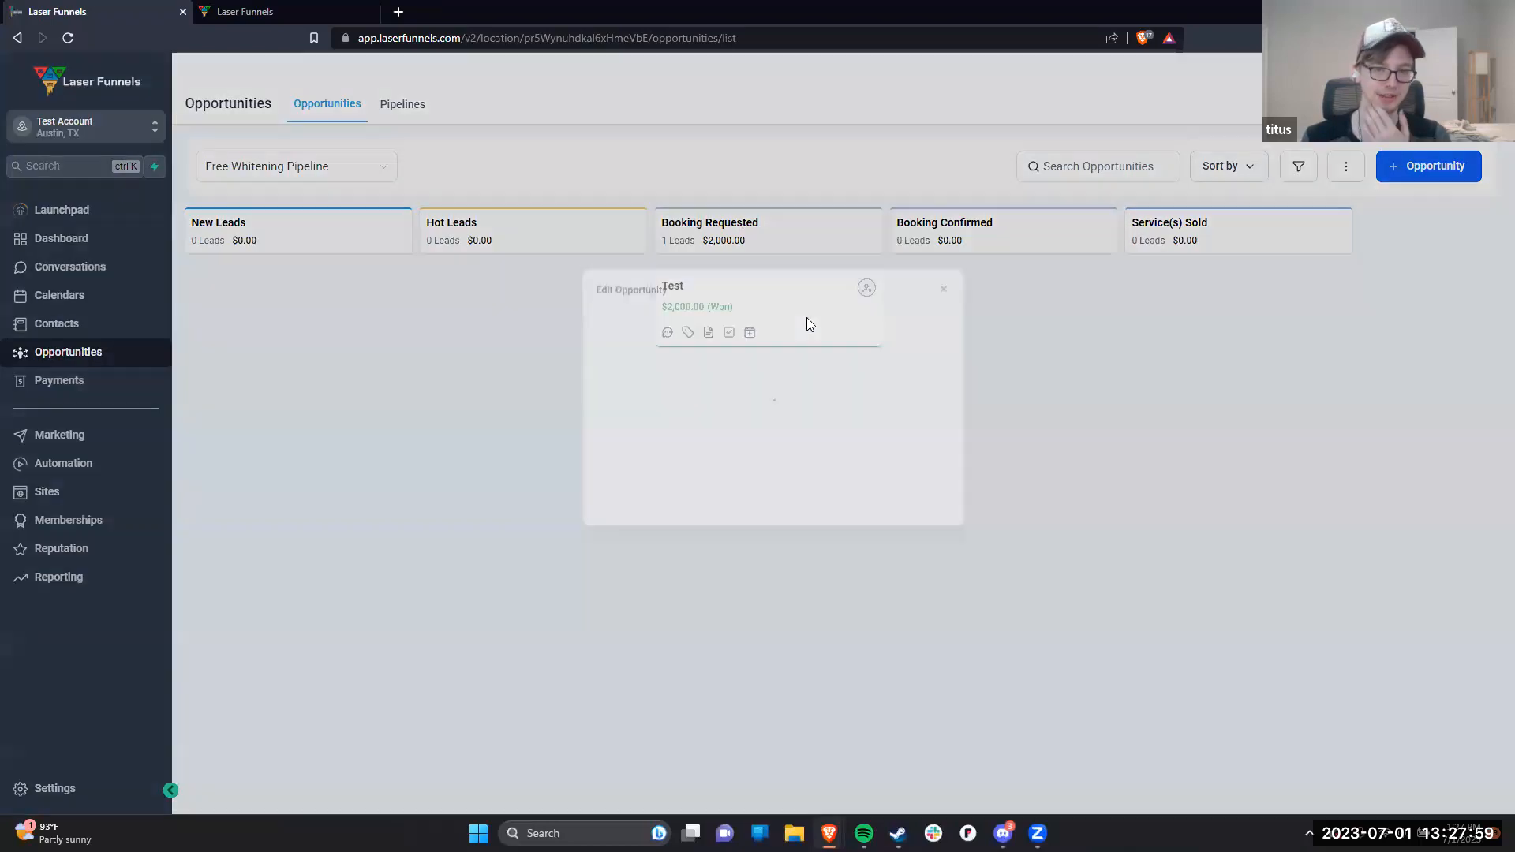
{"action": "left_click", "coordinate": [1004, 165]}
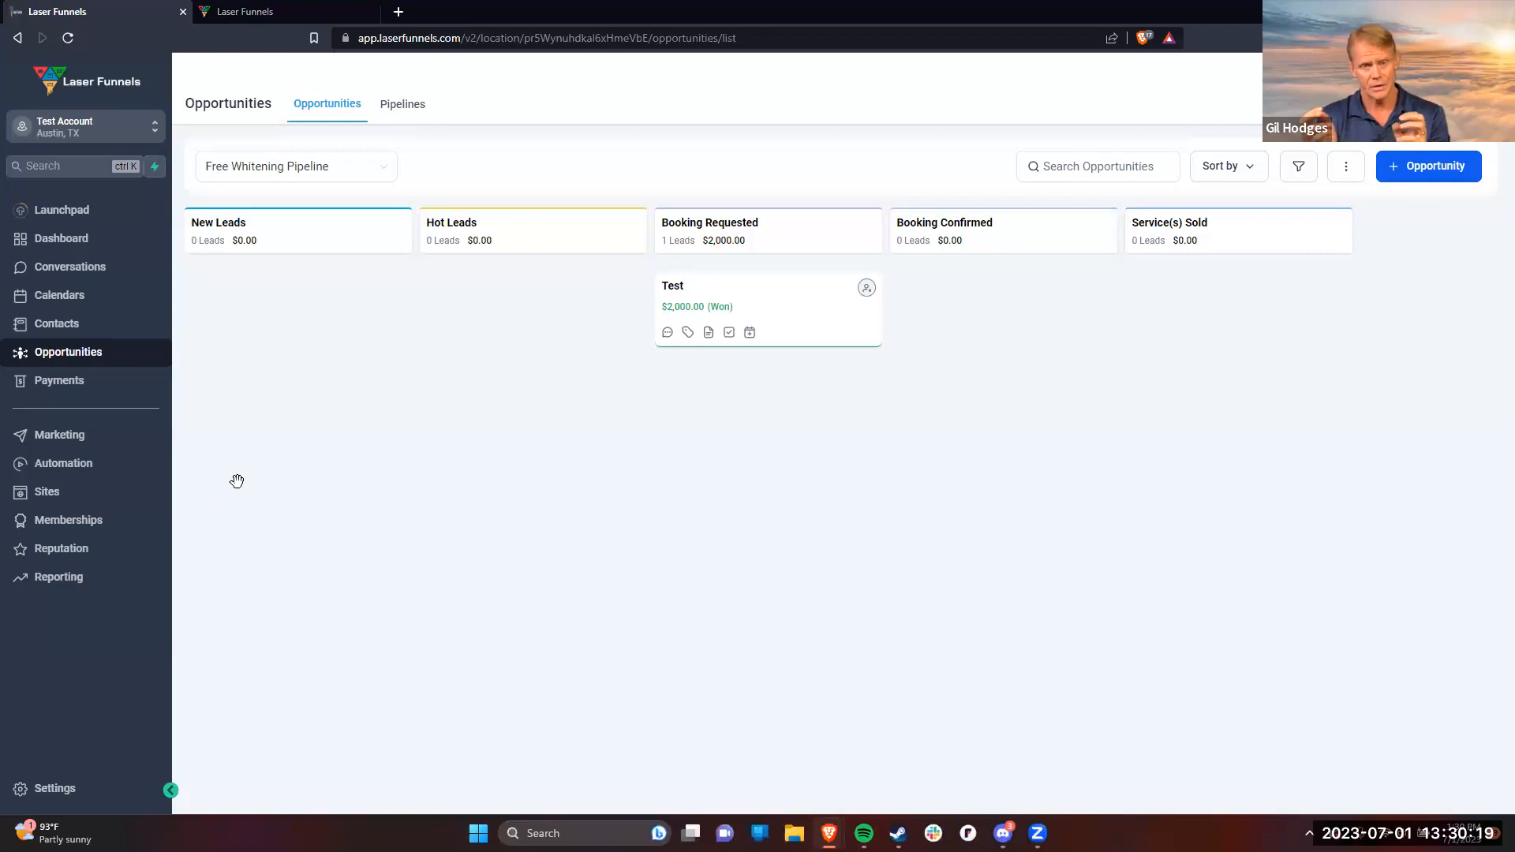
Step: Open the Dental funnel under Sites to view its funnel steps
{"action": "left_click", "coordinate": [68, 495]}
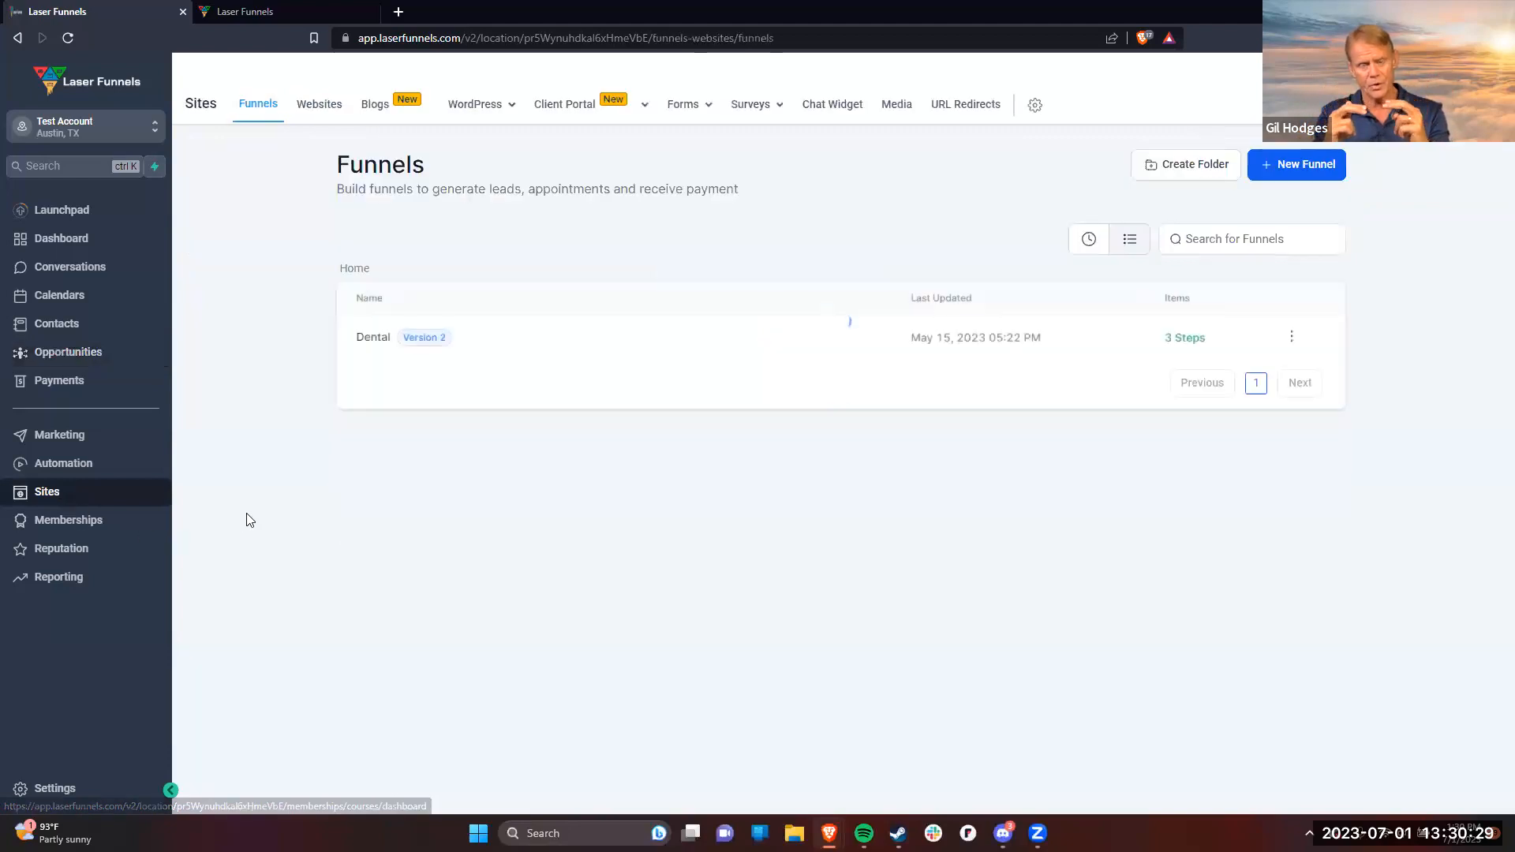
{"action": "left_click", "coordinate": [363, 341]}
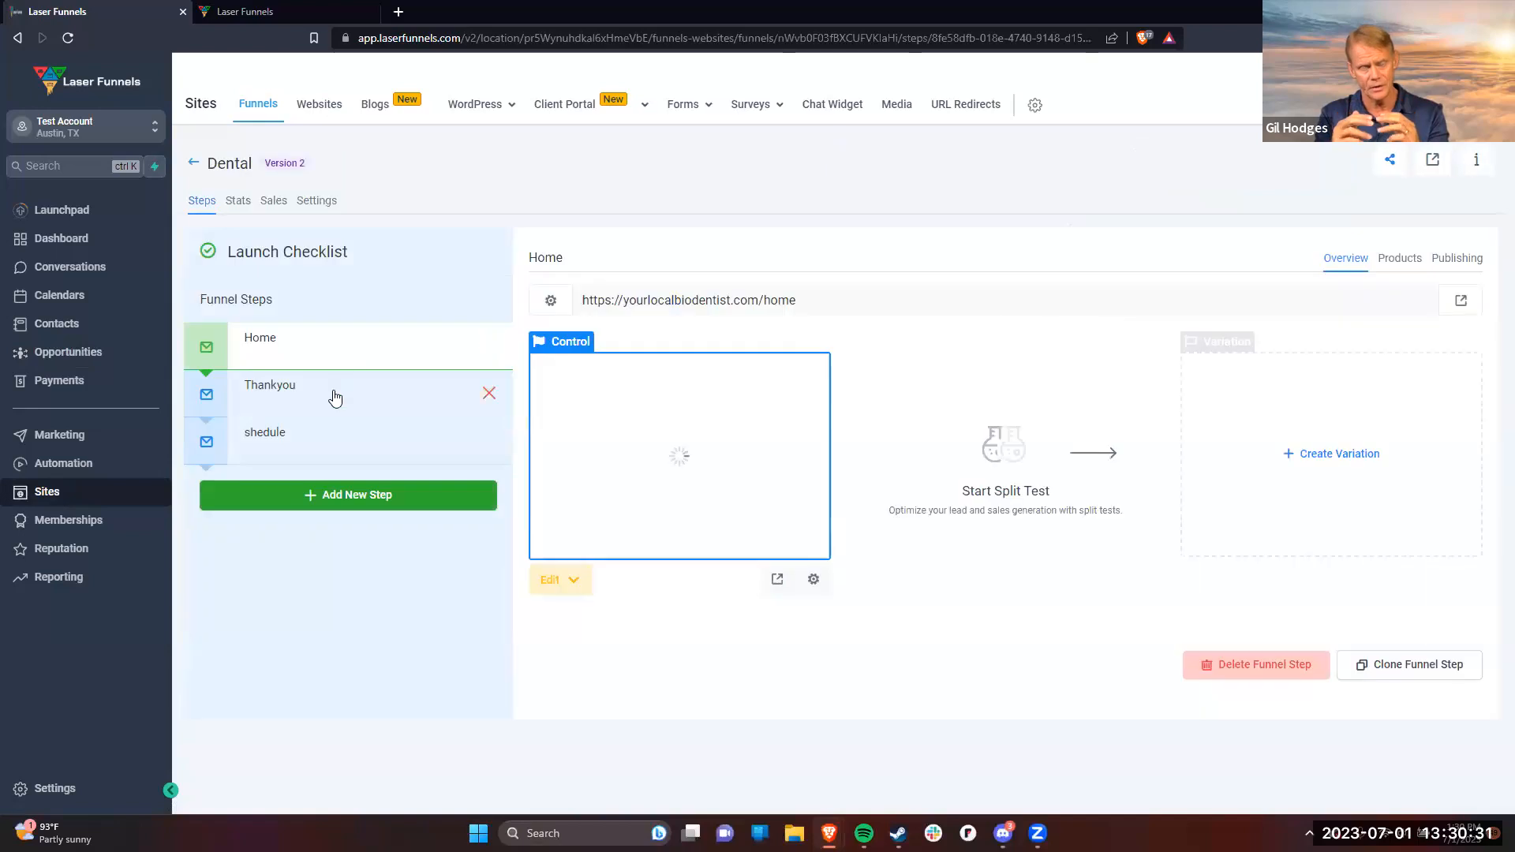
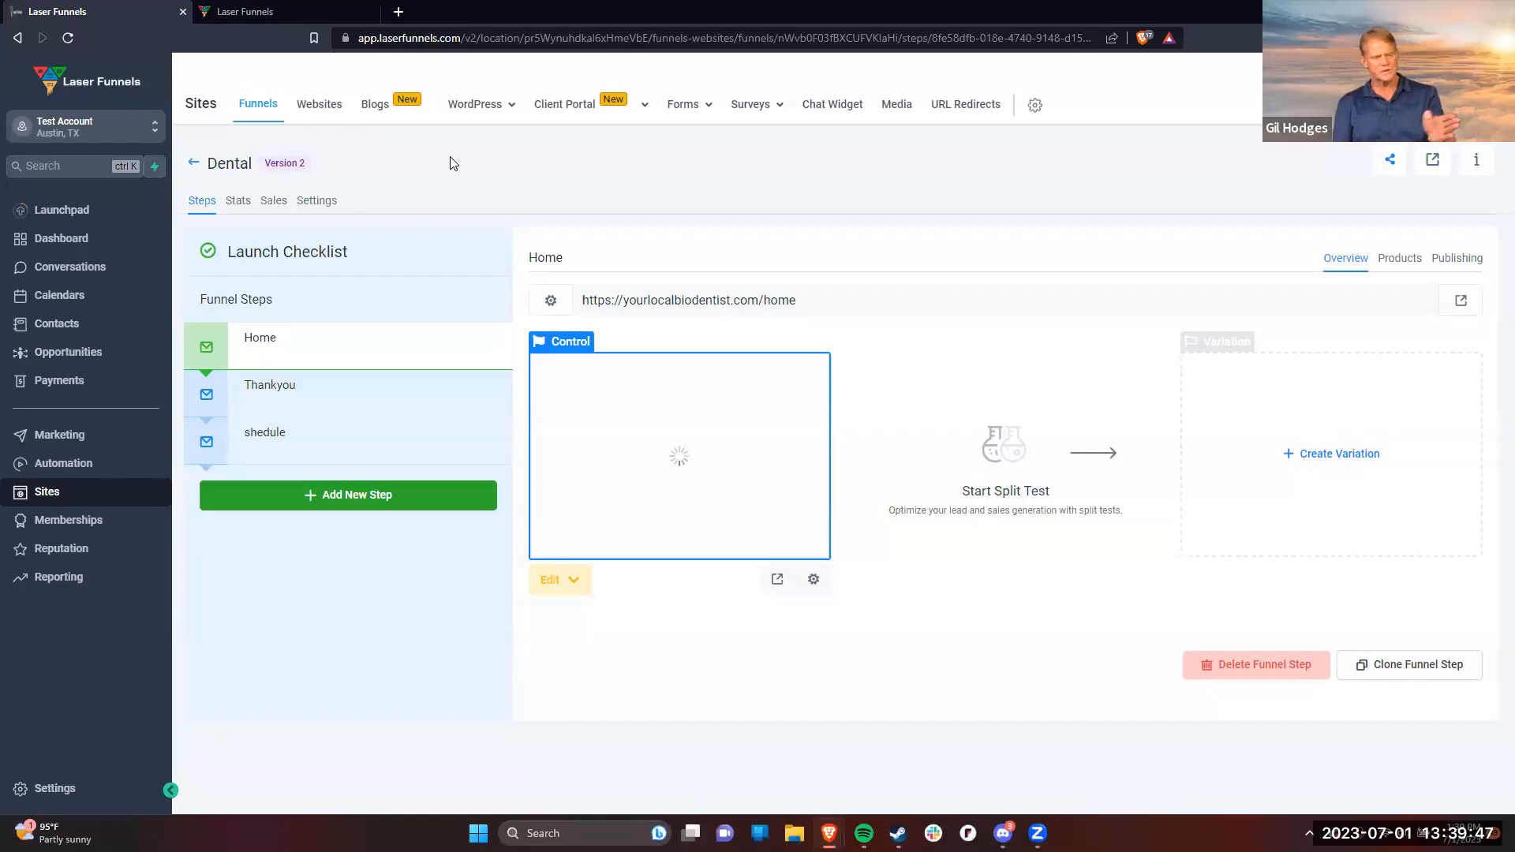
Step: View the Reputation overview, the blank review request form and the requests list, and return to the overview without sending anything
{"action": "left_click", "coordinate": [78, 553]}
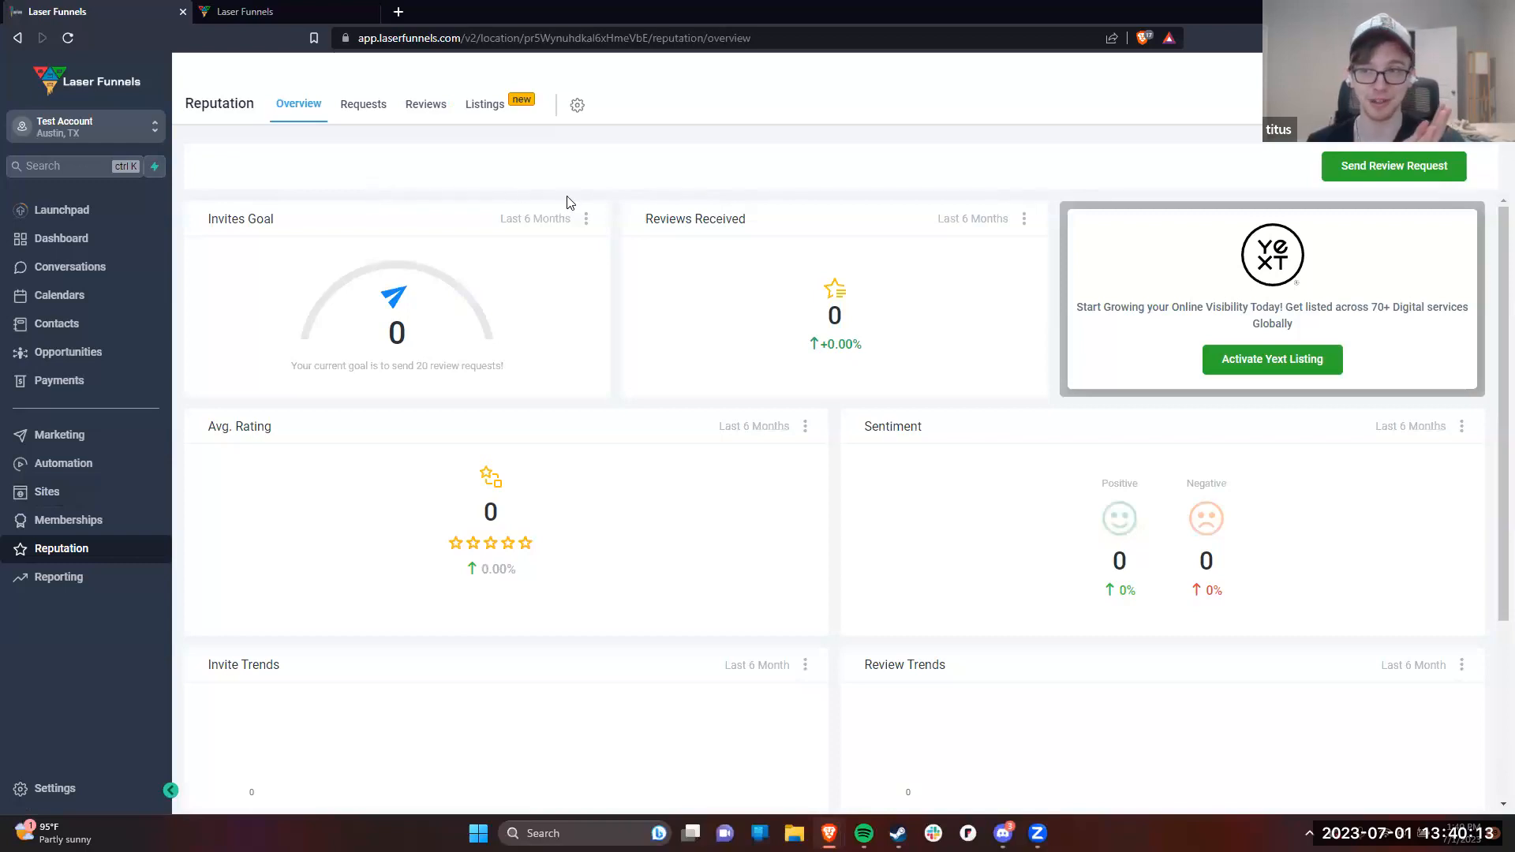
{"action": "left_click", "coordinate": [1385, 168]}
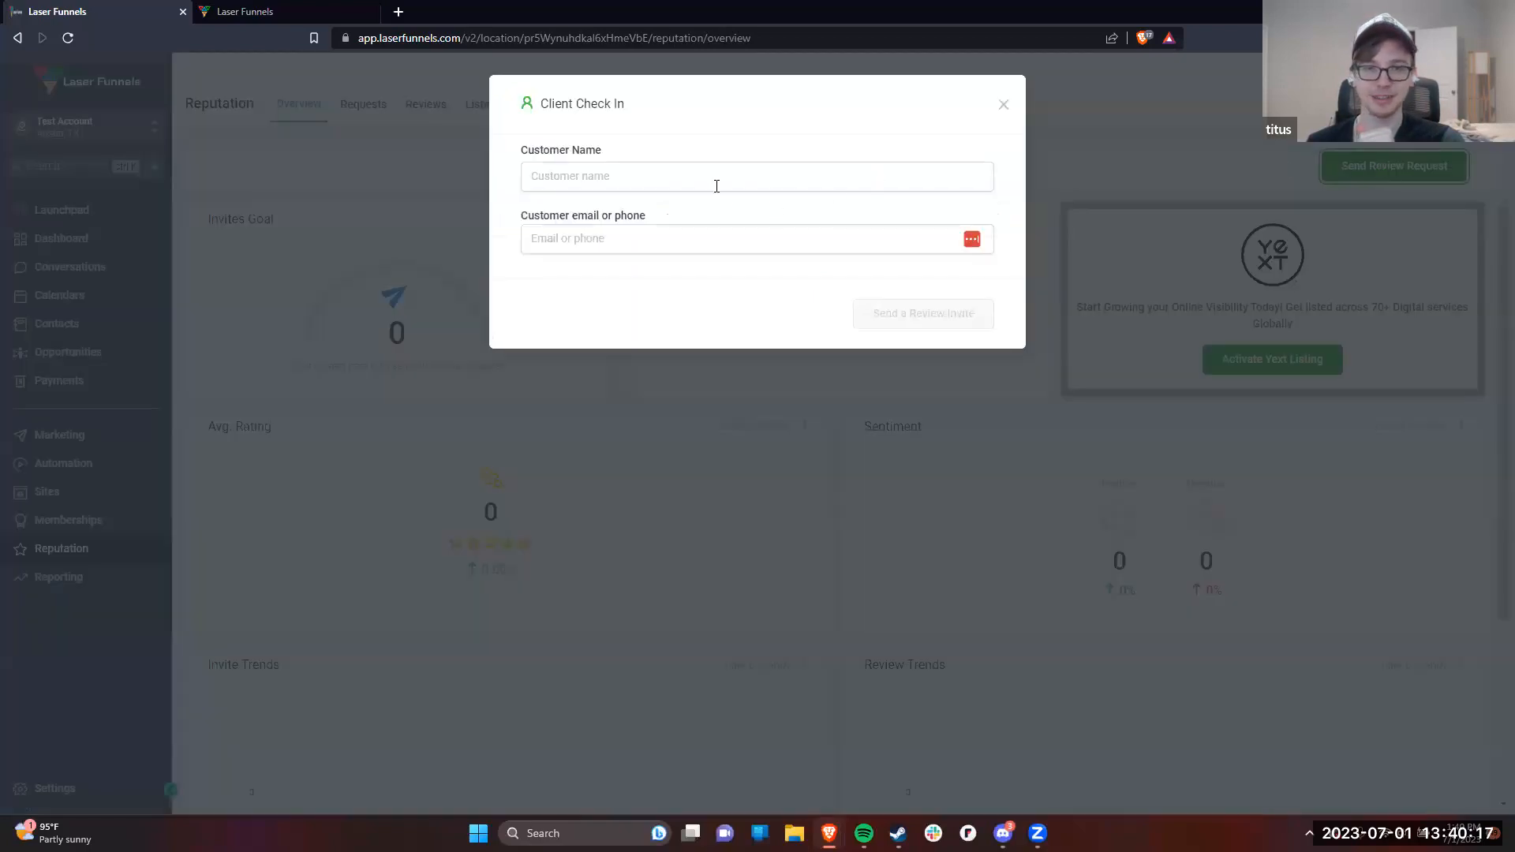
{"action": "left_click", "coordinate": [1004, 106]}
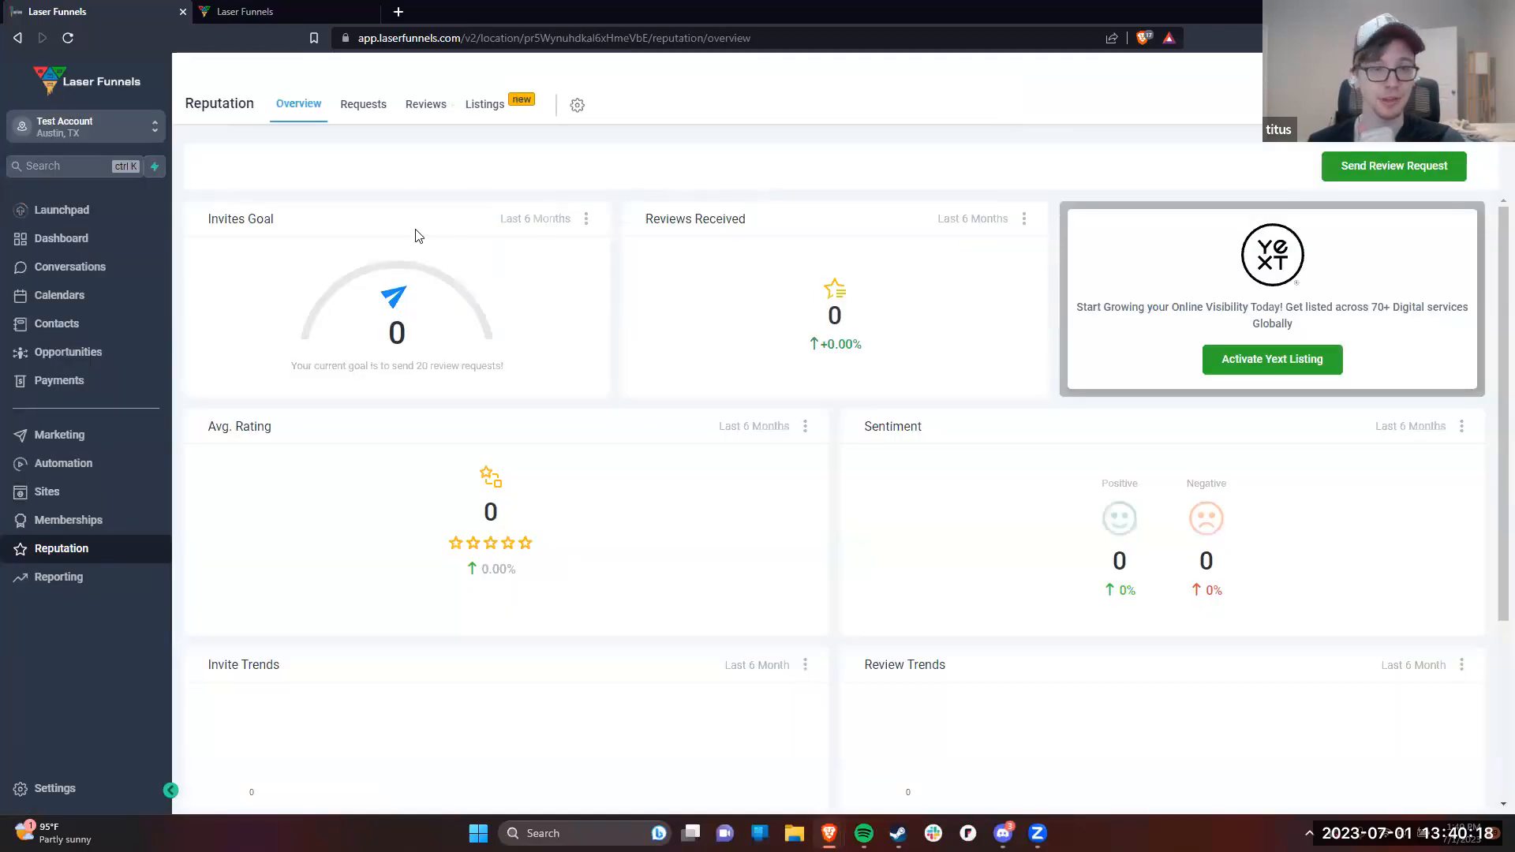
{"action": "left_click", "coordinate": [364, 105]}
{"action": "left_click", "coordinate": [311, 108]}
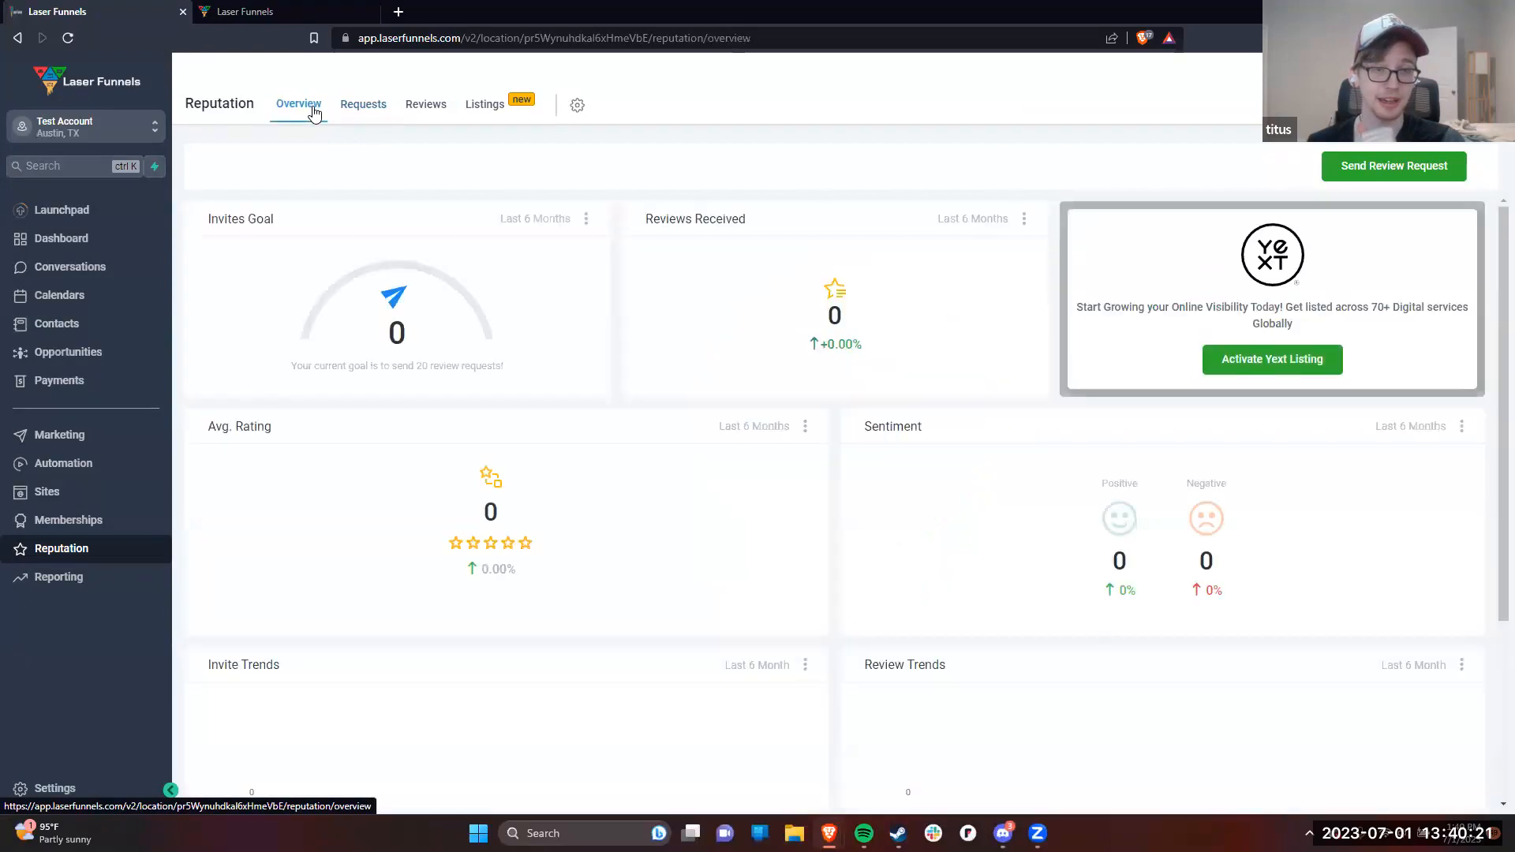
Step: Look through the list of account settings categories from the Business Profile page, then return to the Reputation overview
{"action": "left_click", "coordinate": [67, 804]}
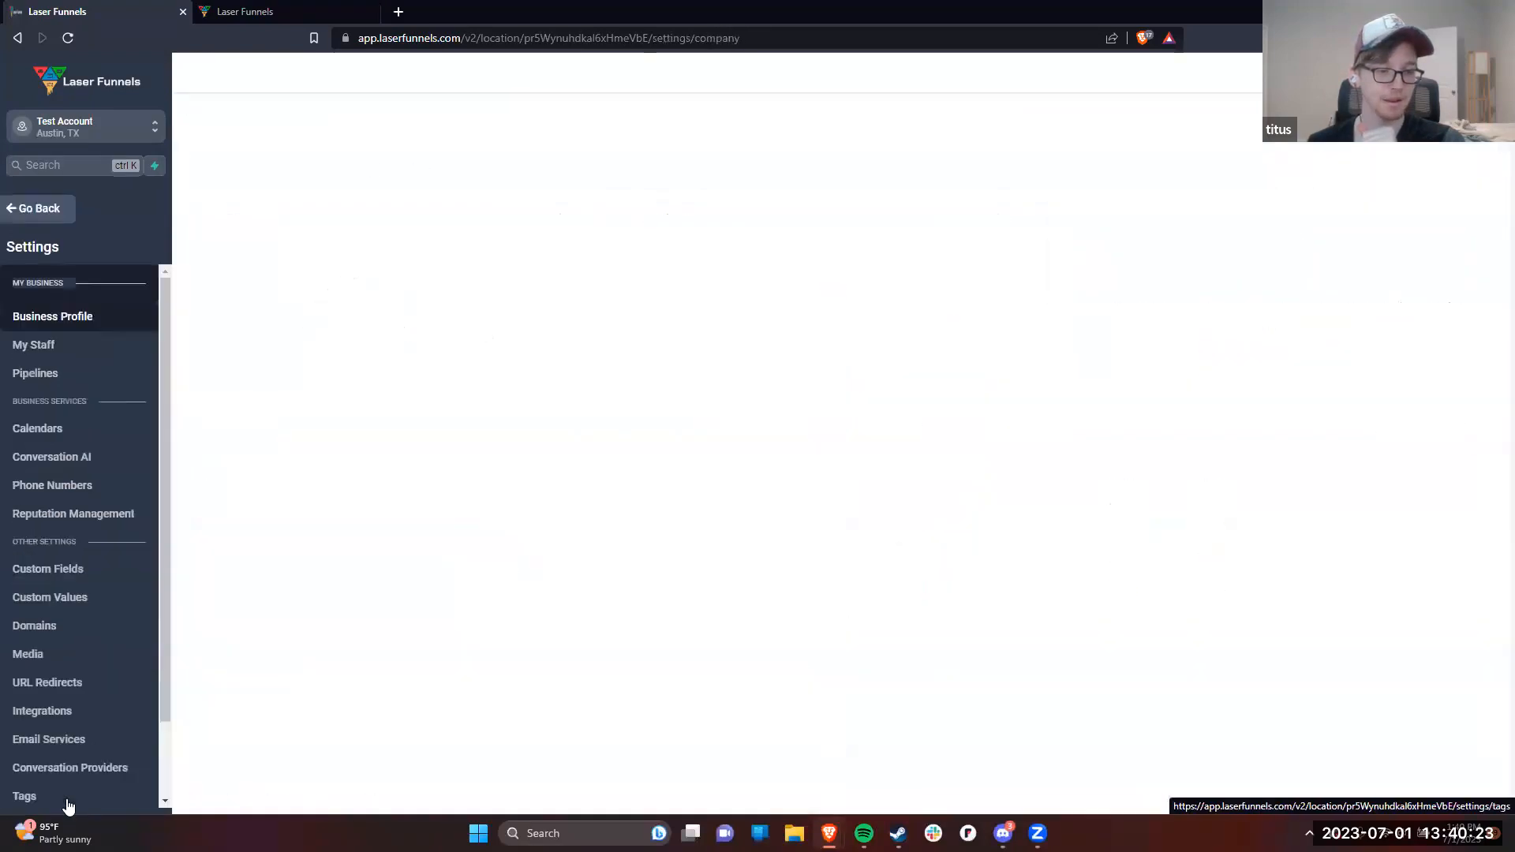
{"action": "scroll", "coordinate": [111, 676], "scroll_direction": "down", "scroll_amount": 1}
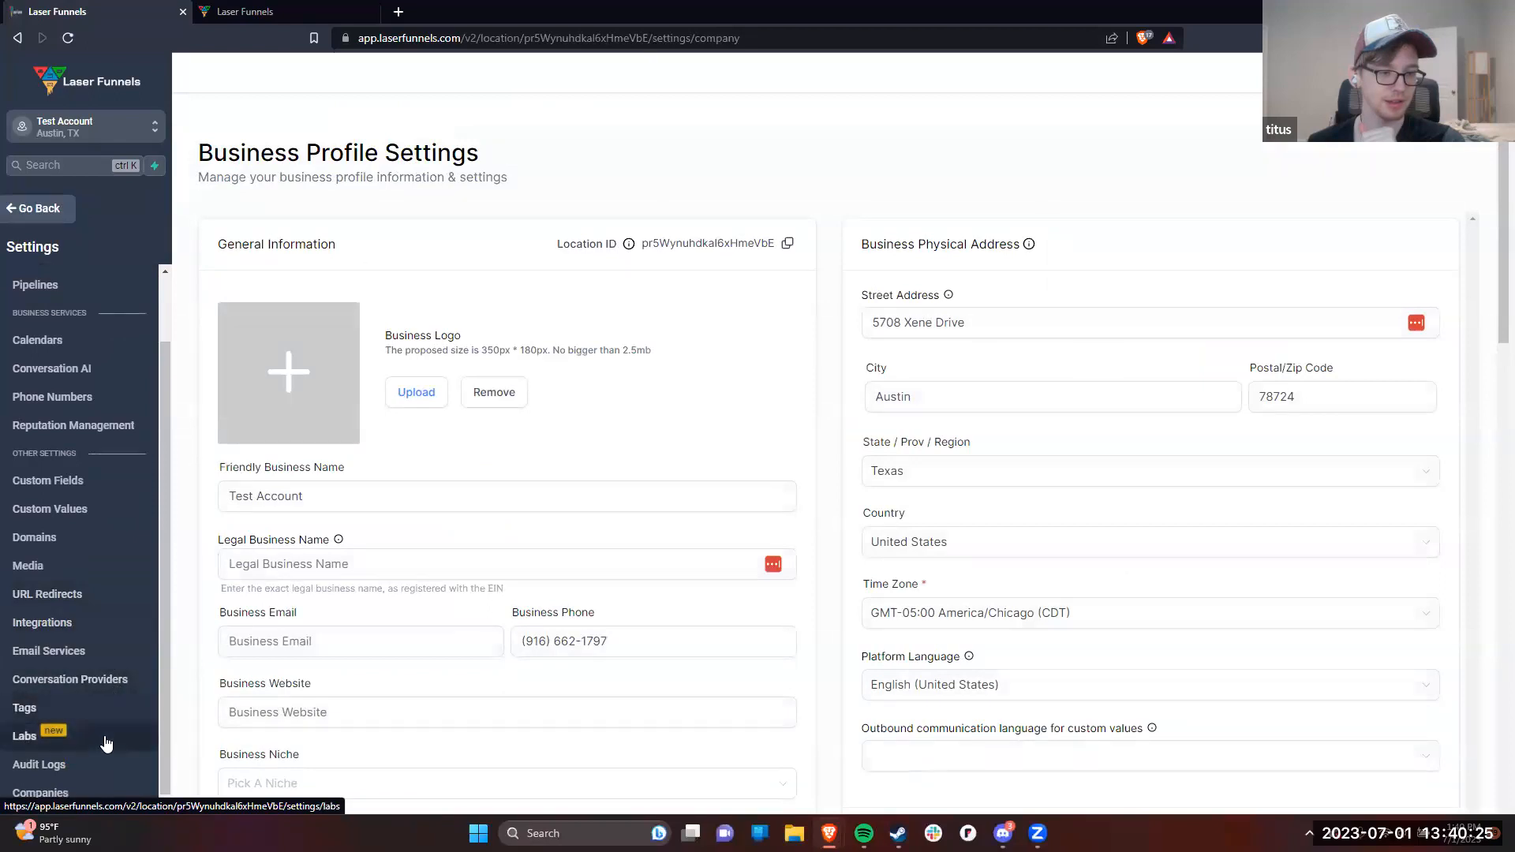
{"action": "scroll", "coordinate": [102, 614], "scroll_direction": "up", "scroll_amount": 1}
{"action": "scroll", "coordinate": [104, 606], "scroll_direction": "down", "scroll_amount": 1}
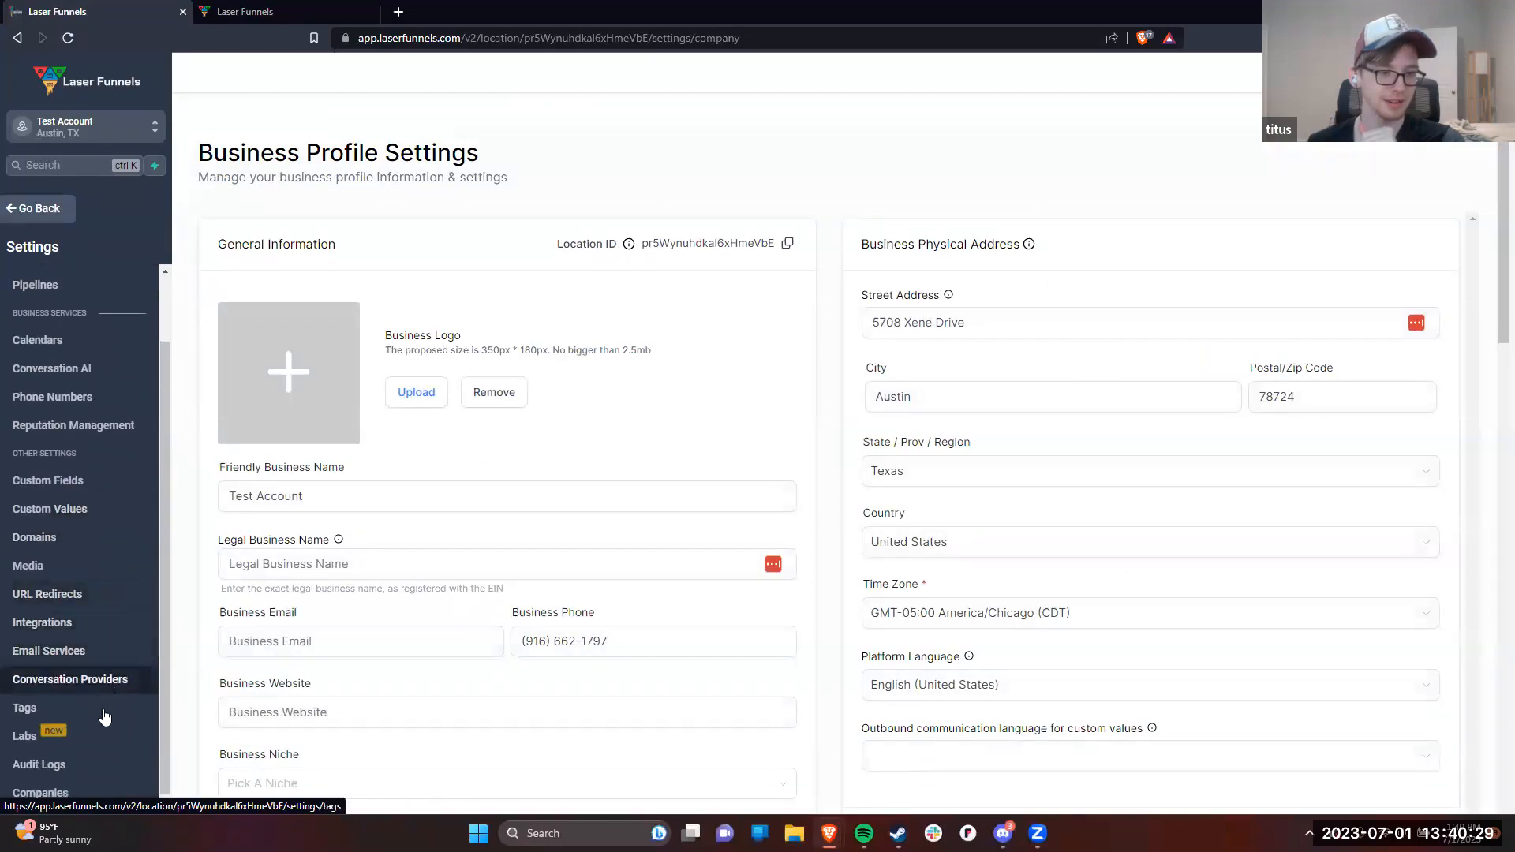
{"action": "left_click", "coordinate": [59, 216]}
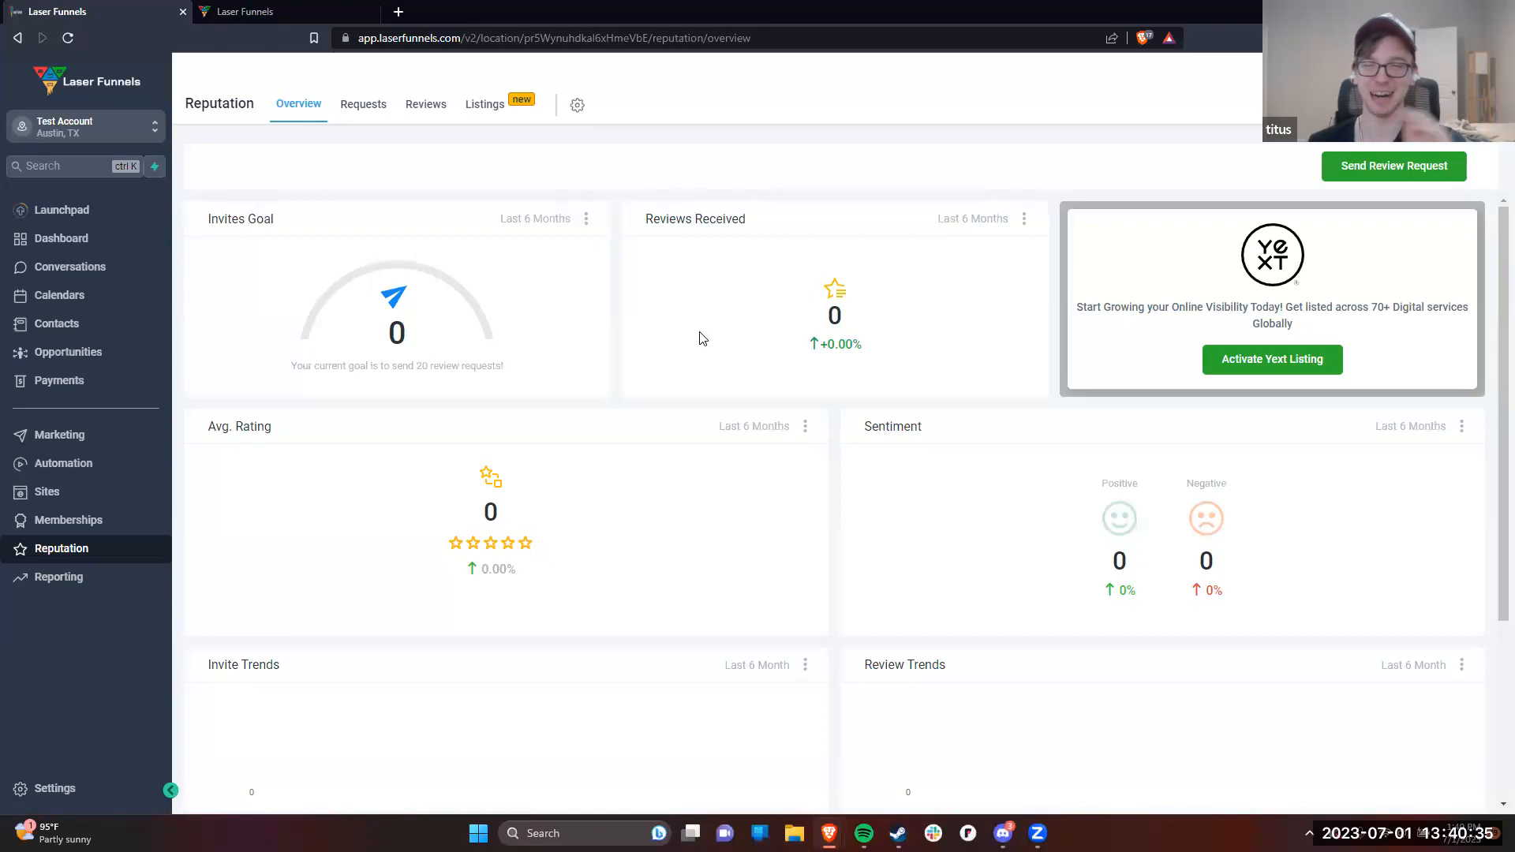
Step: Inspect the blank Client Check In review request form without sending an invite, and view the Requests and Reviews pages under Reputation
{"action": "left_click", "coordinate": [1380, 166]}
{"action": "left_click", "coordinate": [578, 180]}
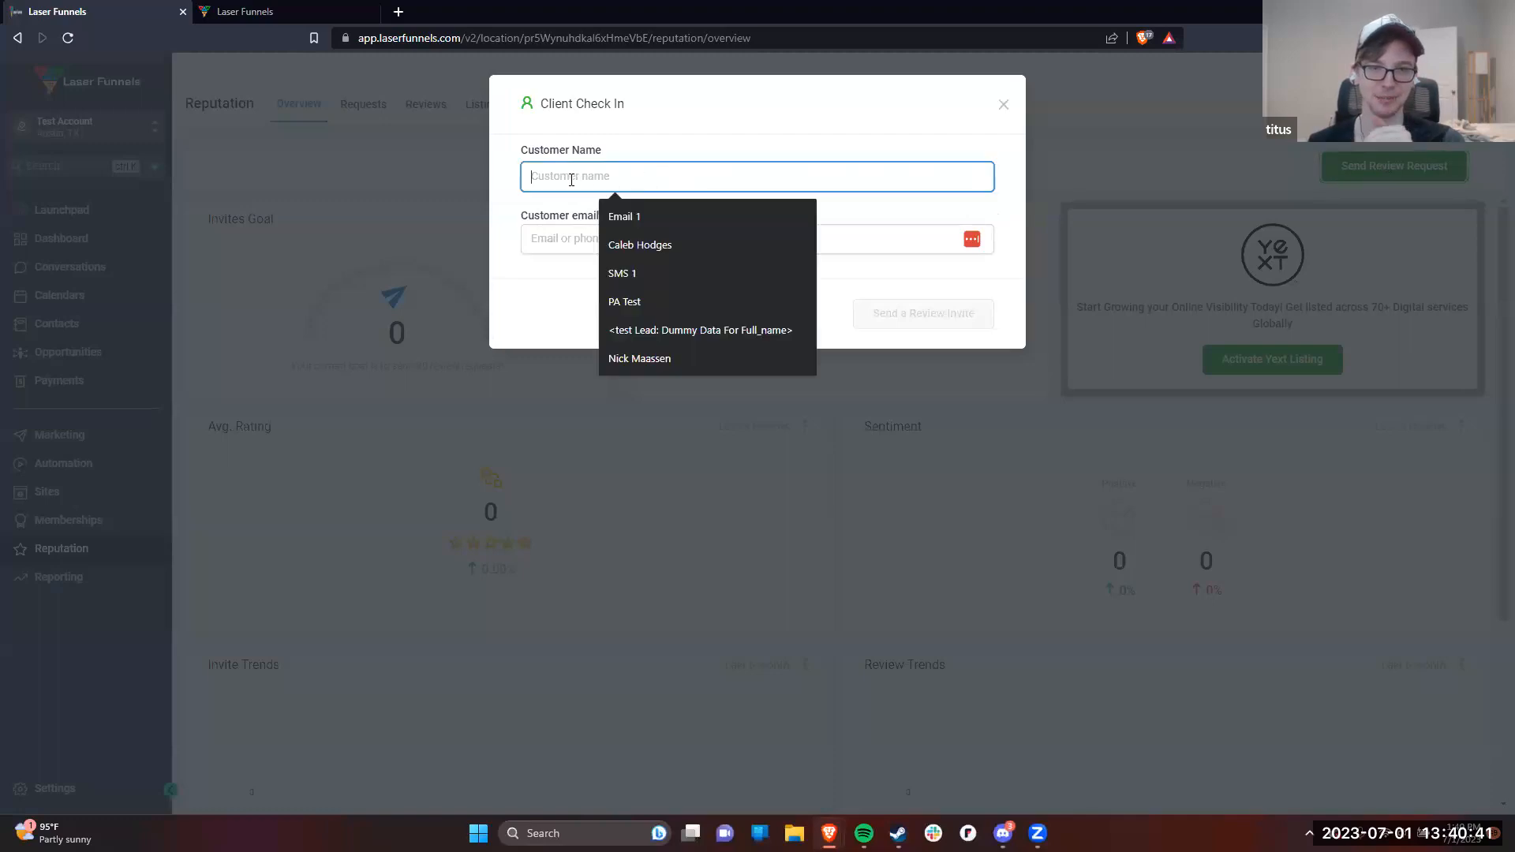
{"action": "left_click", "coordinate": [558, 262]}
{"action": "left_click", "coordinate": [781, 345]}
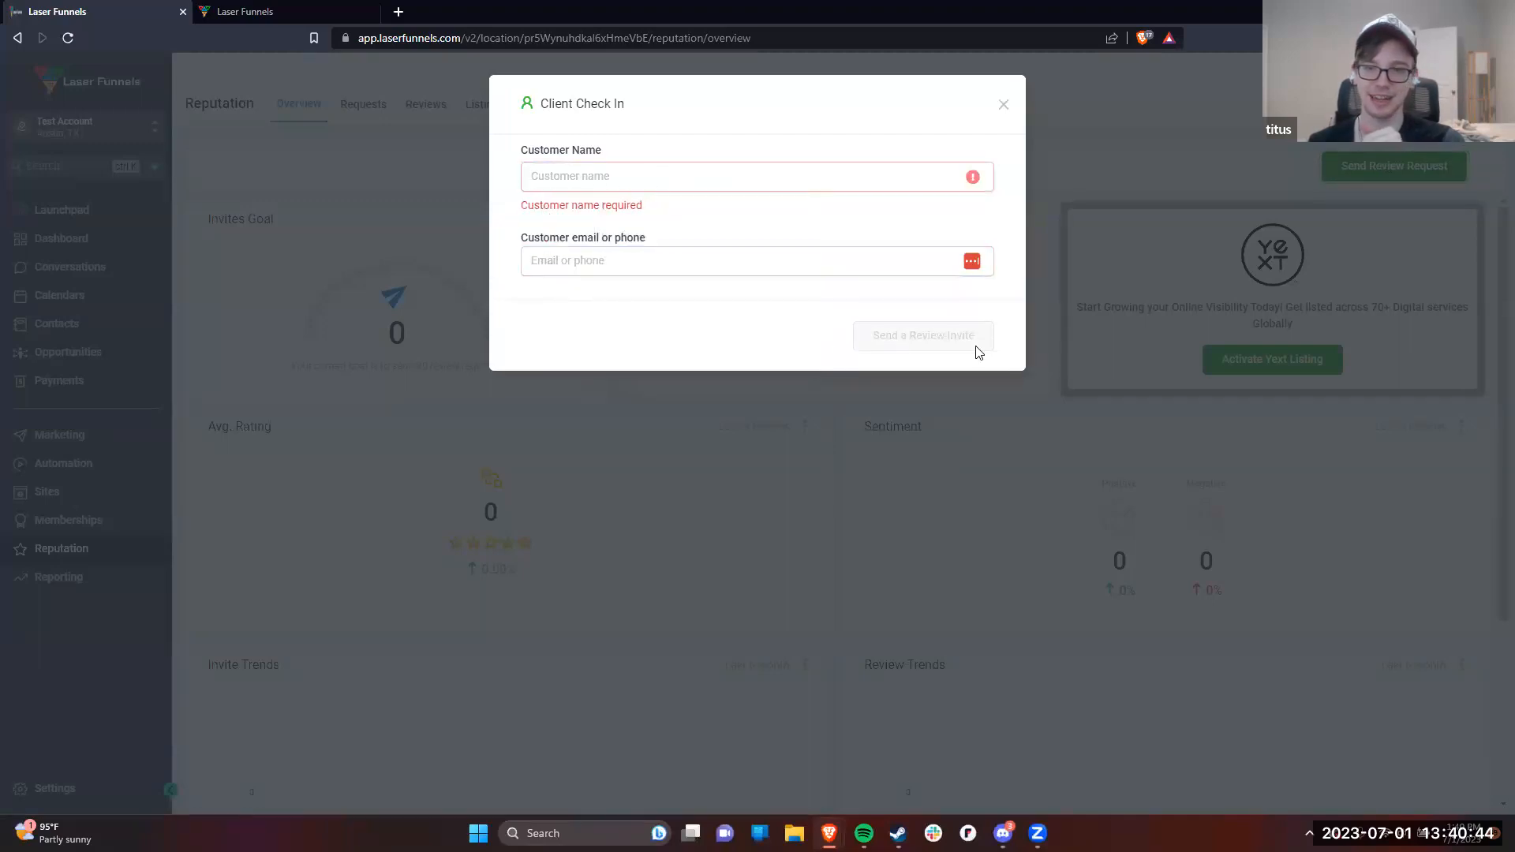
{"action": "left_click", "coordinate": [1003, 105]}
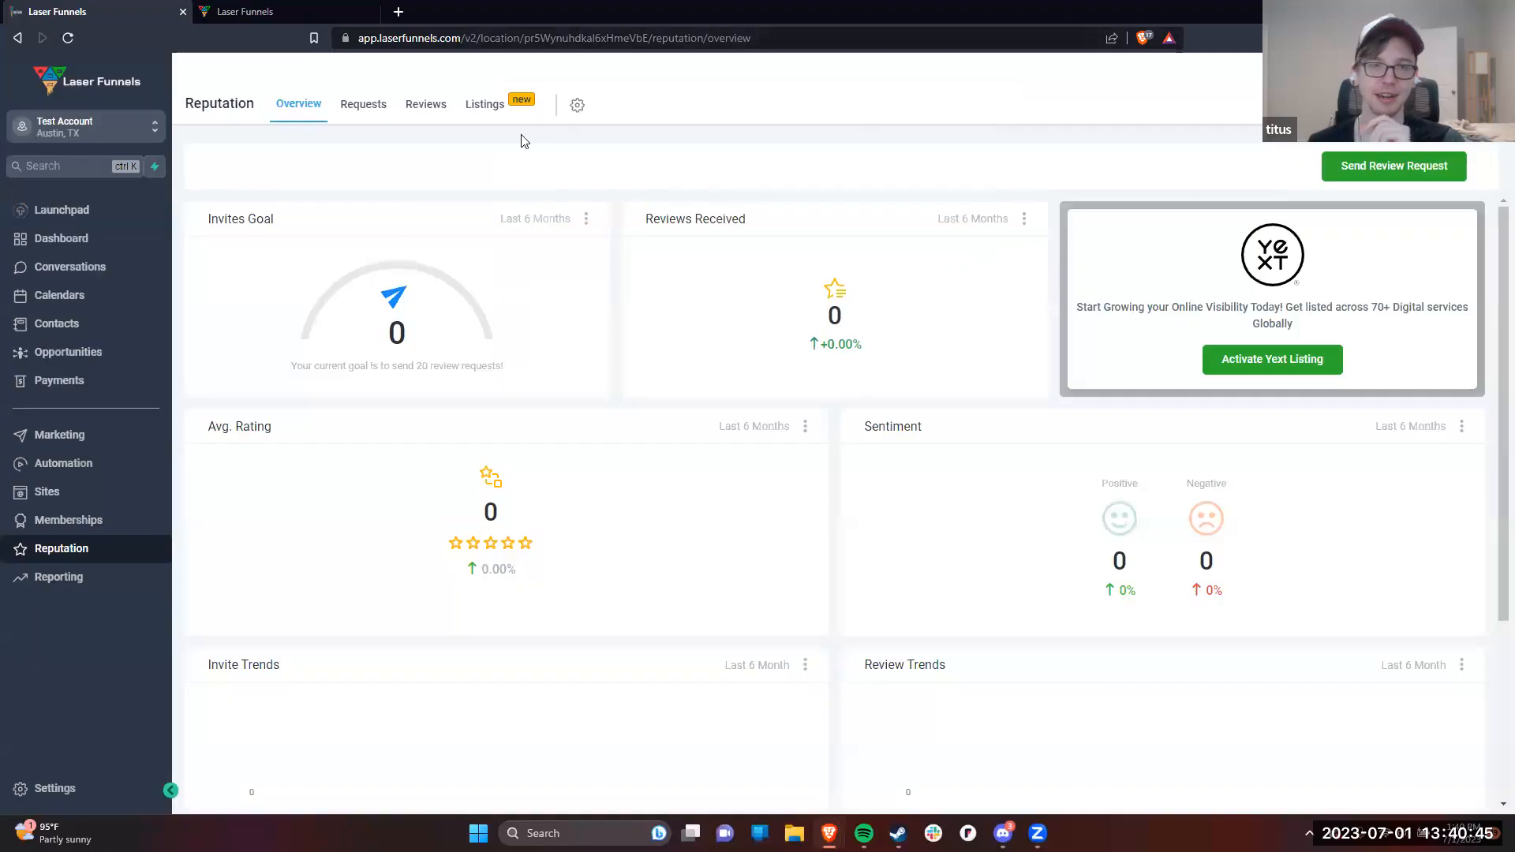
{"action": "left_click", "coordinate": [362, 107]}
{"action": "left_click", "coordinate": [409, 115]}
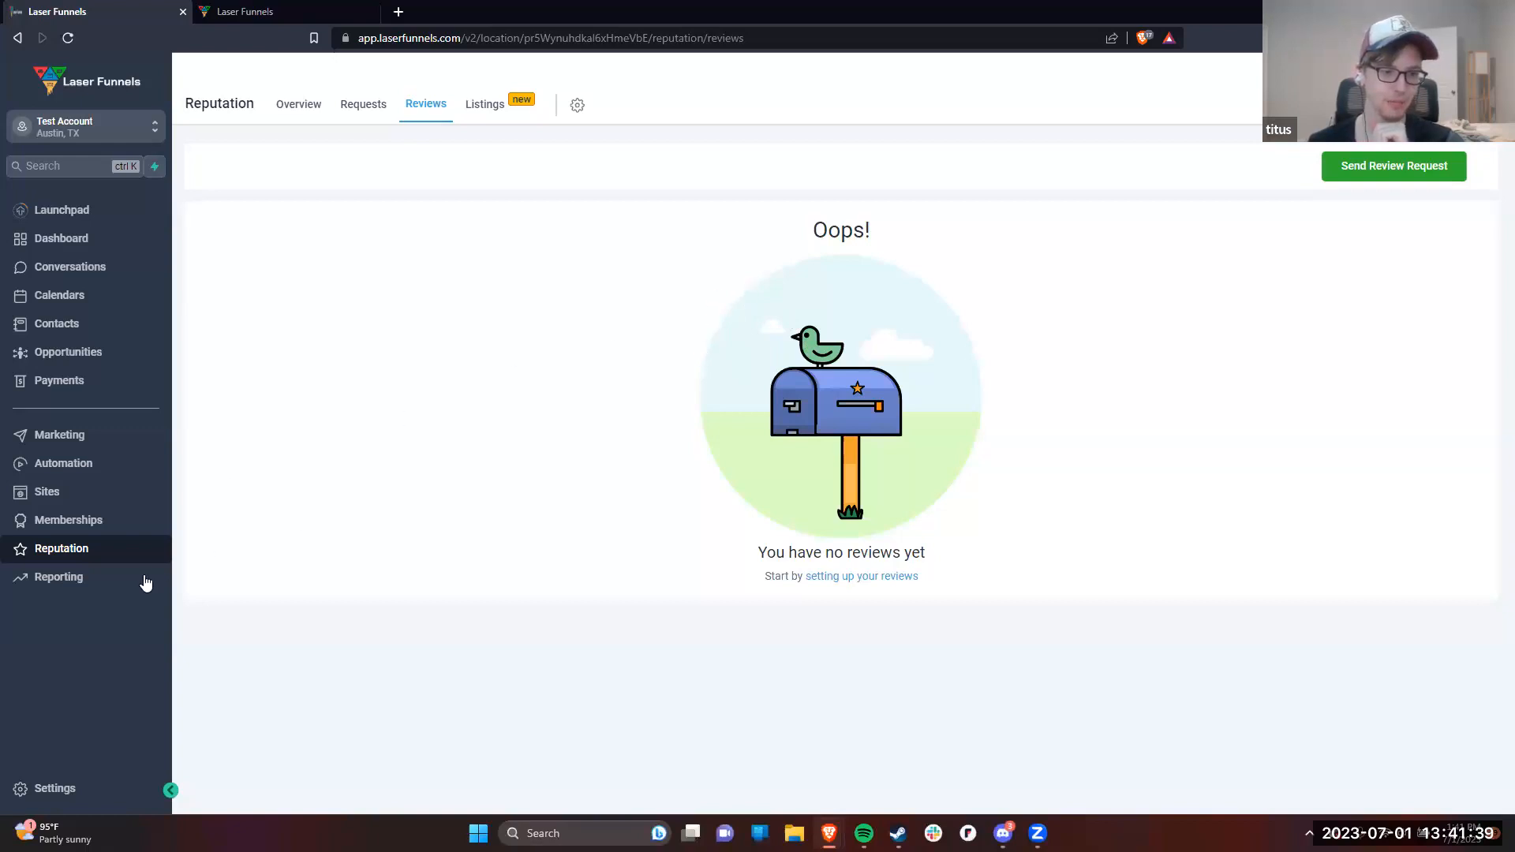
Step: Tour the Conversations, Calendars and Opportunities pages, ending with the Automation workflow list and the Sites funnel list
{"action": "left_click", "coordinate": [96, 274]}
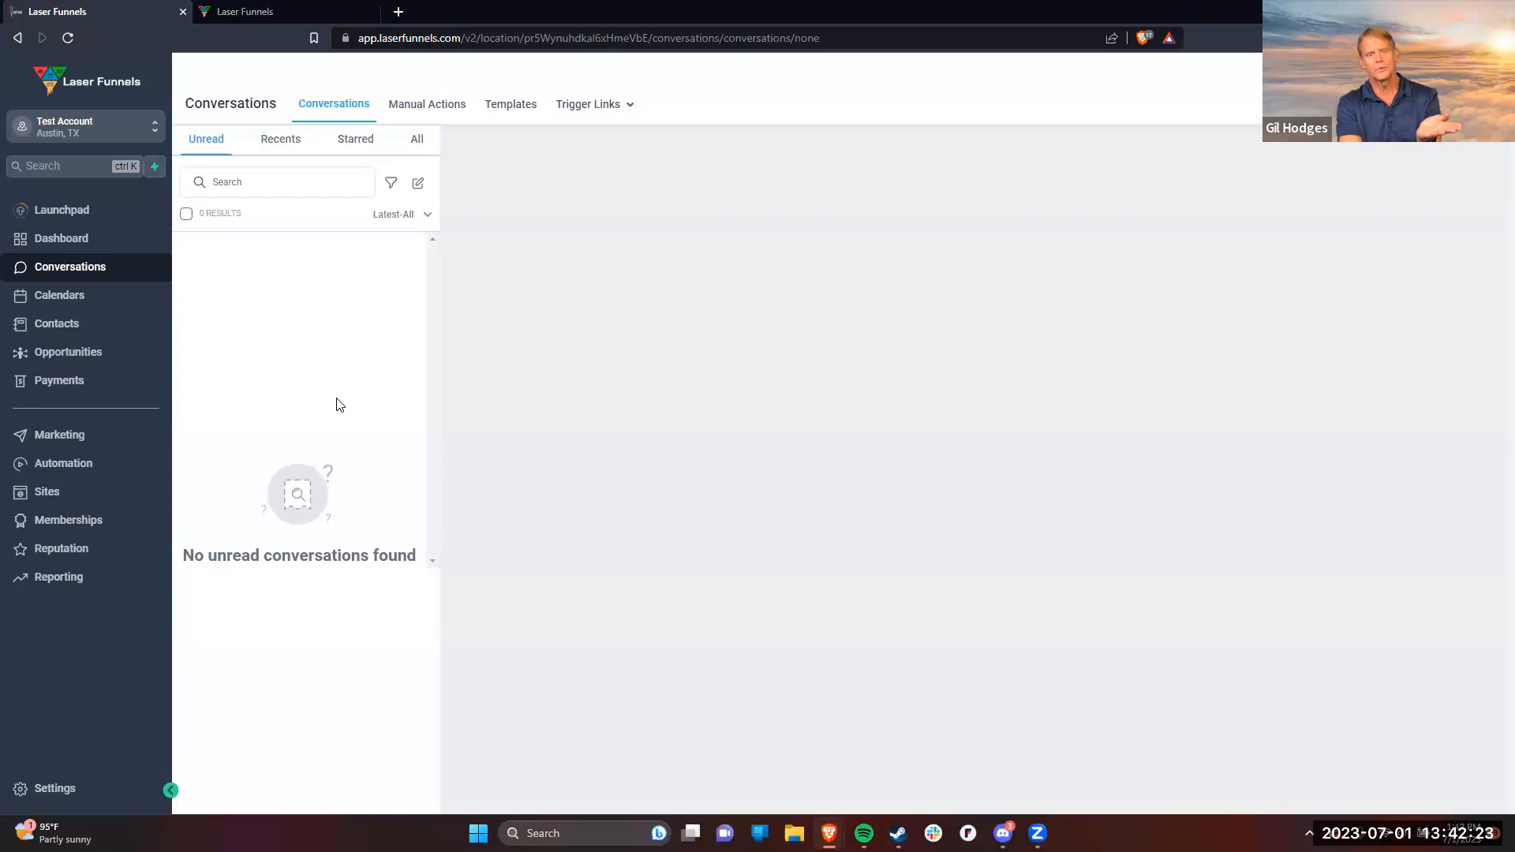
{"action": "left_click", "coordinate": [73, 310]}
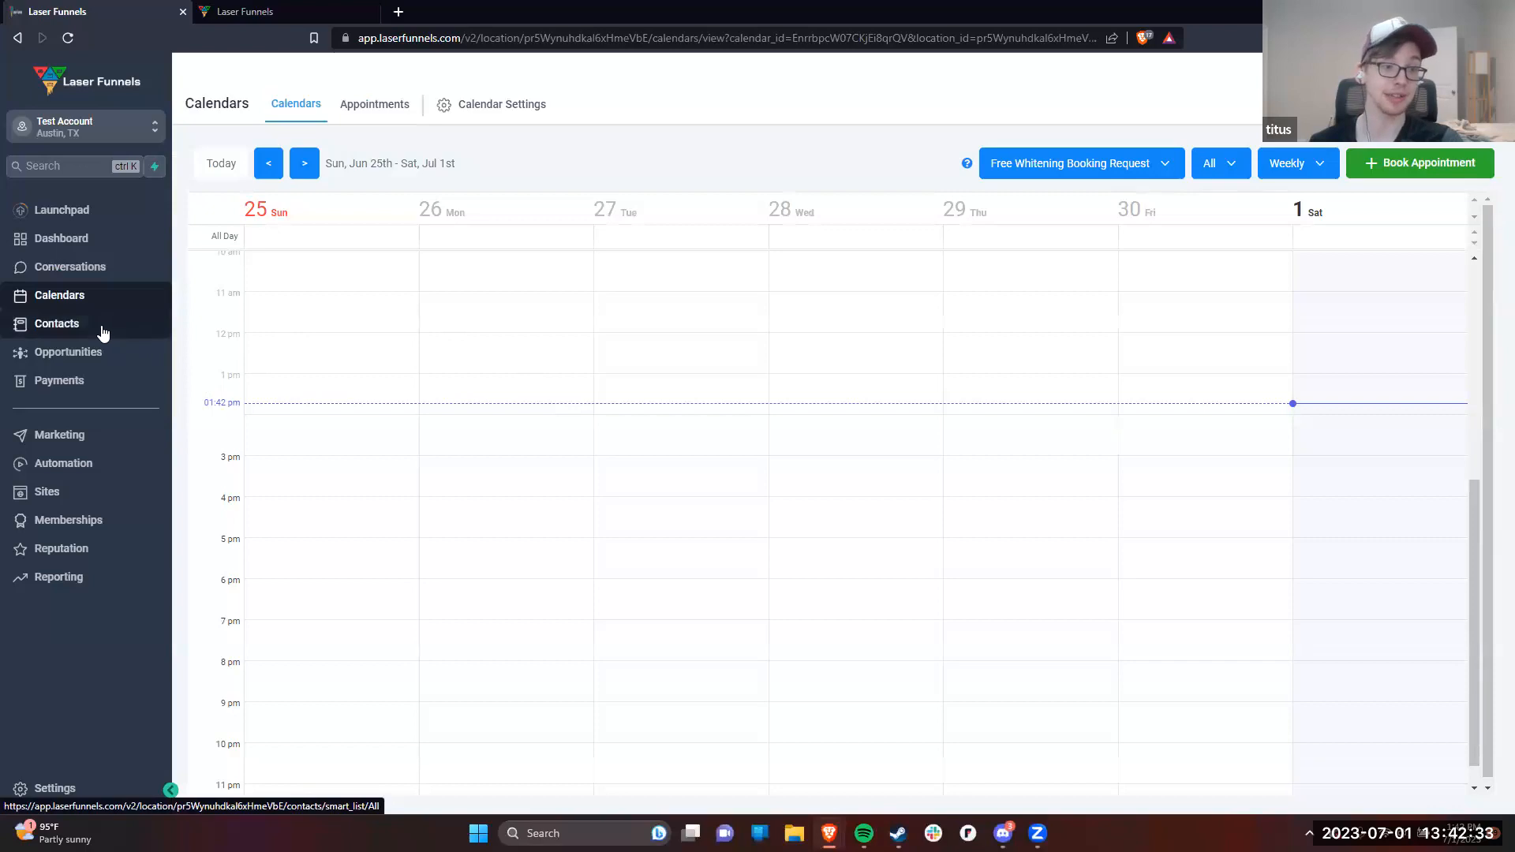
{"action": "left_click", "coordinate": [114, 357]}
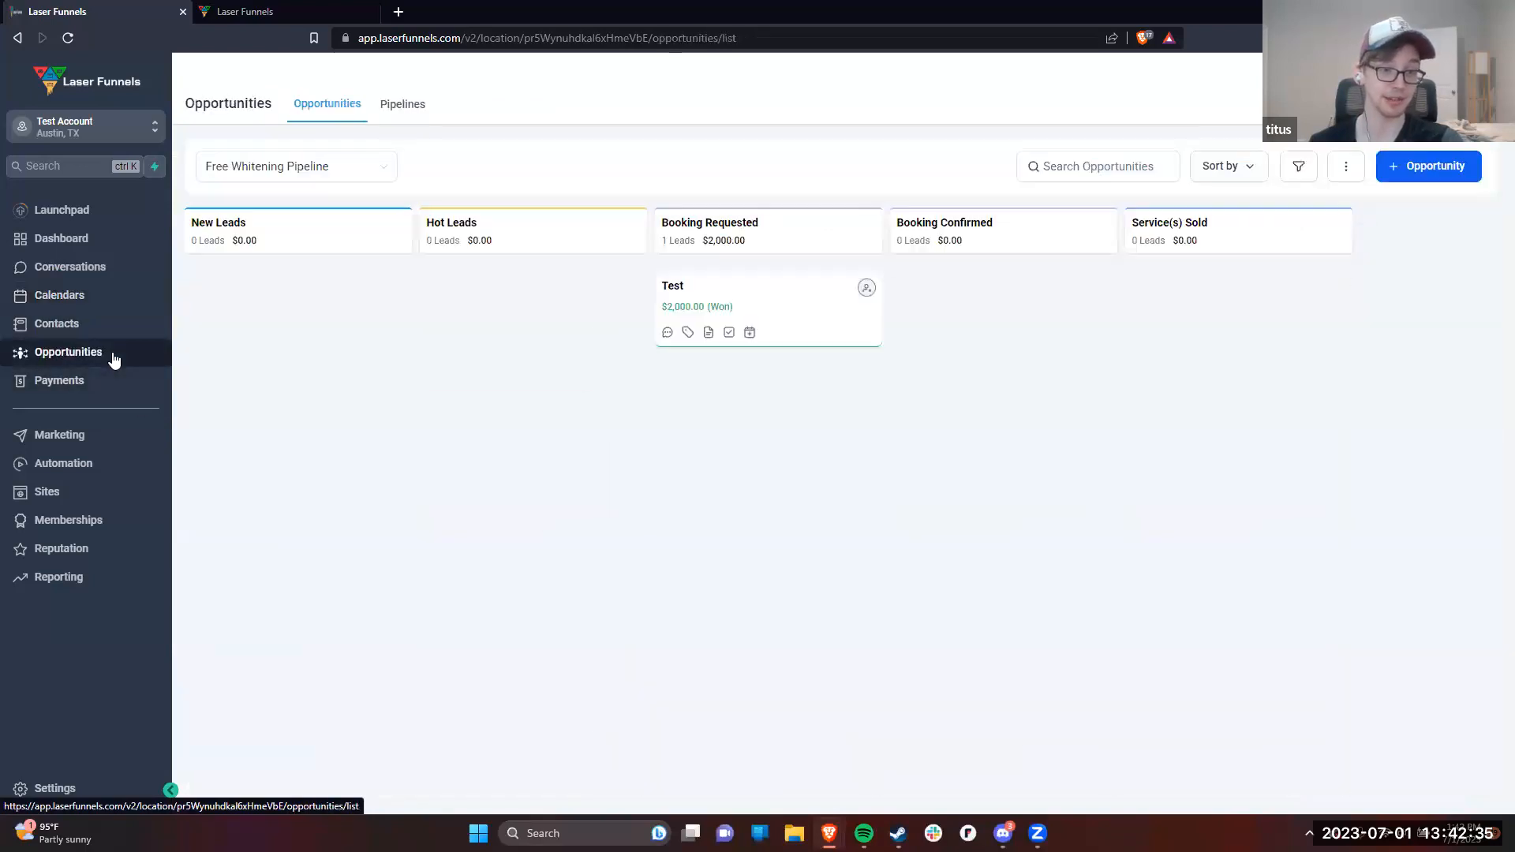
{"action": "left_click", "coordinate": [96, 271]}
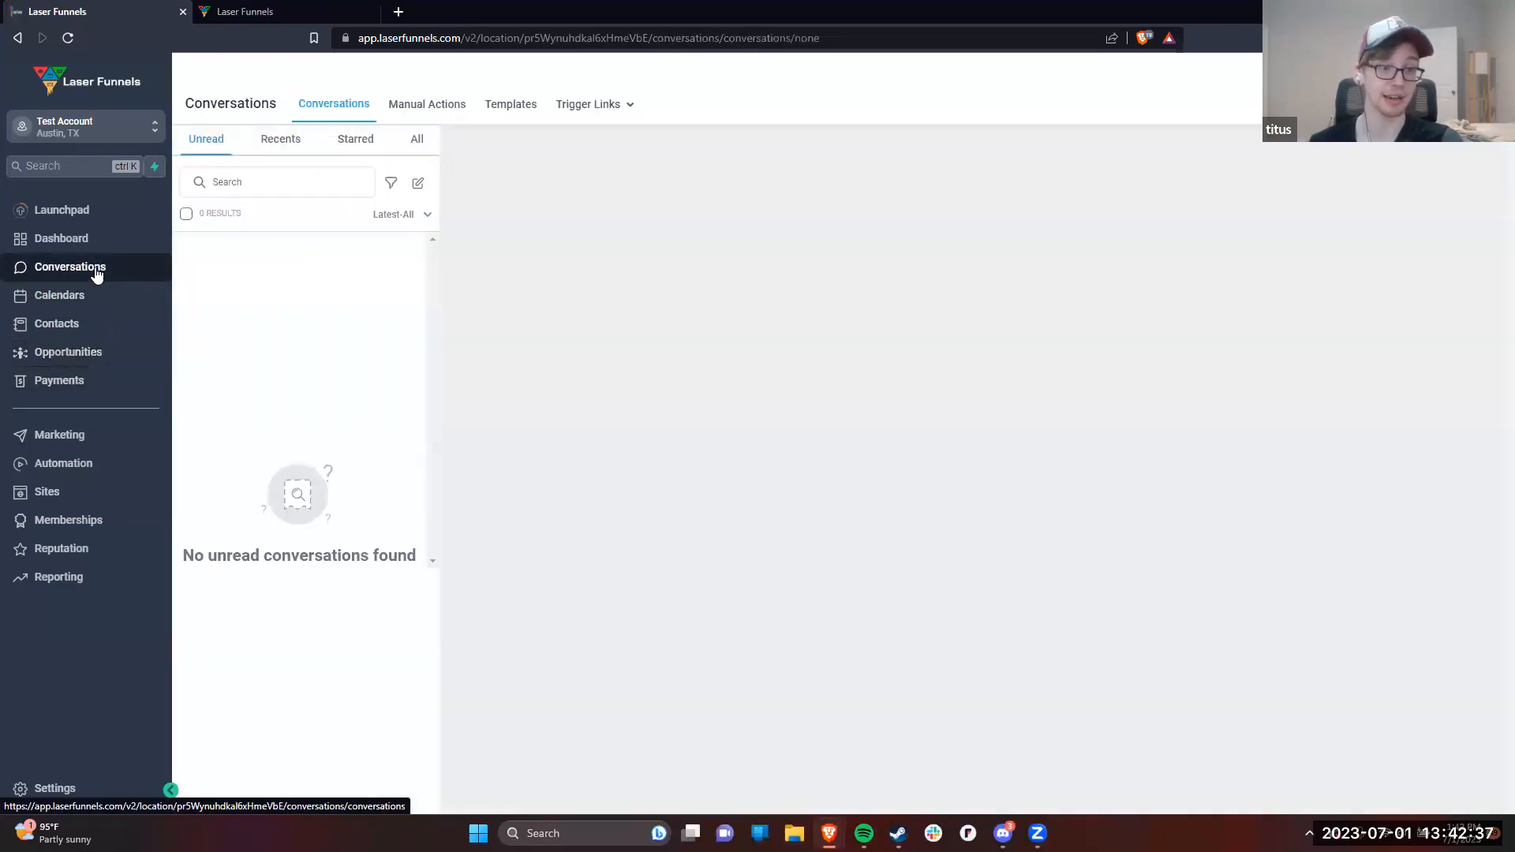
{"action": "left_click", "coordinate": [99, 303]}
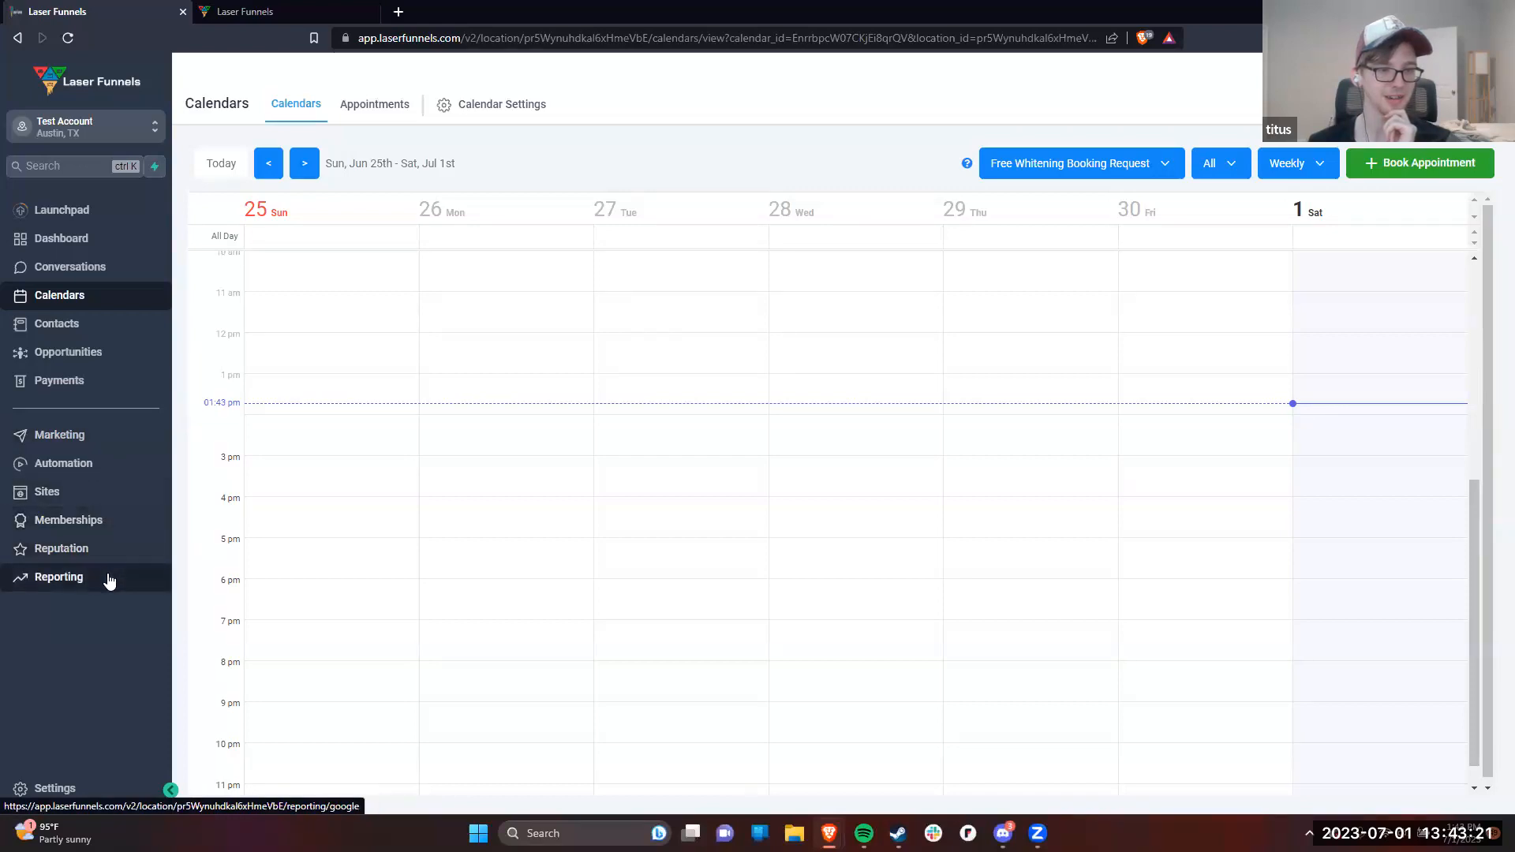
{"action": "left_click", "coordinate": [82, 472]}
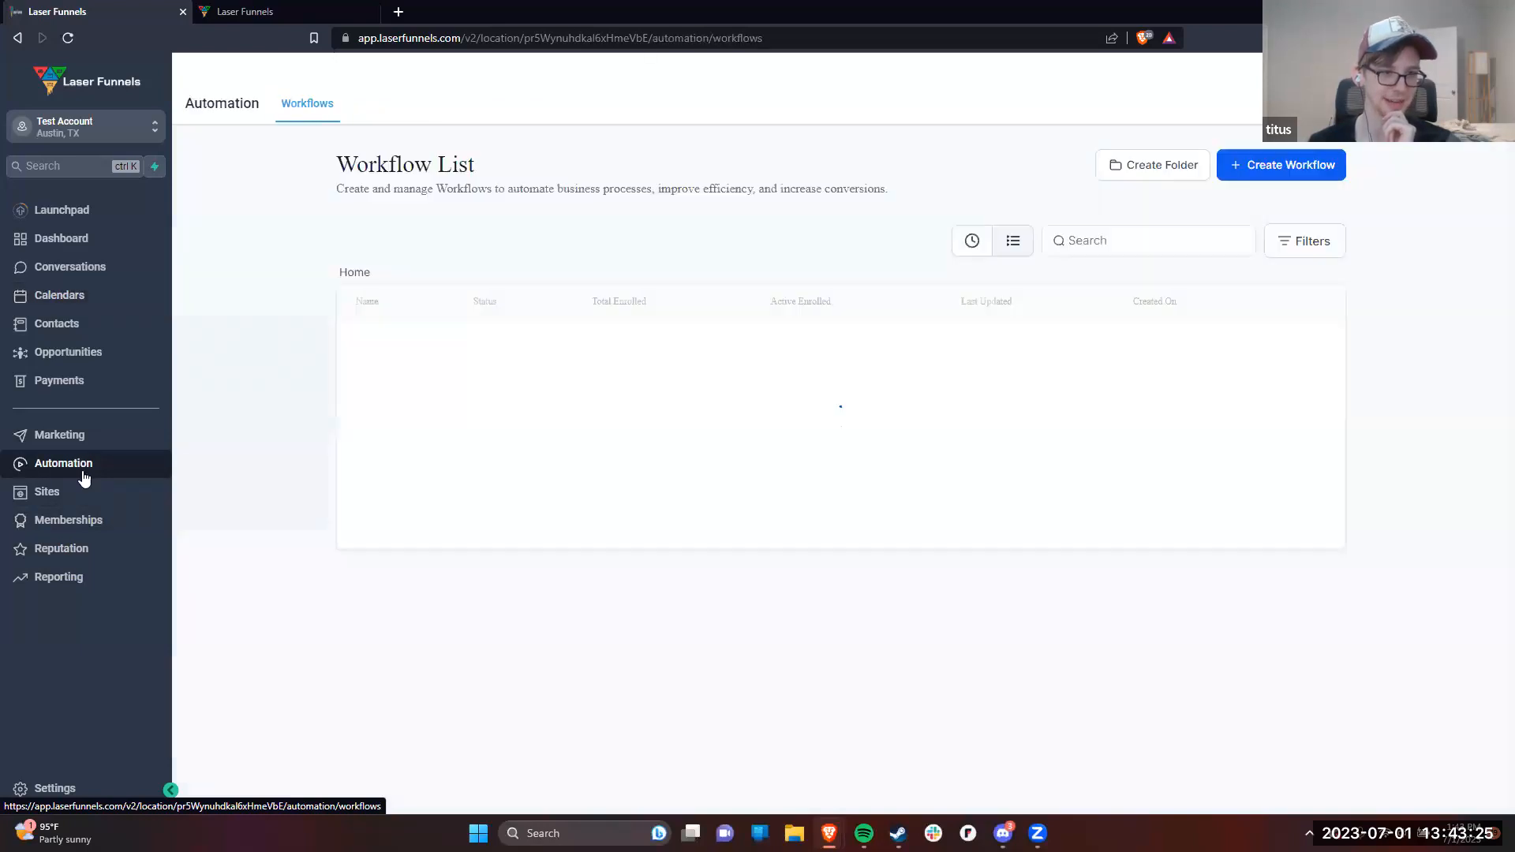
{"action": "left_click", "coordinate": [73, 493]}
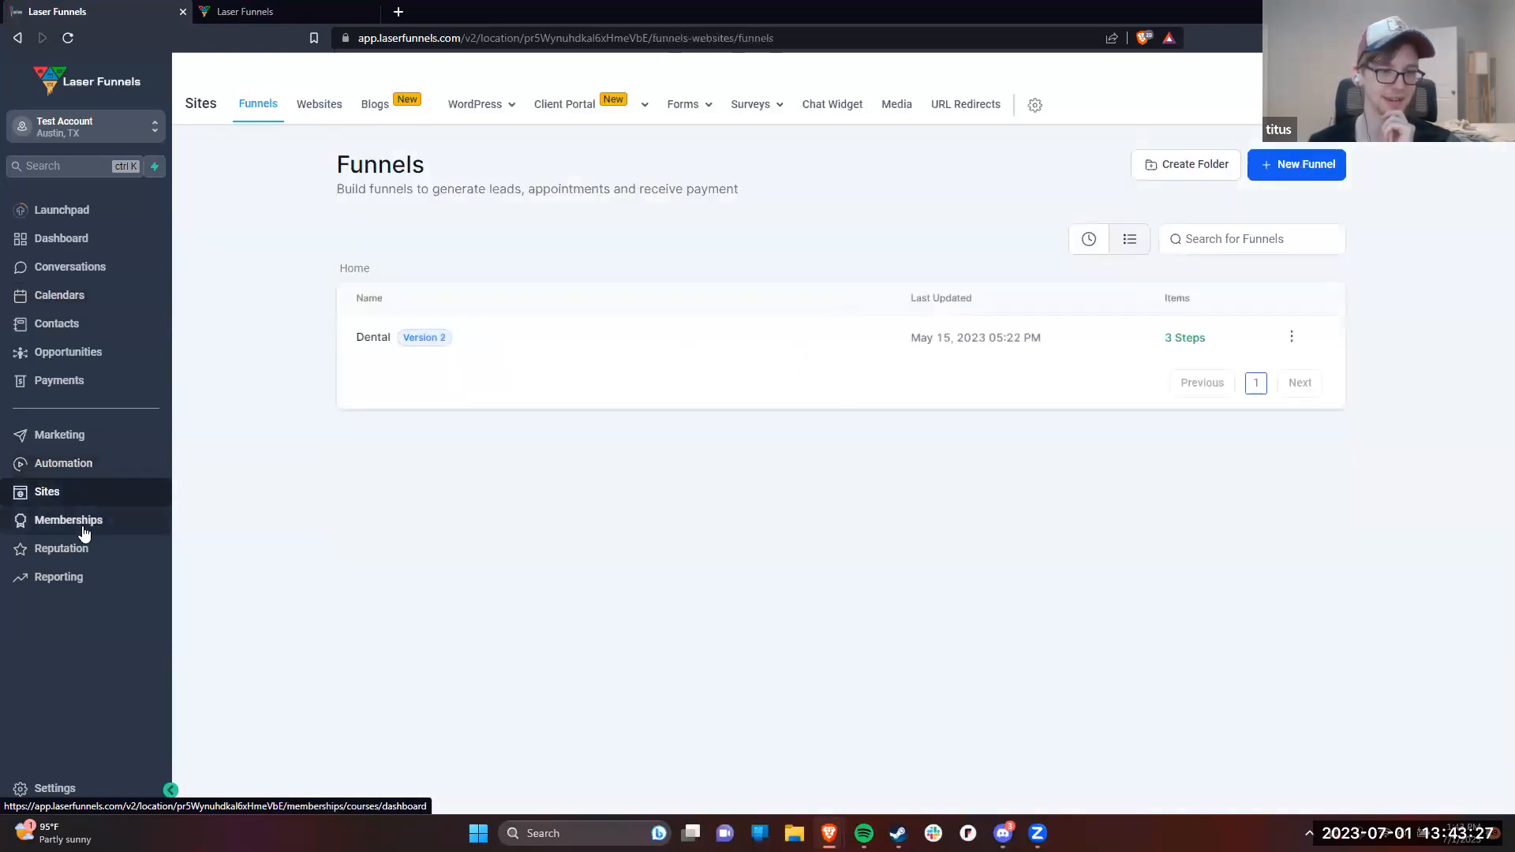
Step: Review the full list of Custom Values in the account settings, and return to the Funnels page
{"action": "left_click", "coordinate": [49, 787]}
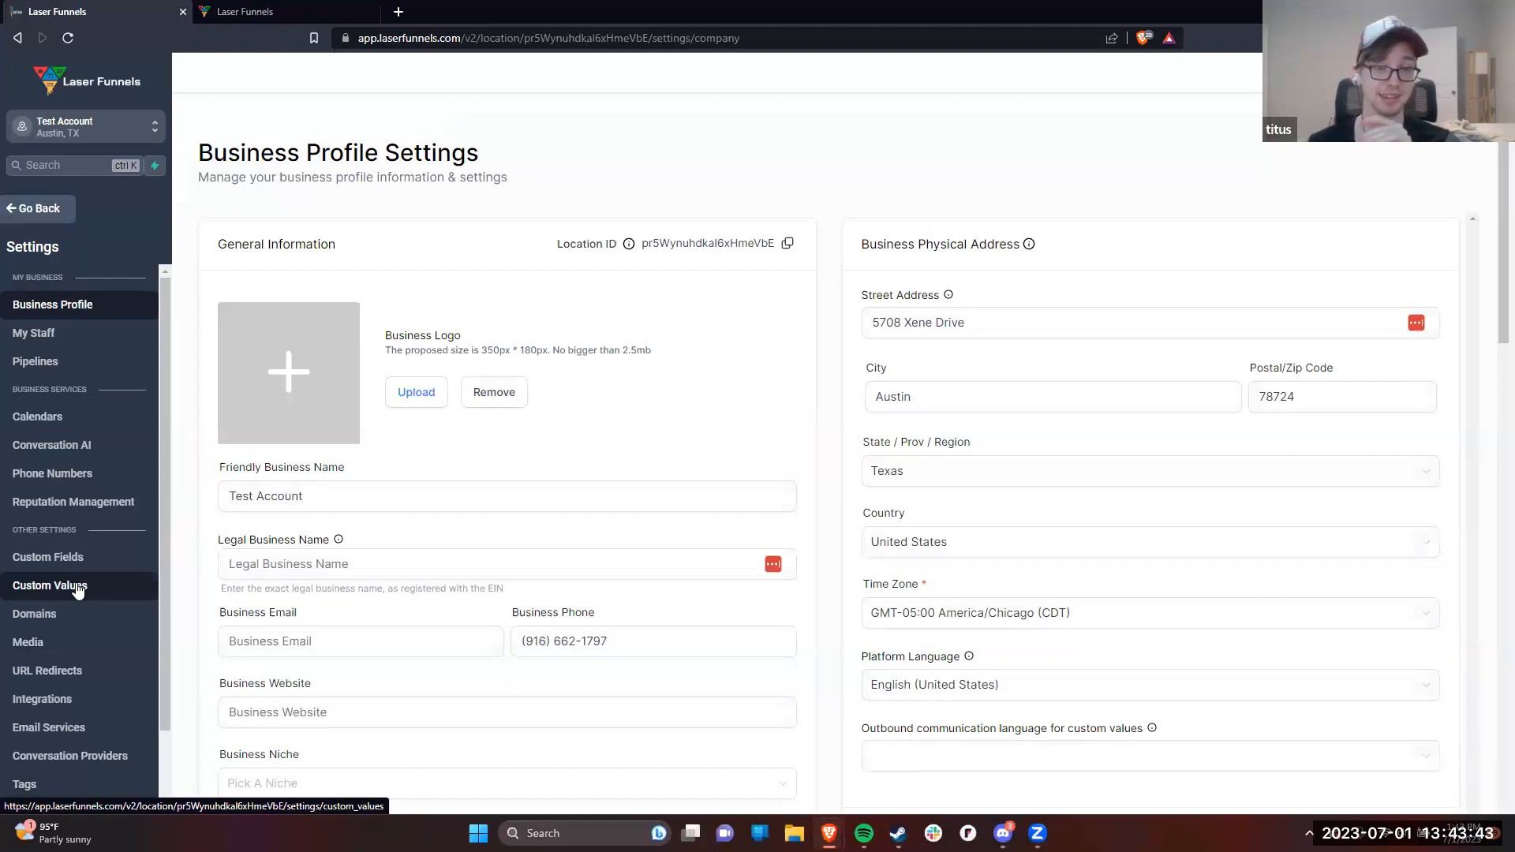
{"action": "left_click", "coordinate": [77, 589]}
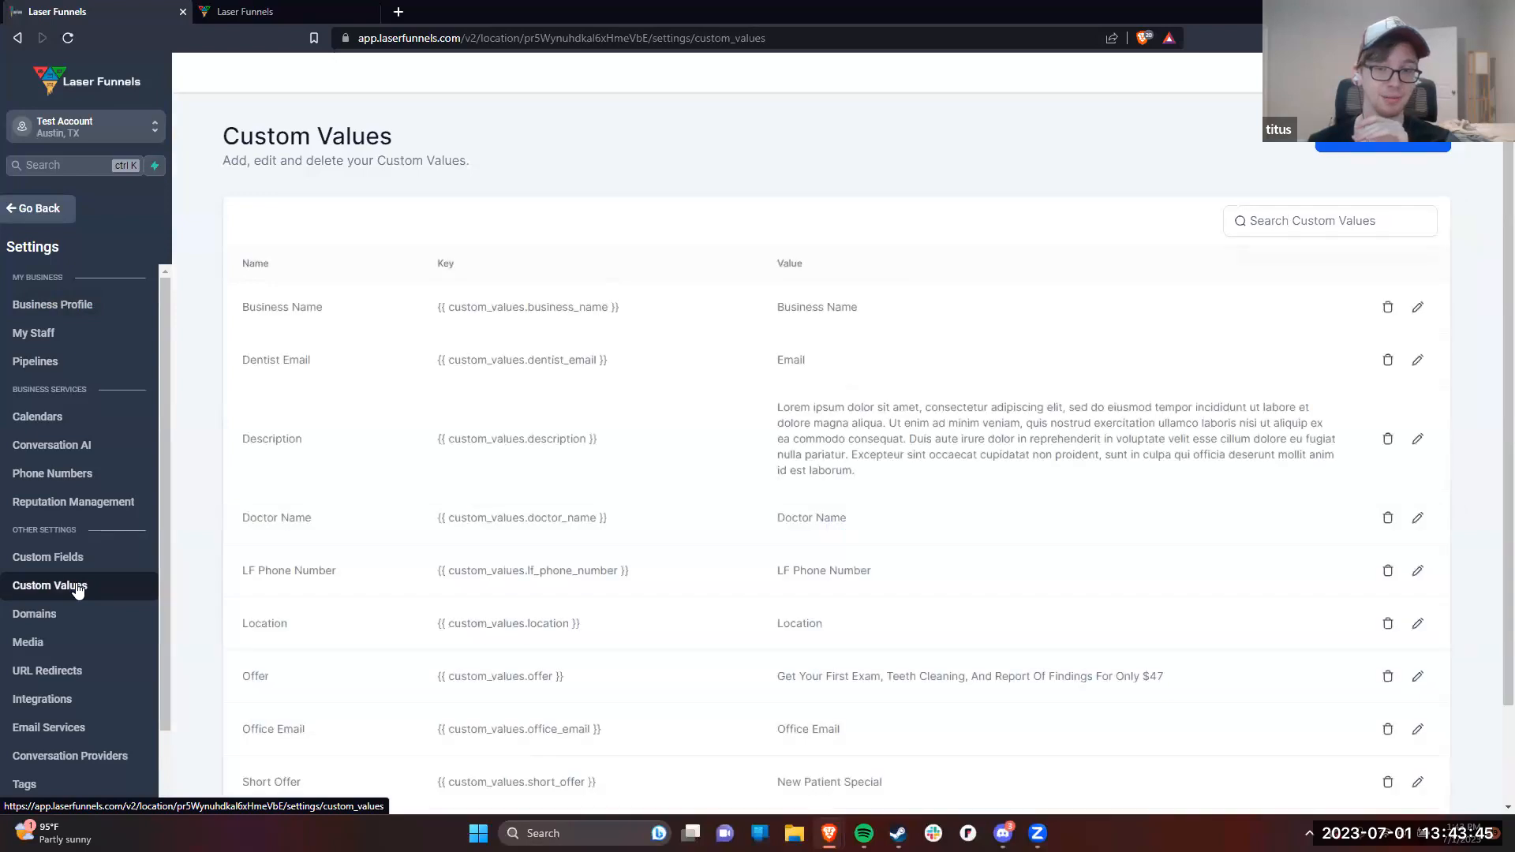
{"action": "scroll", "coordinate": [493, 513], "scroll_direction": "down", "scroll_amount": 2}
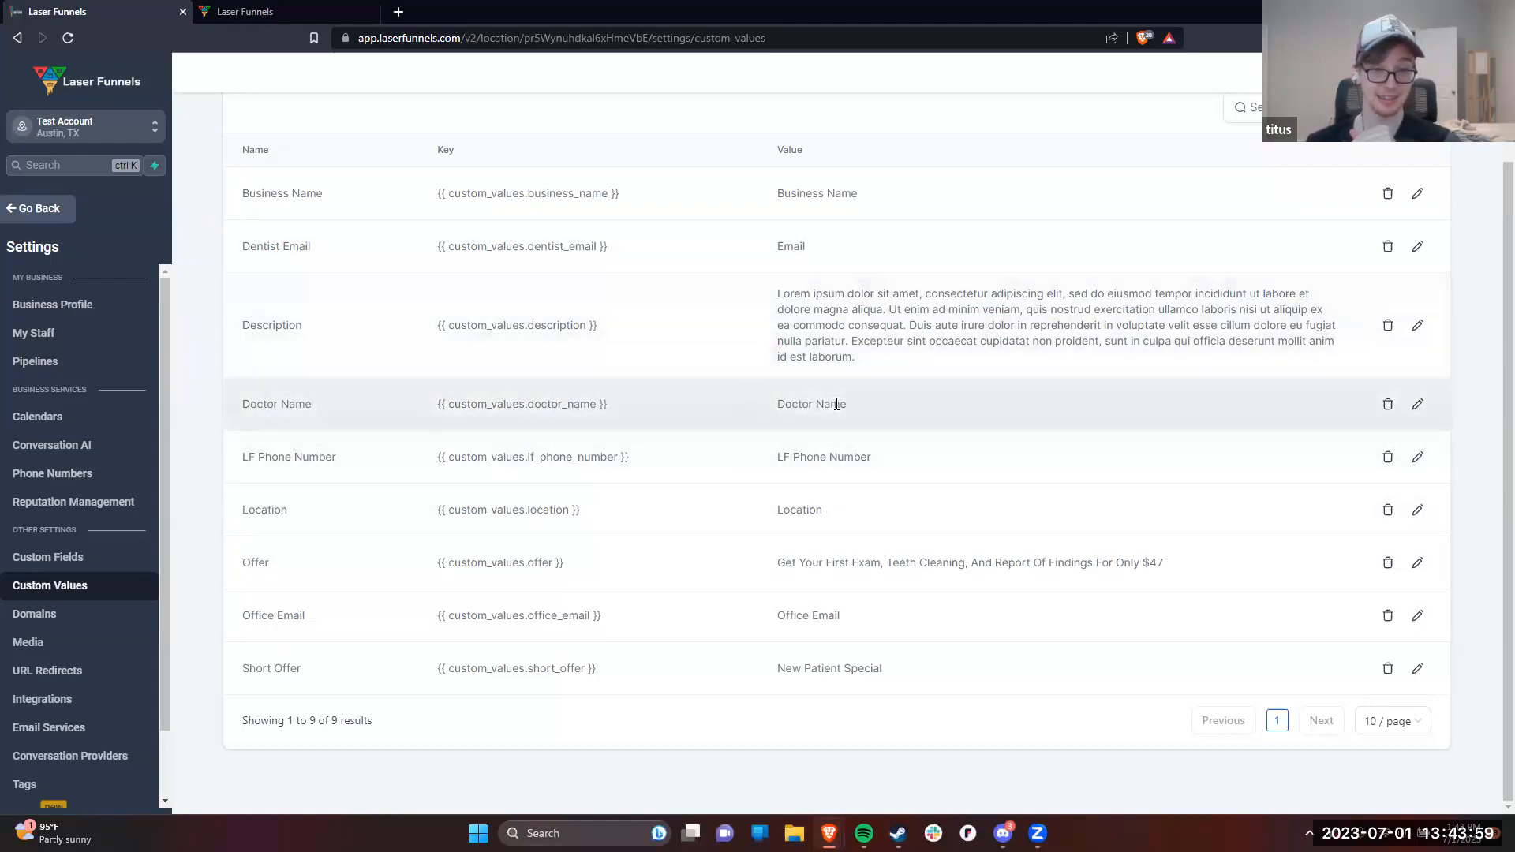
{"action": "scroll", "coordinate": [880, 454], "scroll_direction": "up", "scroll_amount": 2}
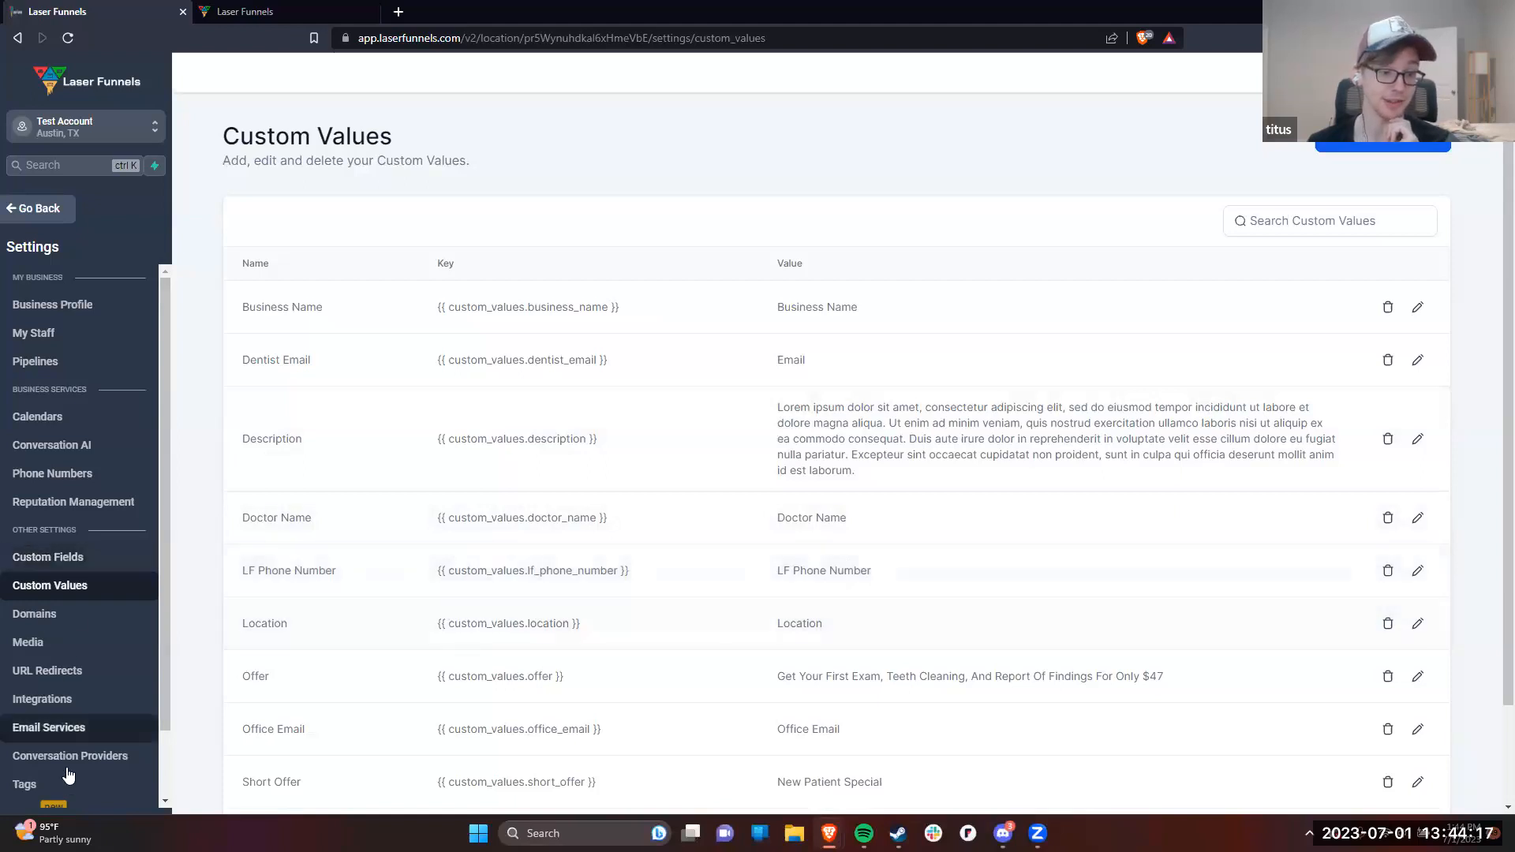
{"action": "scroll", "coordinate": [1002, 572], "scroll_direction": "down", "scroll_amount": 2}
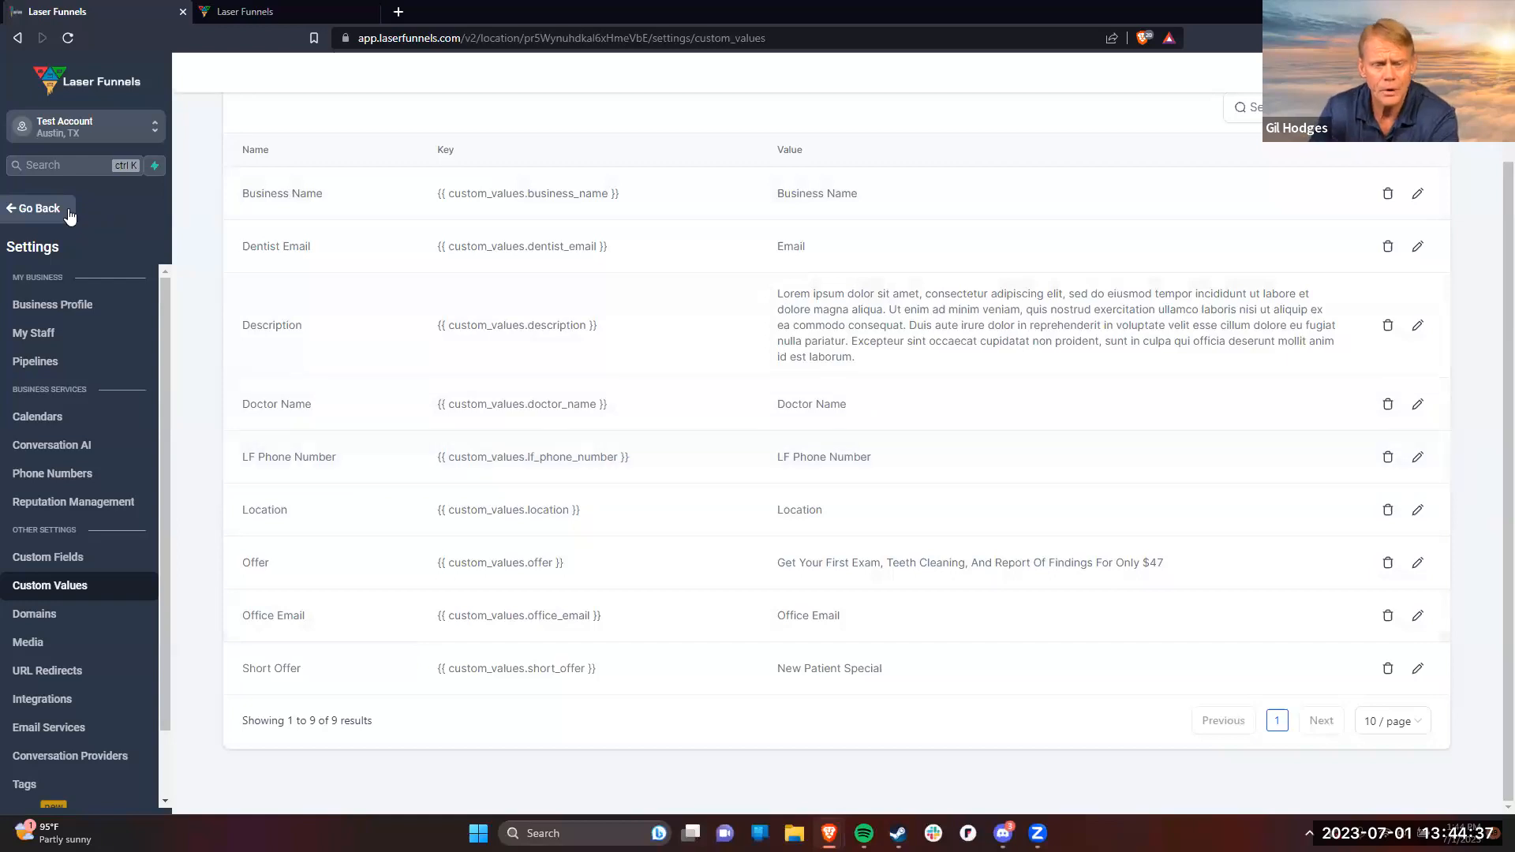
{"action": "left_click", "coordinate": [24, 209]}
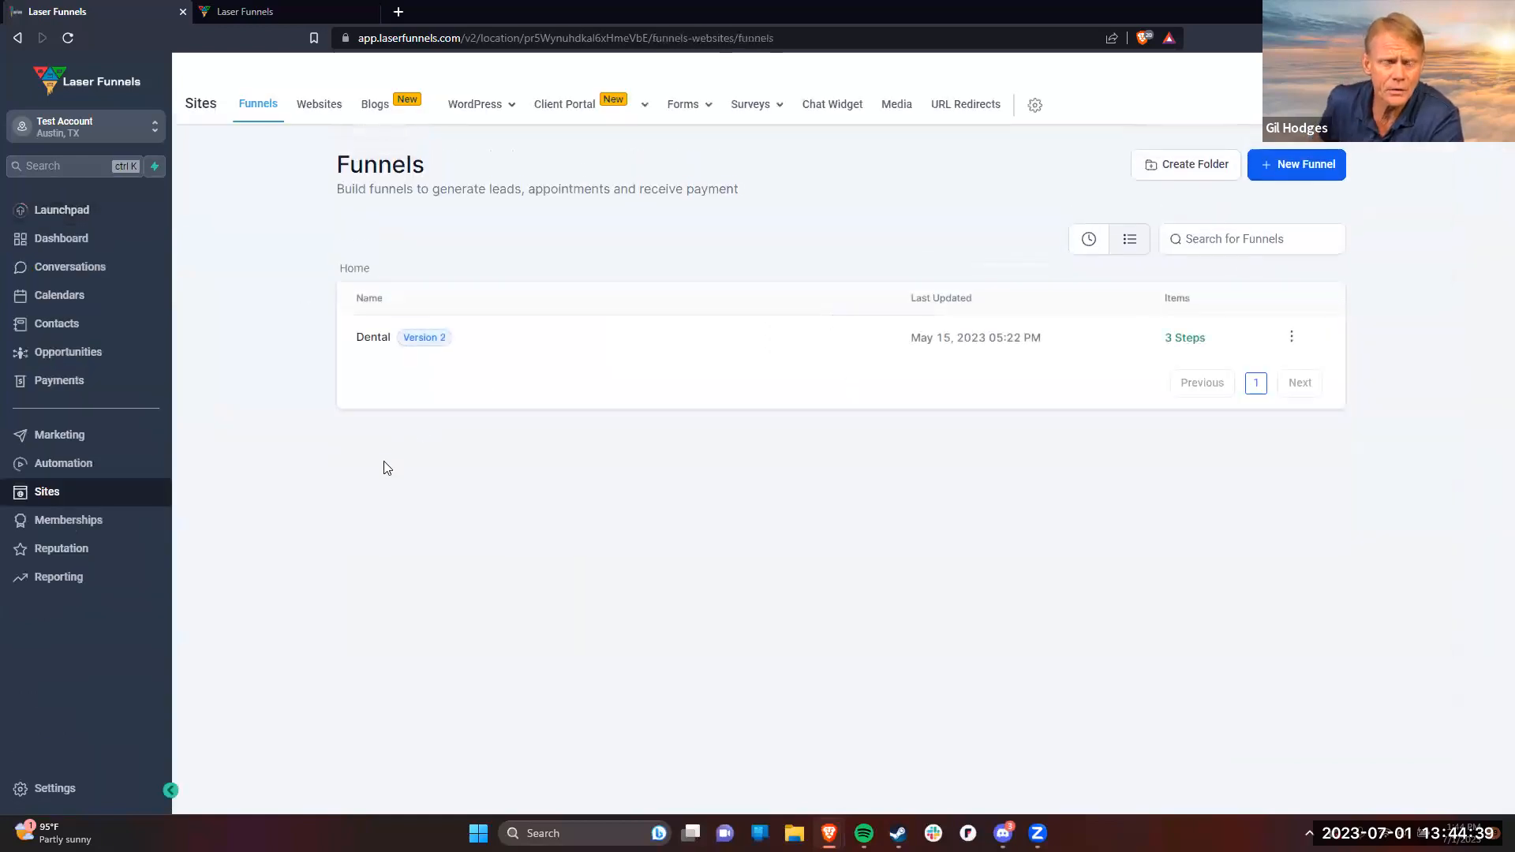